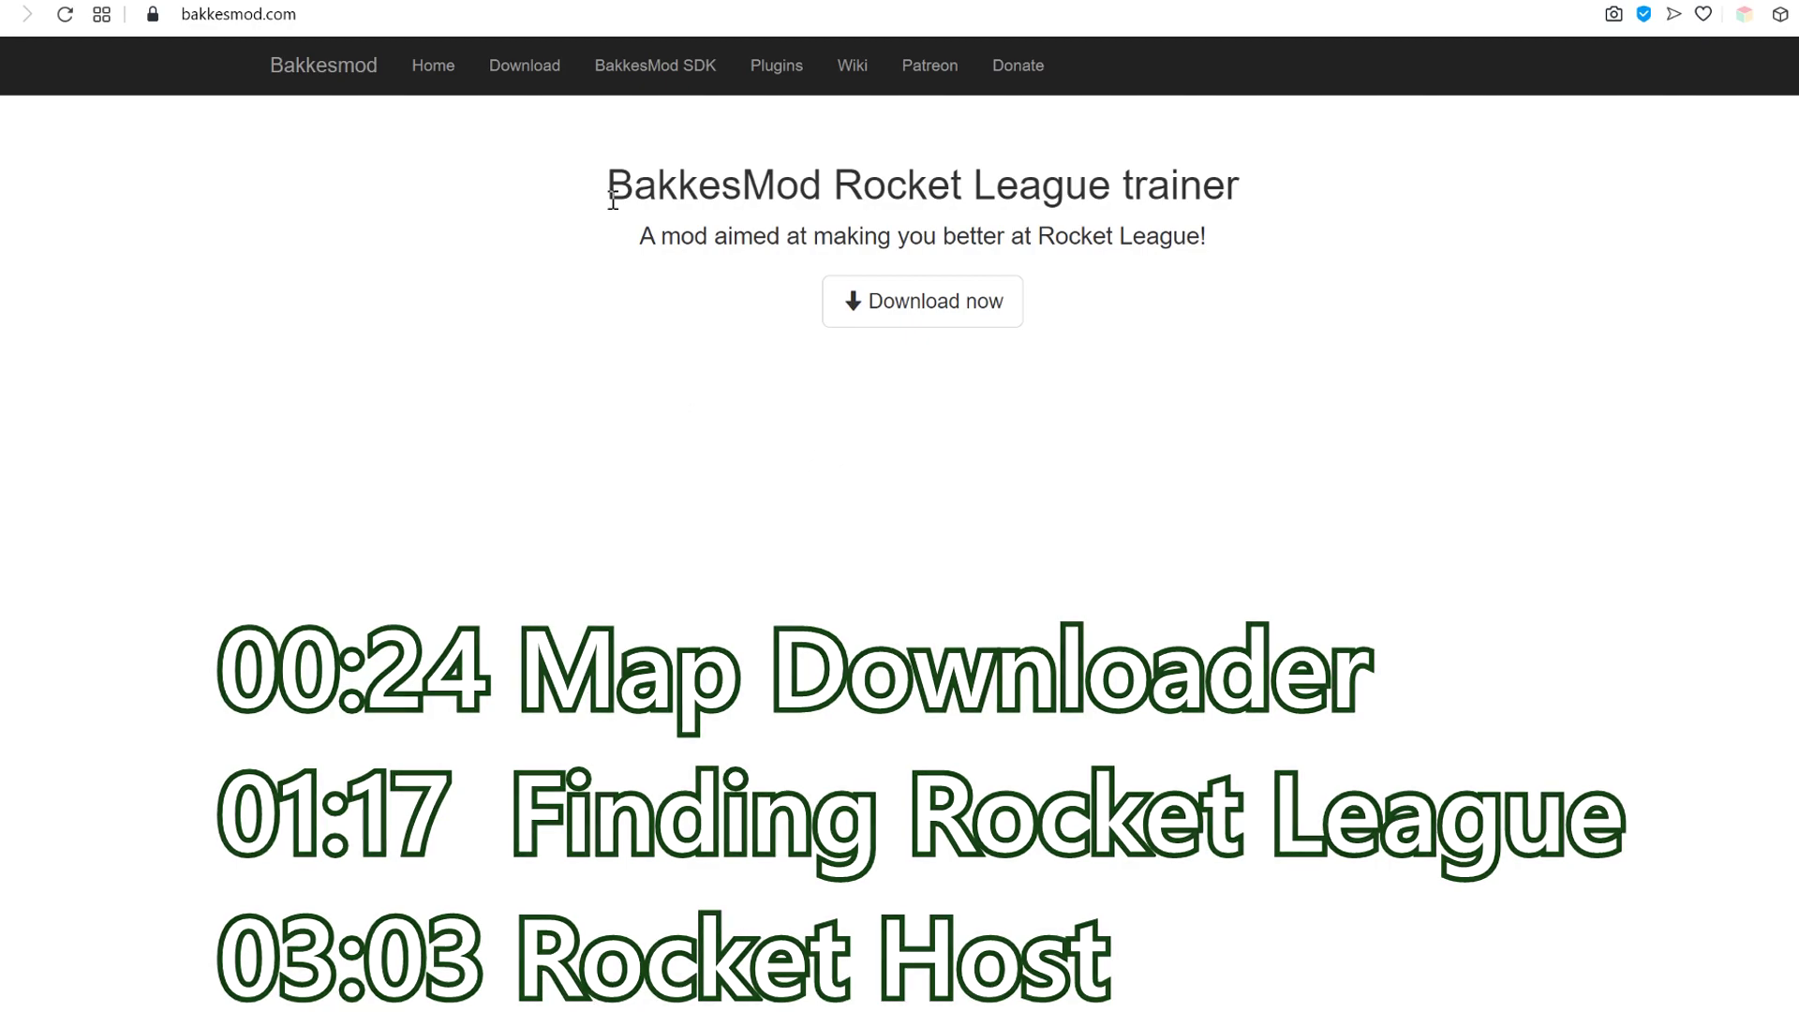
# Highlight and deselect the BakkesMod heading, then the Rocket Host plugin title
pyautogui.moveTo(600, 188); pyautogui.dragTo(822, 187)
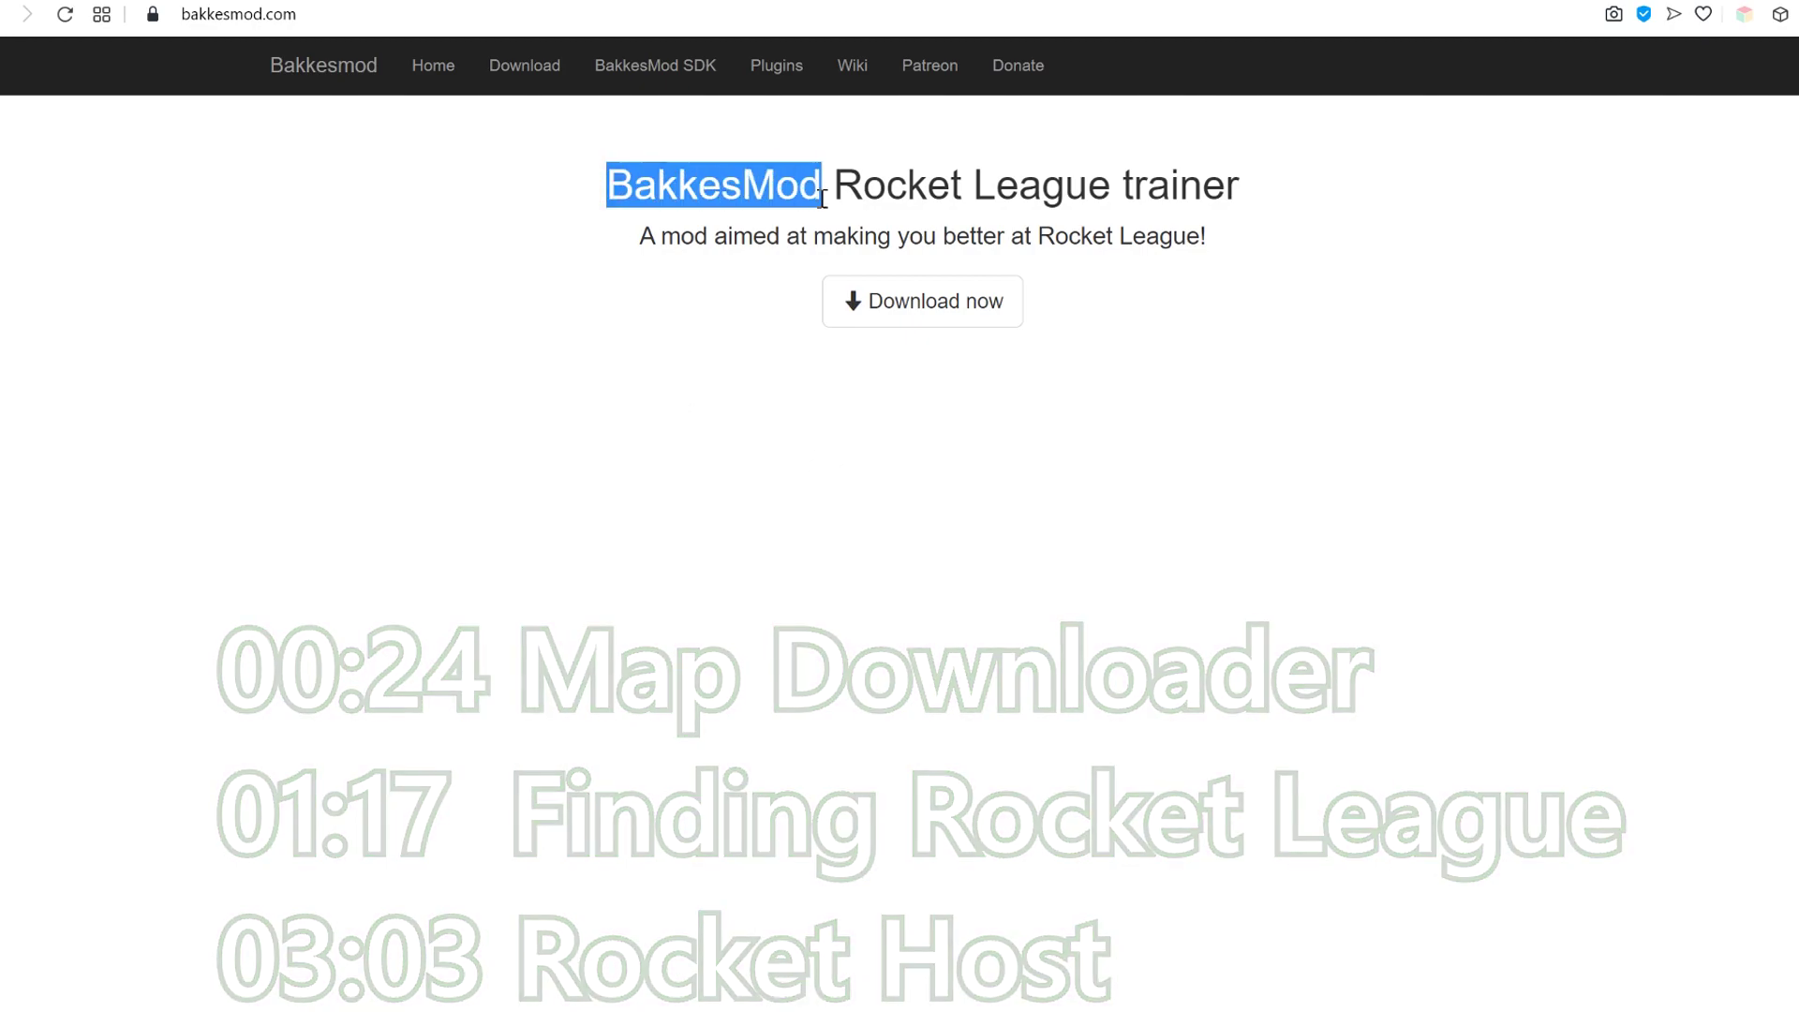
pyautogui.click(937, 394)
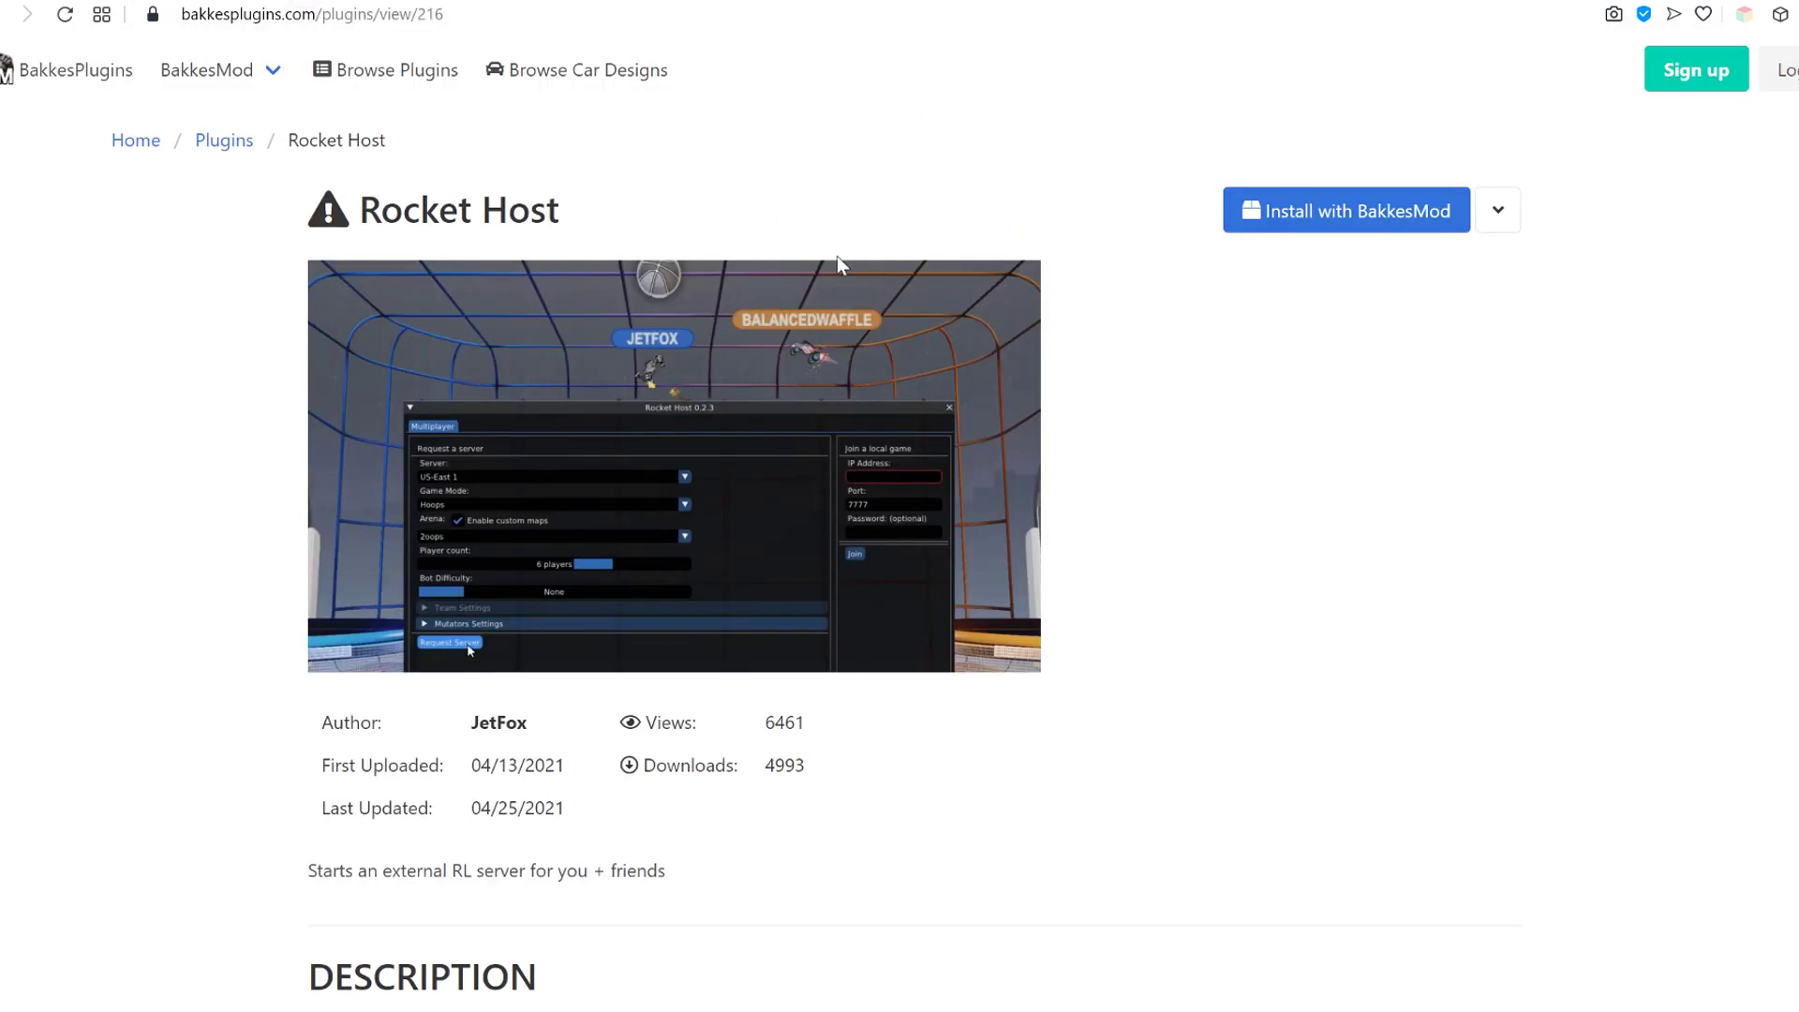
pyautogui.moveTo(359, 211); pyautogui.dragTo(562, 211)
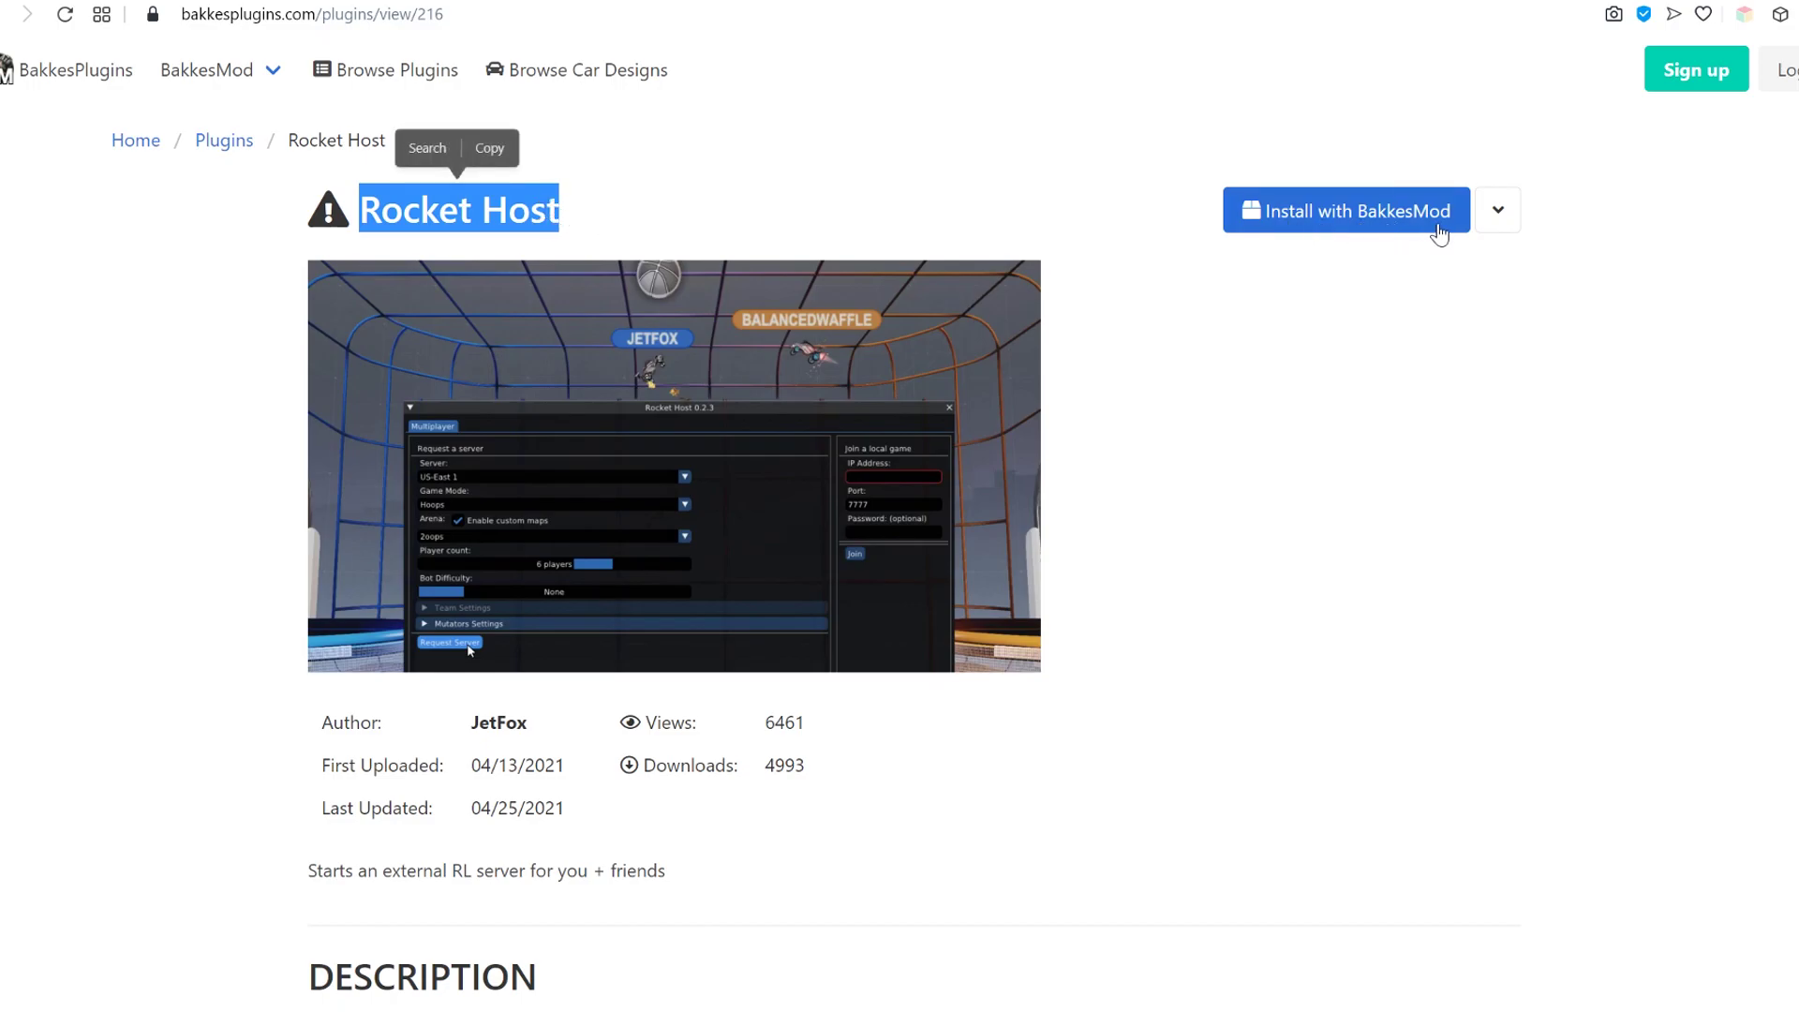
pyautogui.click(1319, 263)
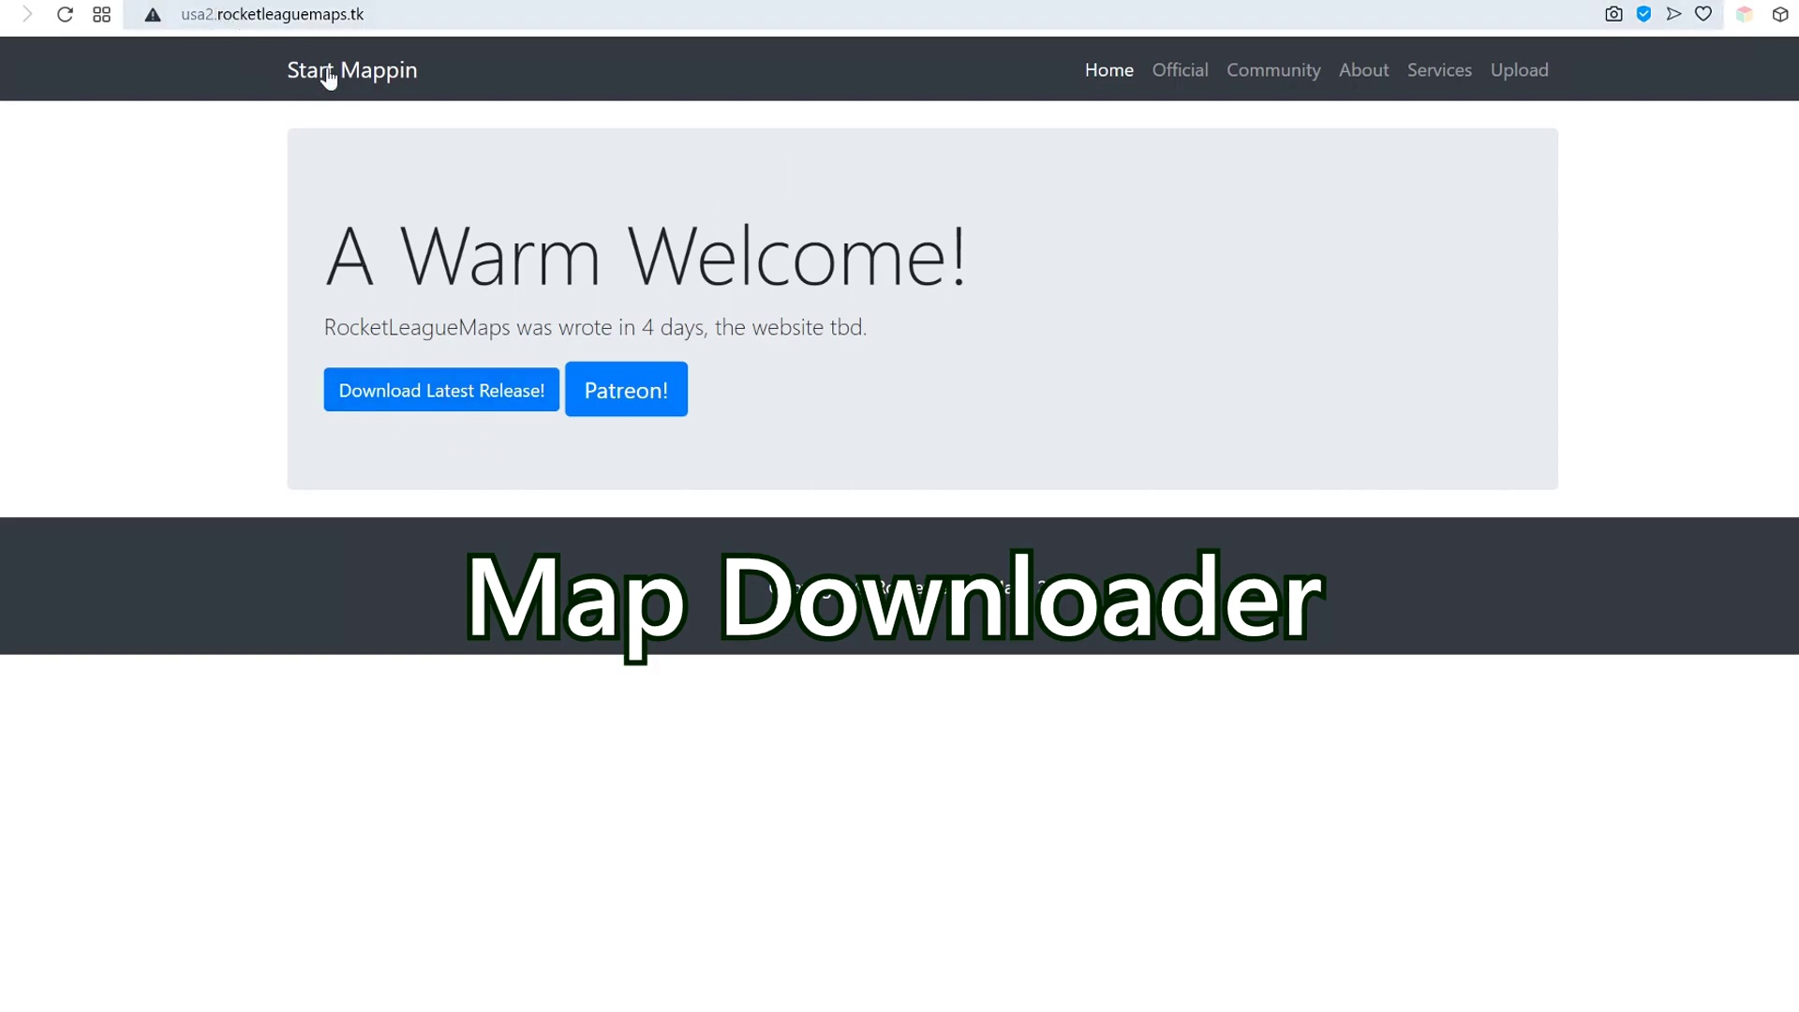
# Download the latest release and extract LatestRelease.7z into the Downloads folder
pyautogui.click(453, 399)
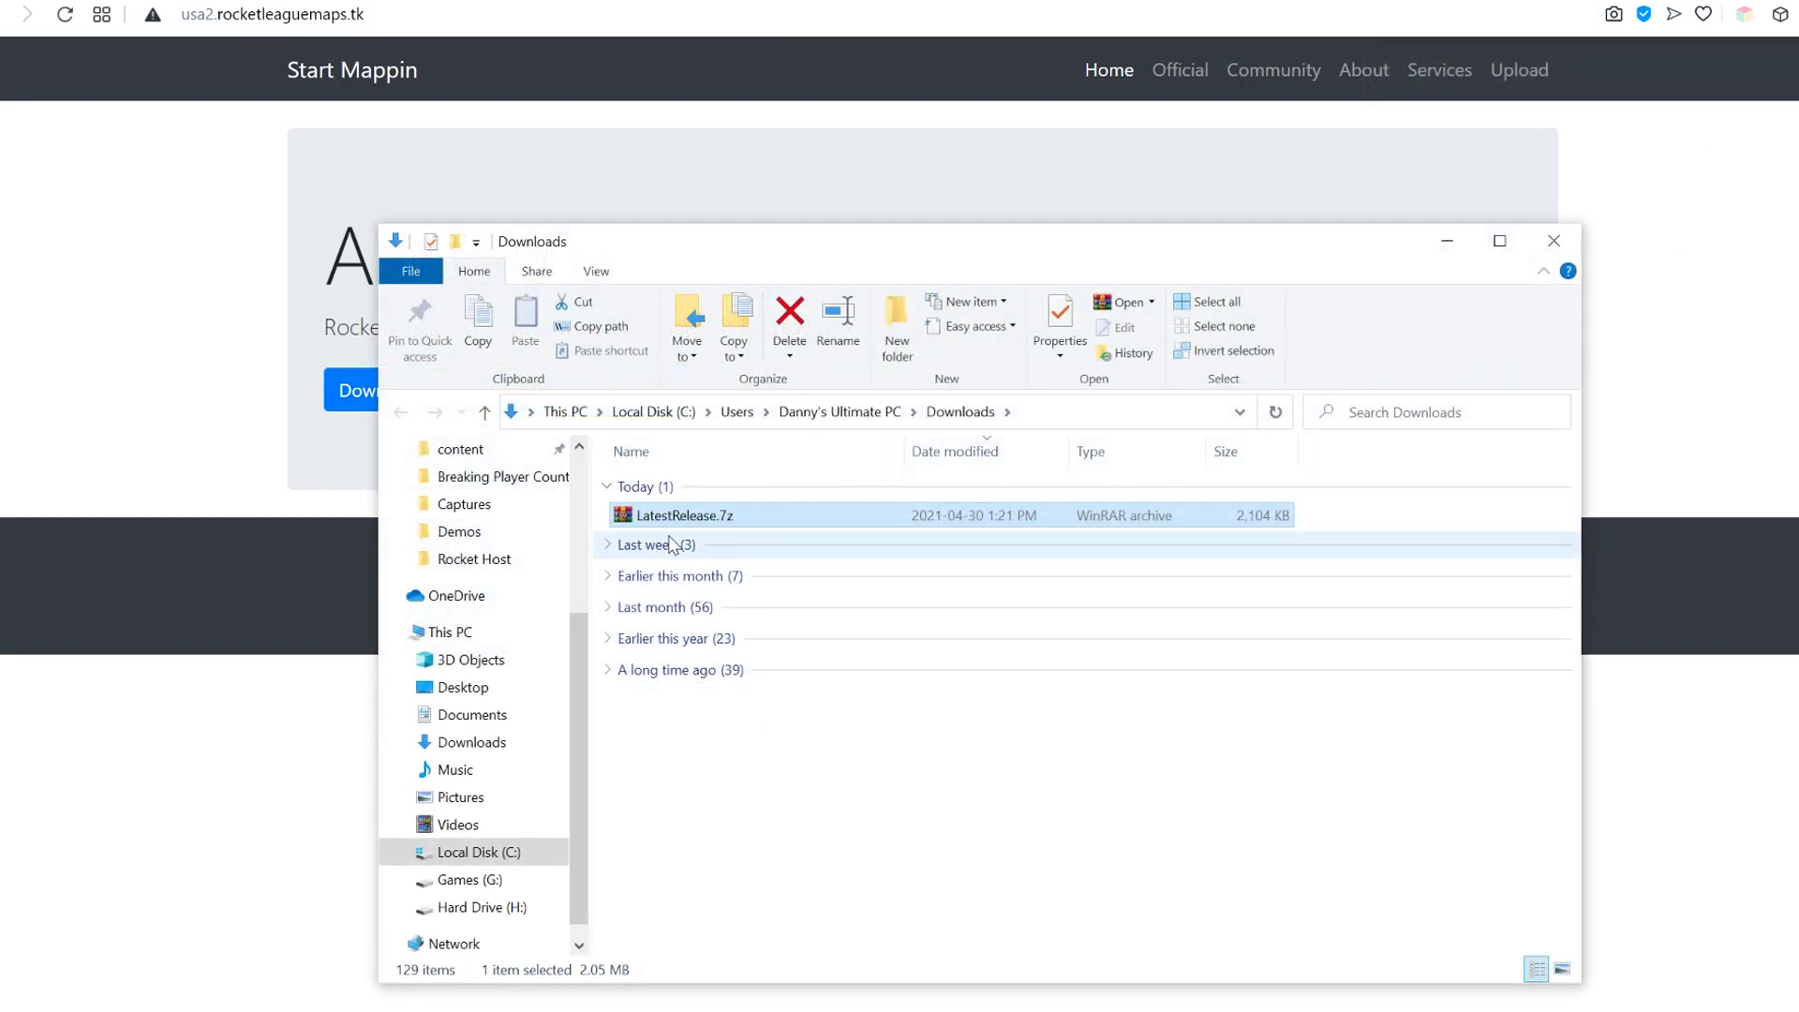
pyautogui.rightClick(754, 523)
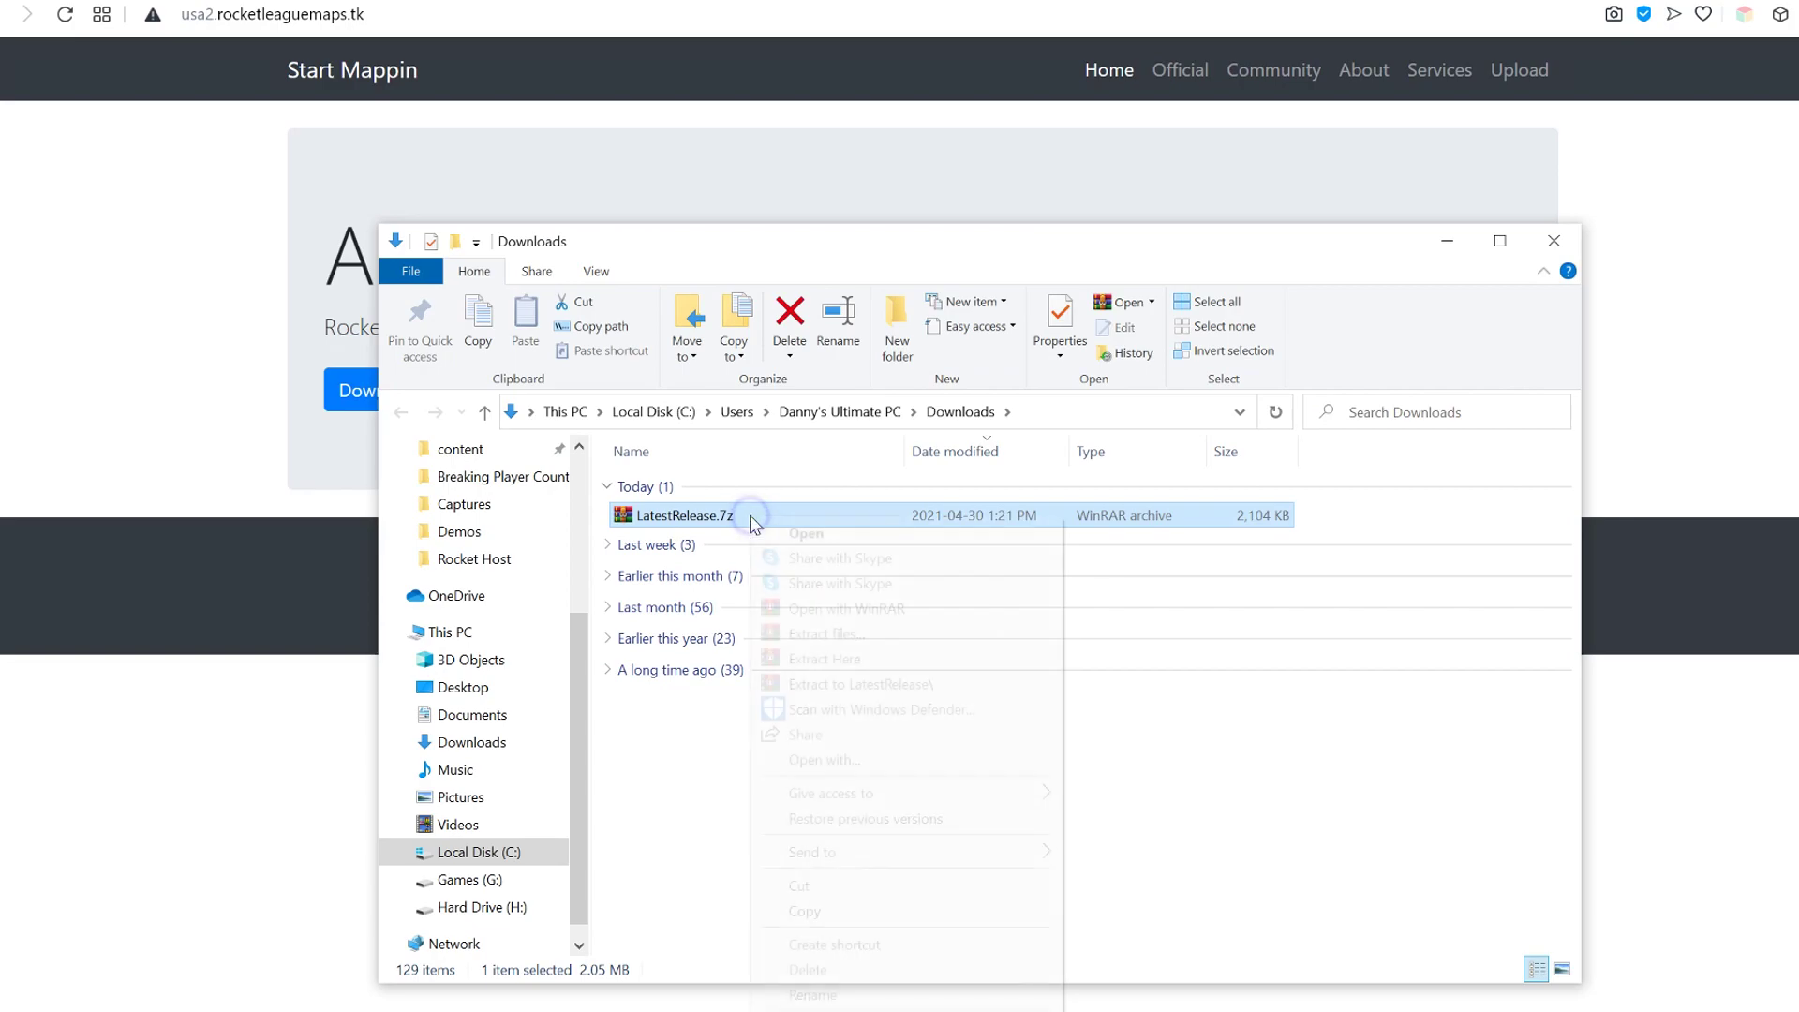
pyautogui.click(849, 660)
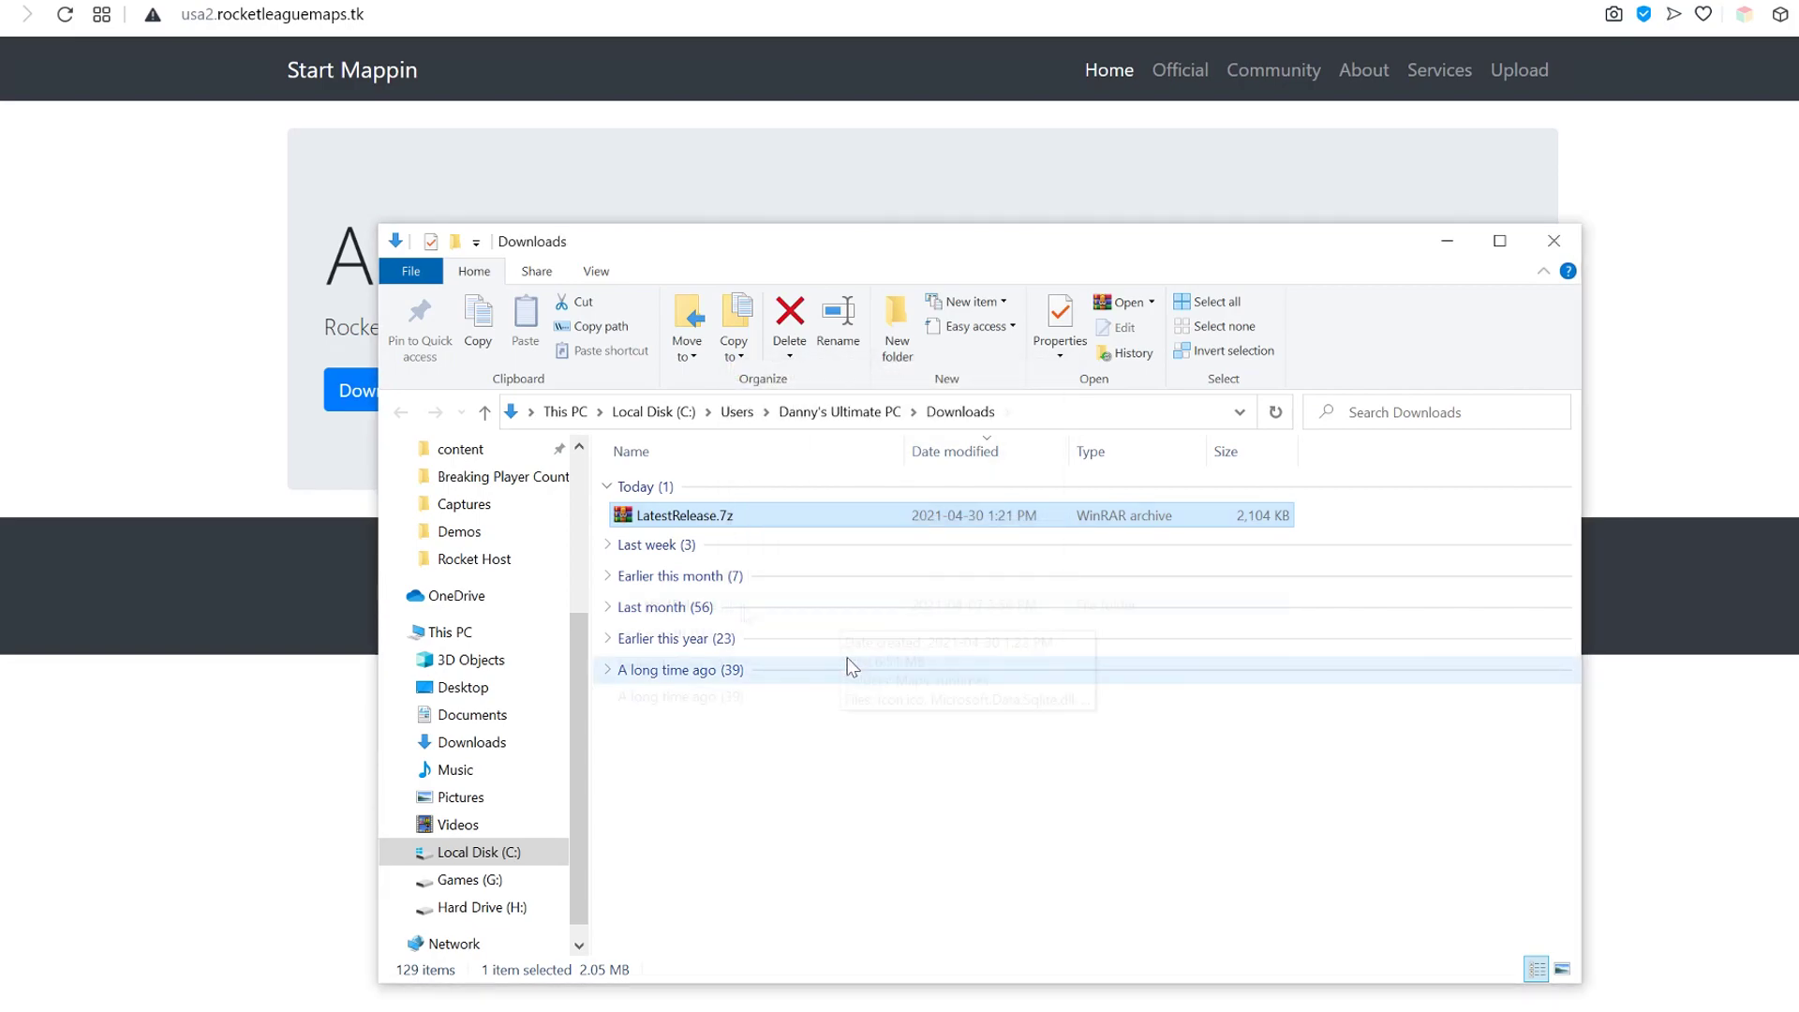
# Open the LatestRelease folder and launch WinterRL - Map Installer.exe
pyautogui.click(745, 605)
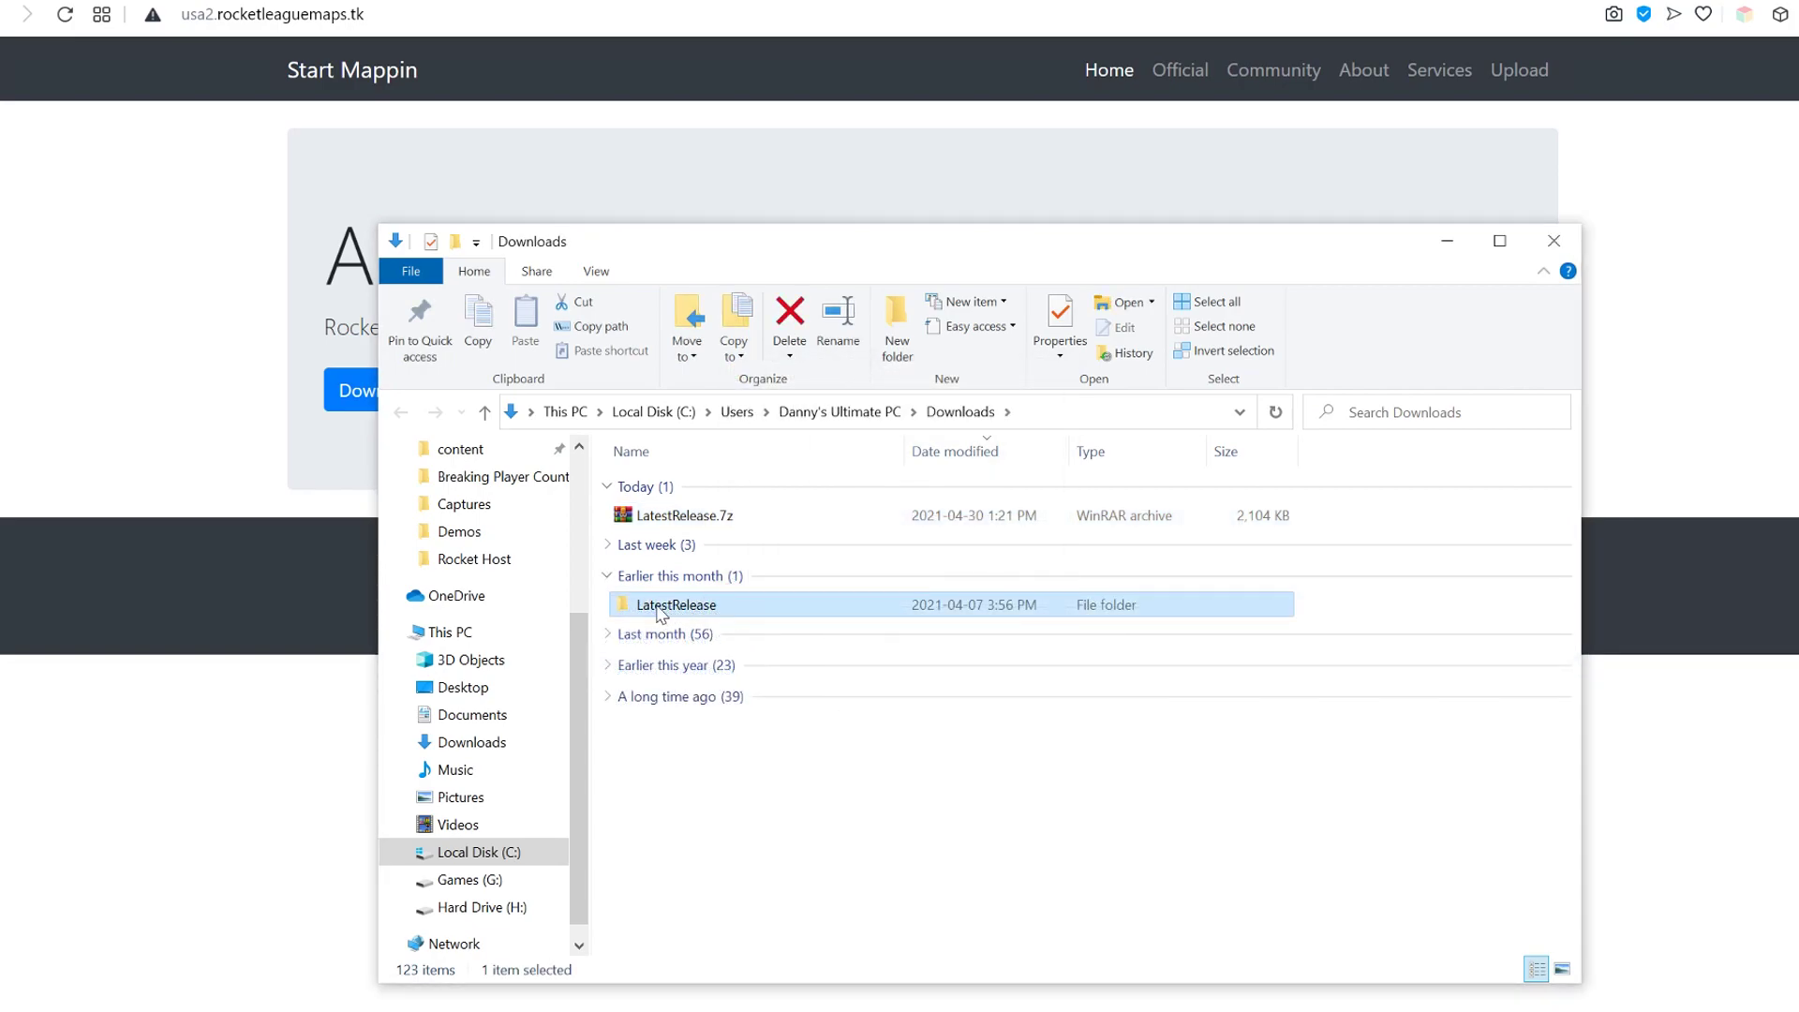
pyautogui.doubleClick(733, 606)
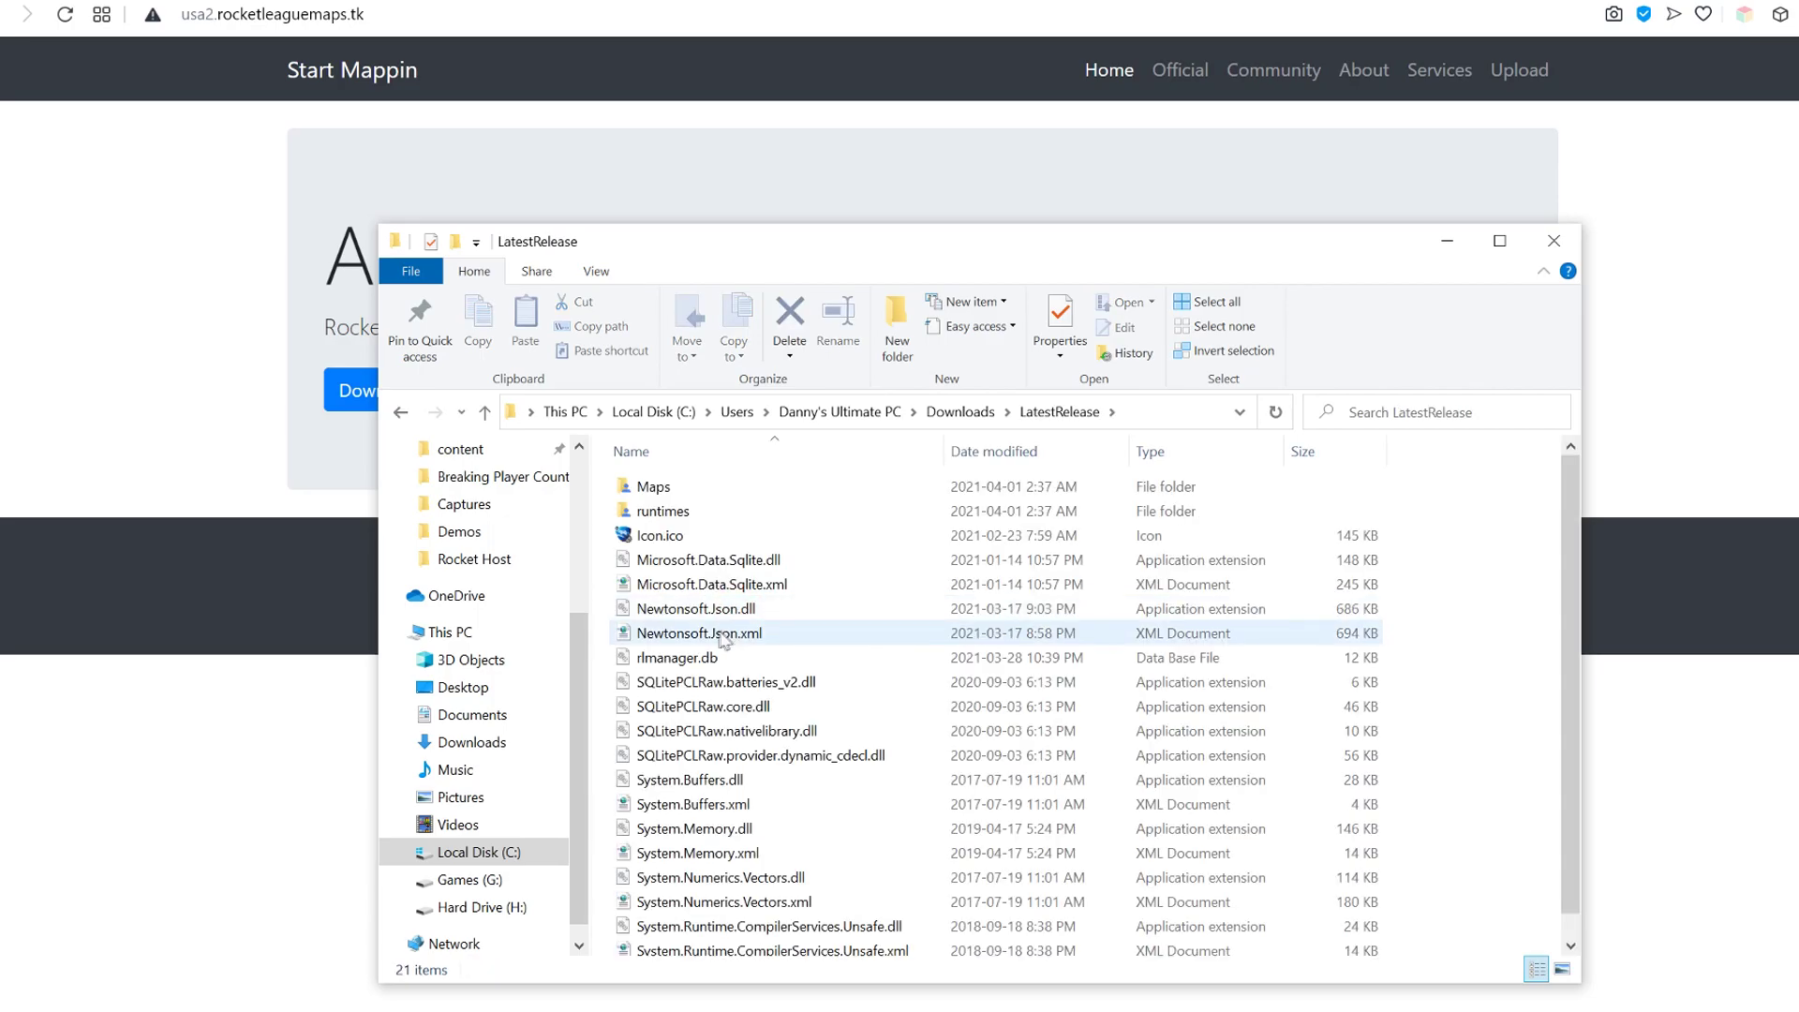
pyautogui.scroll(-1, 724, 641)
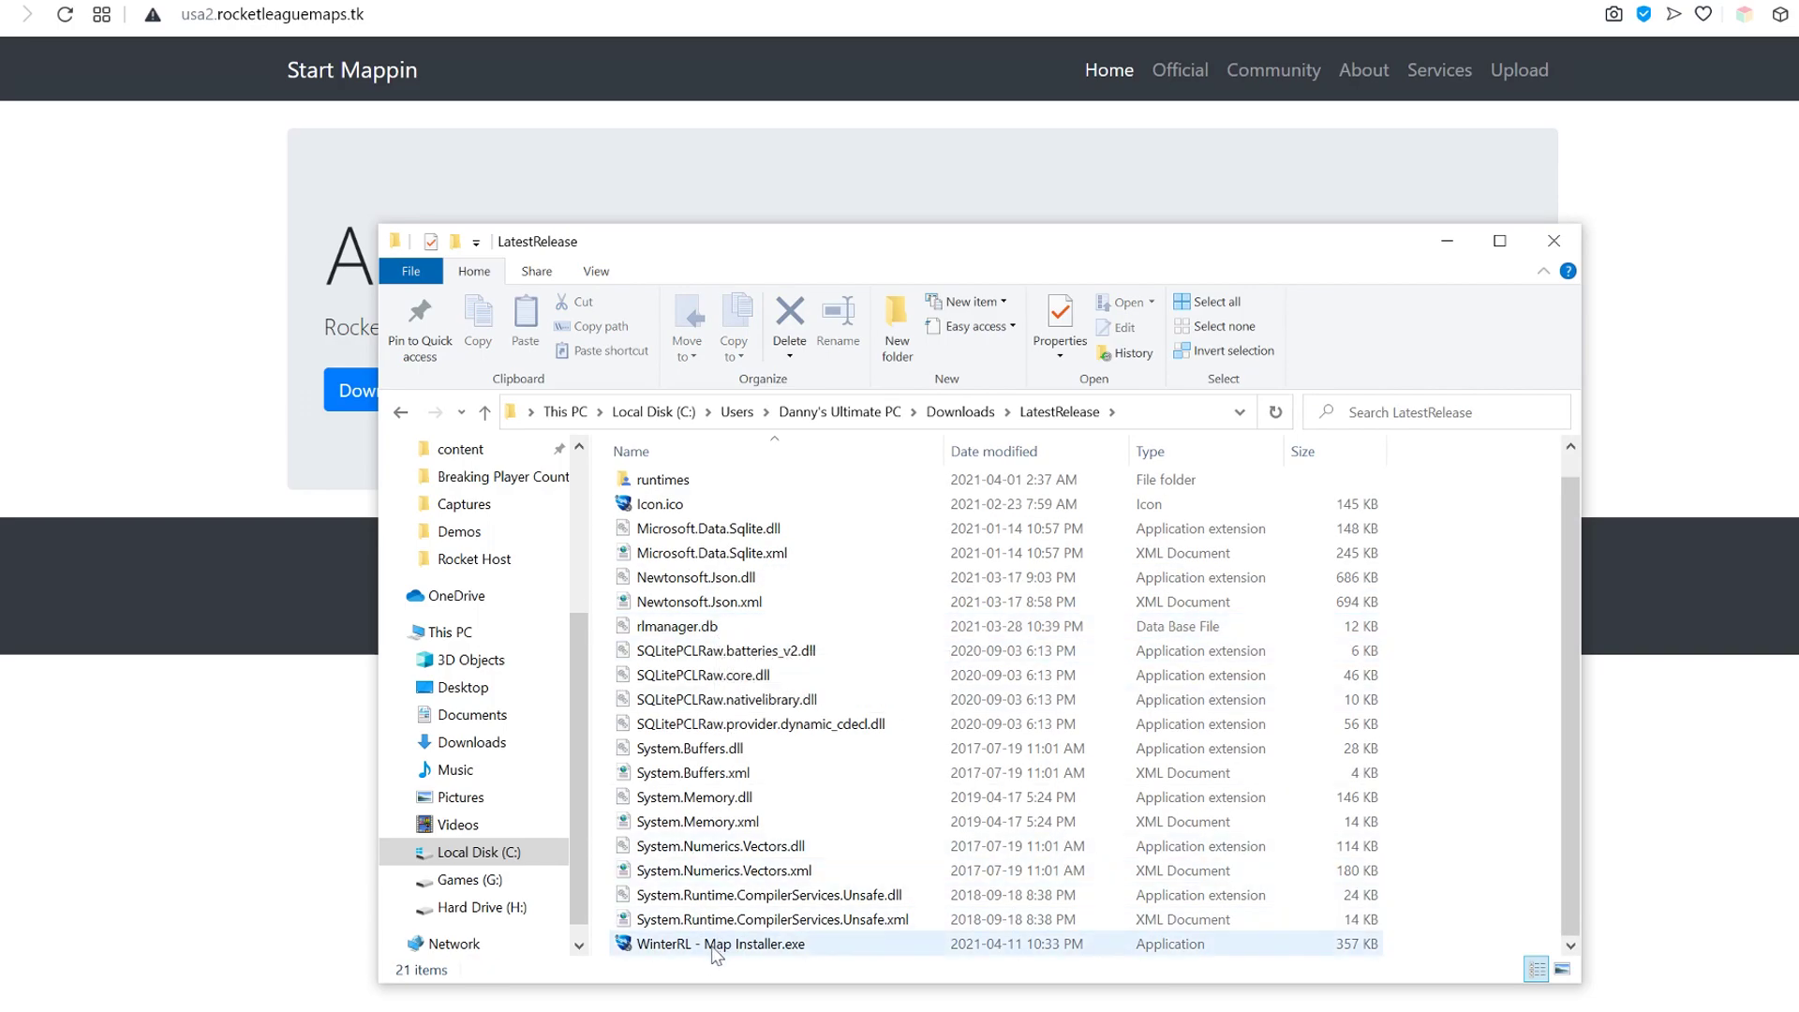
pyautogui.click(746, 949)
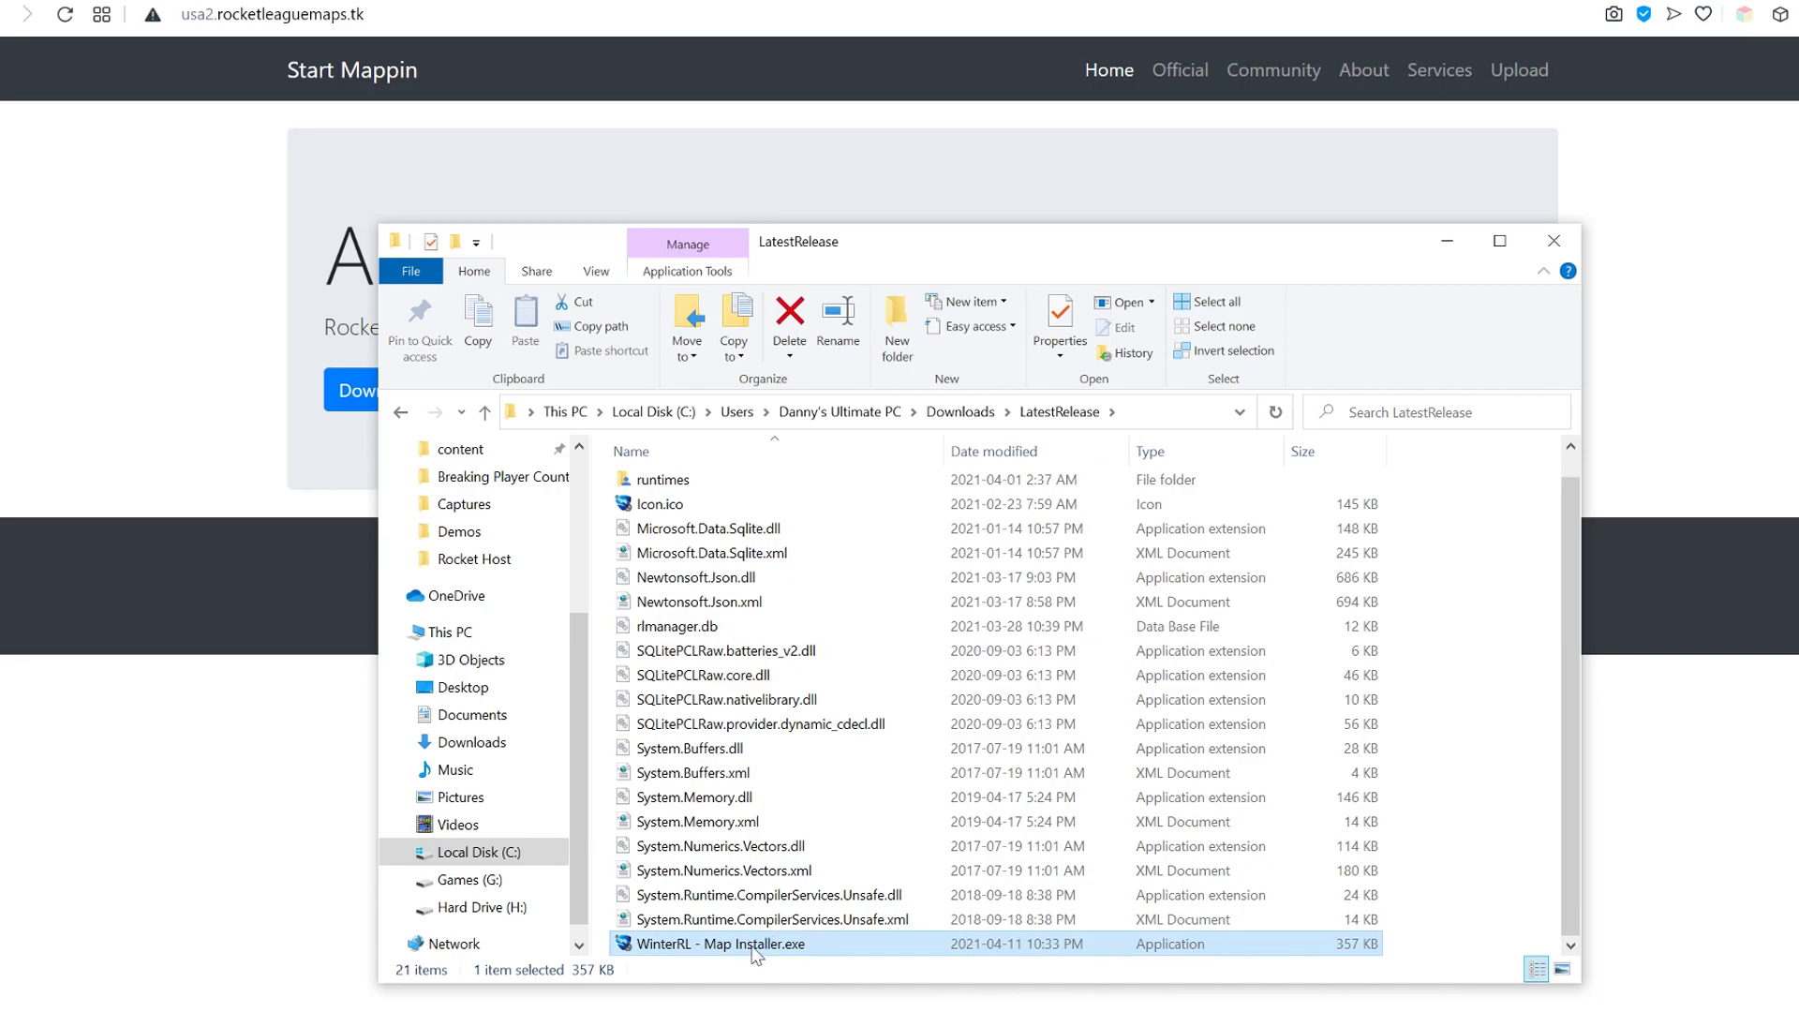
pyautogui.doubleClick(755, 954)
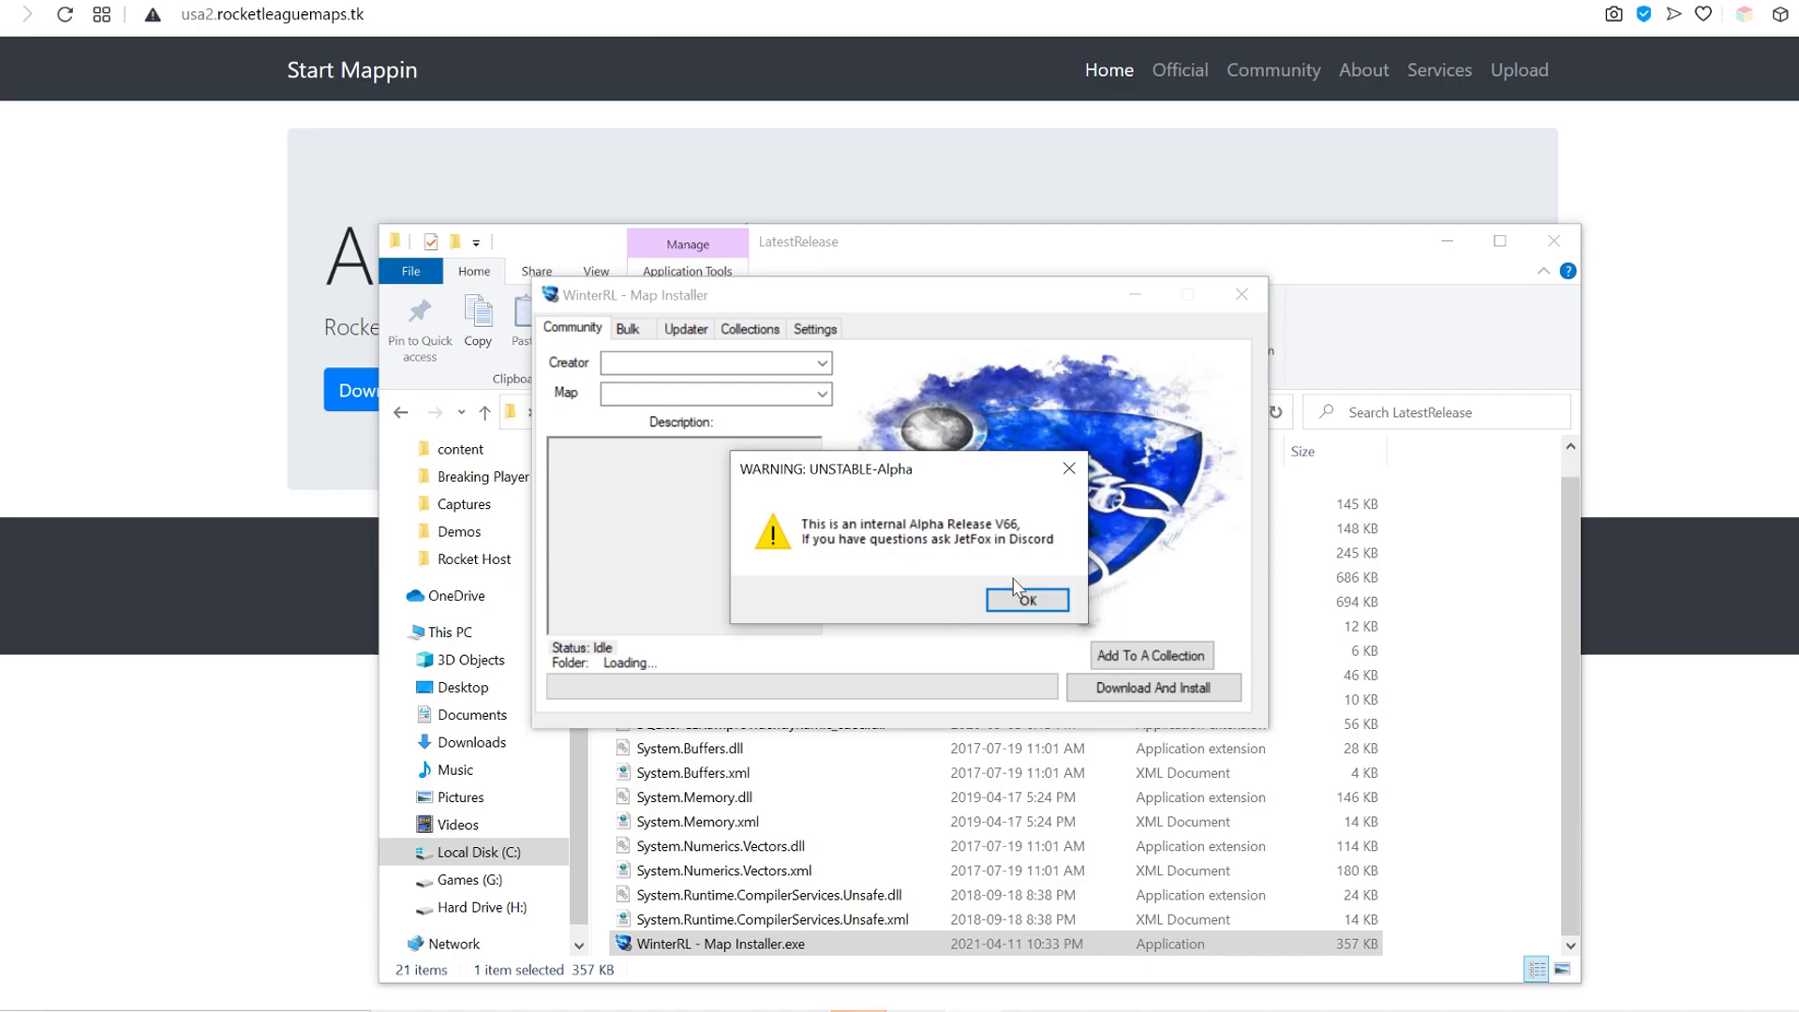
# Acknowledge the alpha warning, decline Alpha Console, answer the Rocket Plugin prompt, and decline RL Lobby Plugin
pyautogui.click(1028, 602)
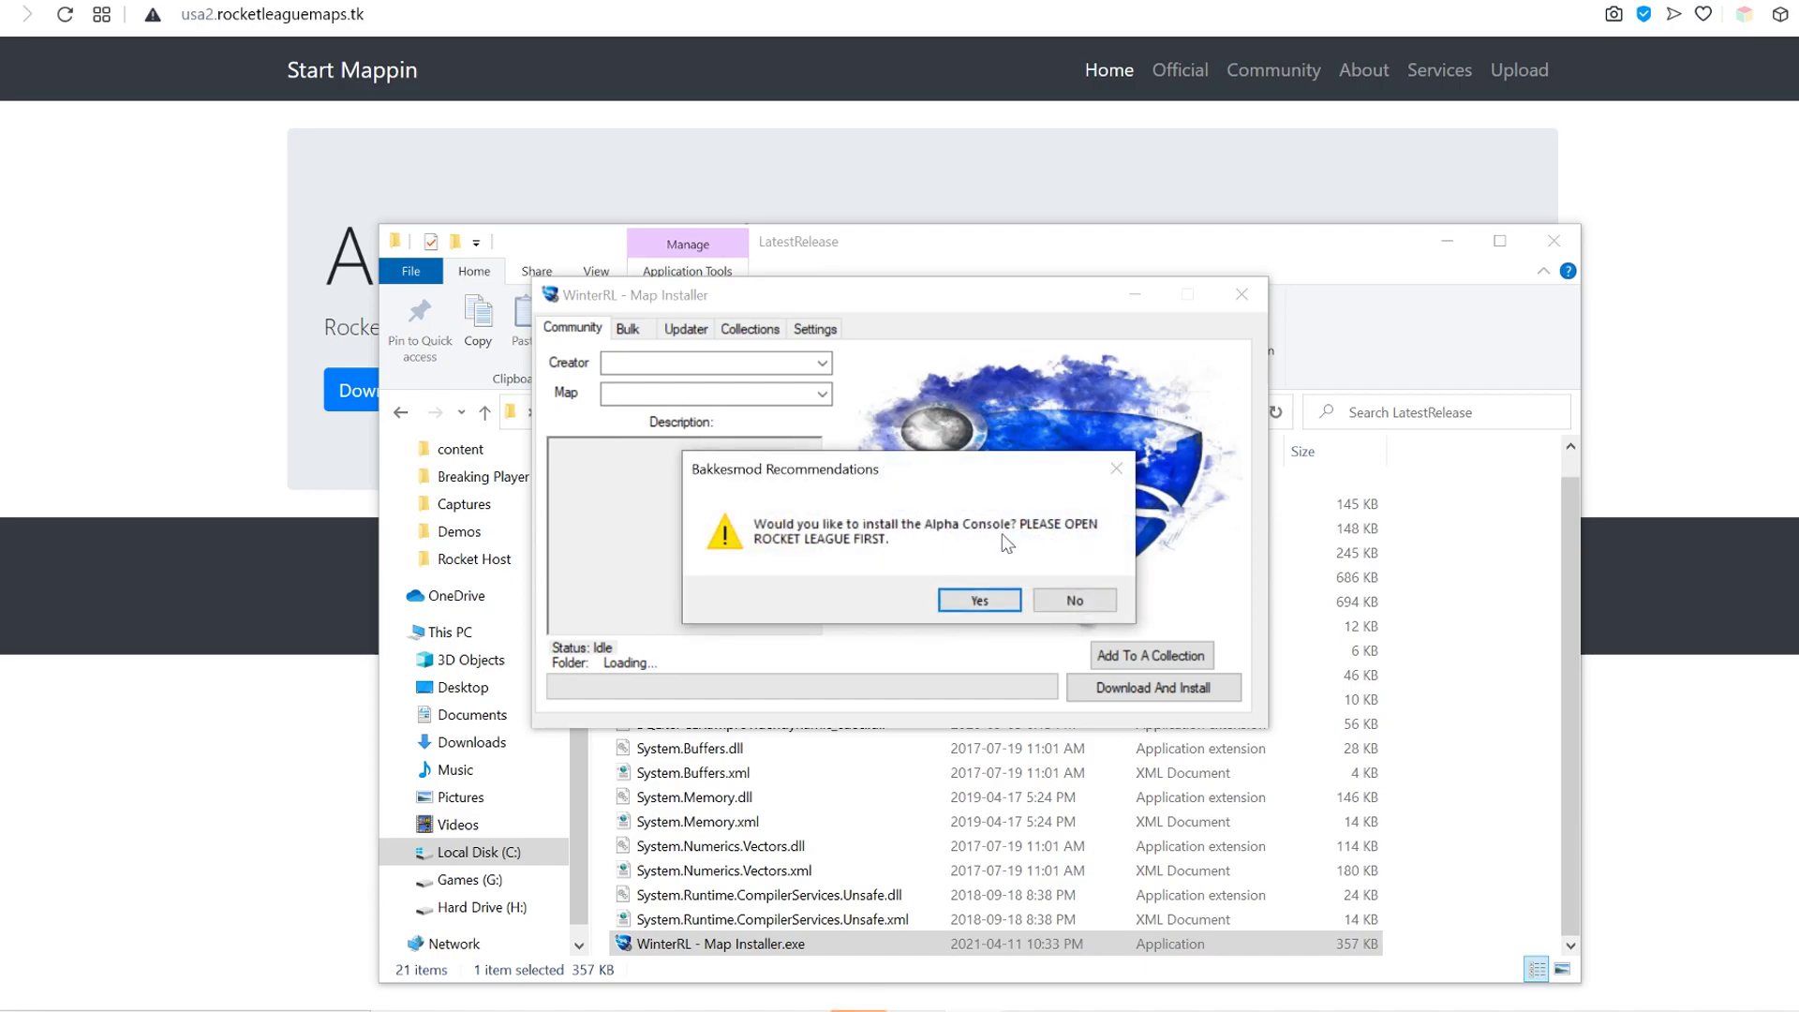
pyautogui.click(1073, 603)
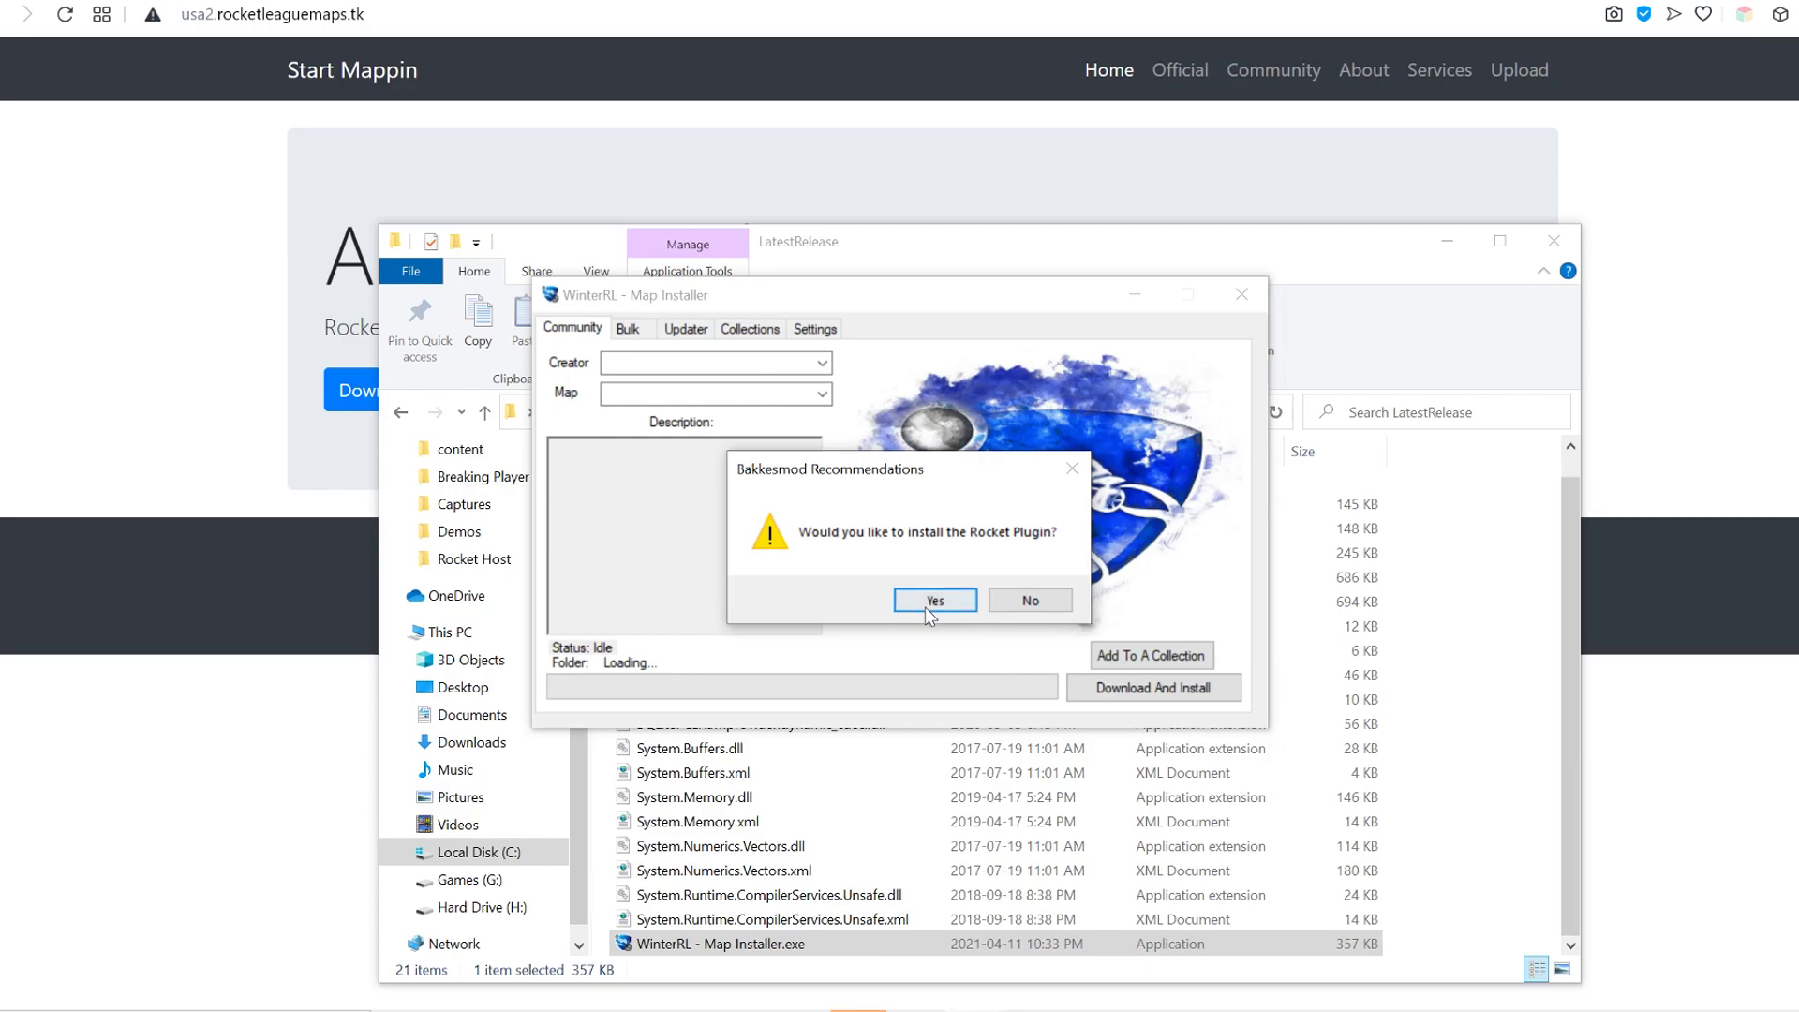
pyautogui.click(1031, 605)
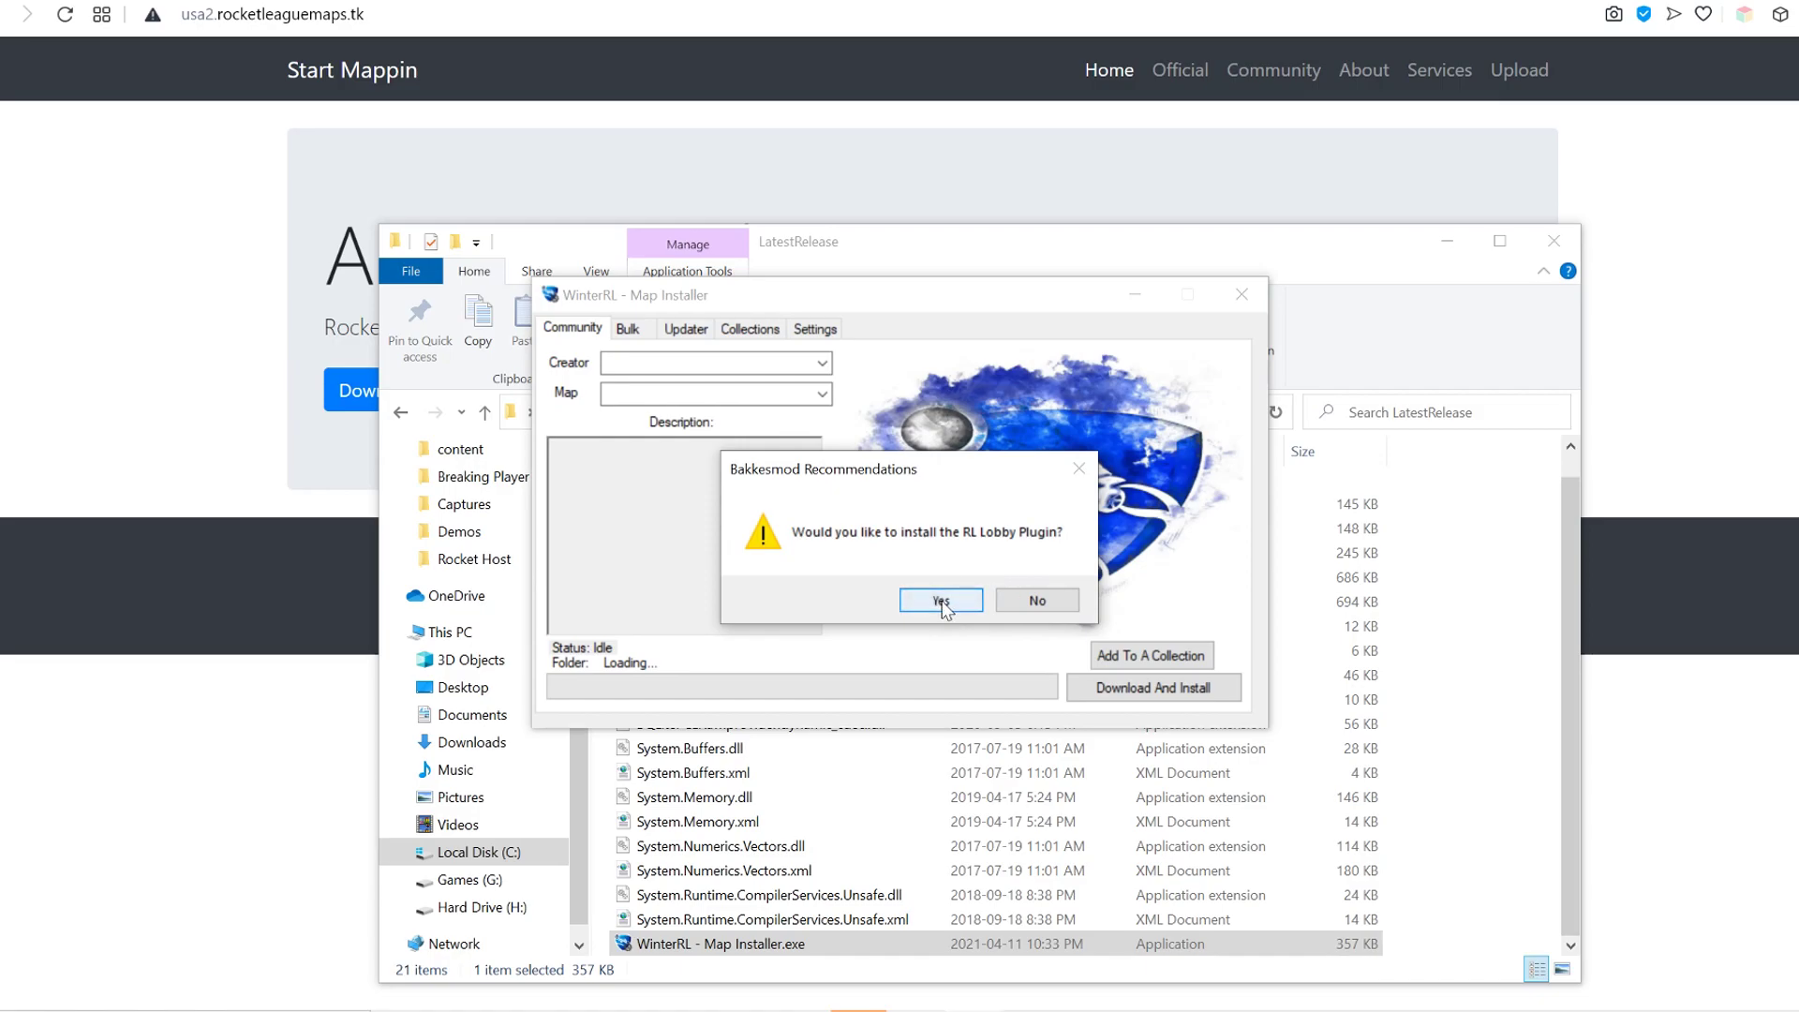
pyautogui.click(1033, 602)
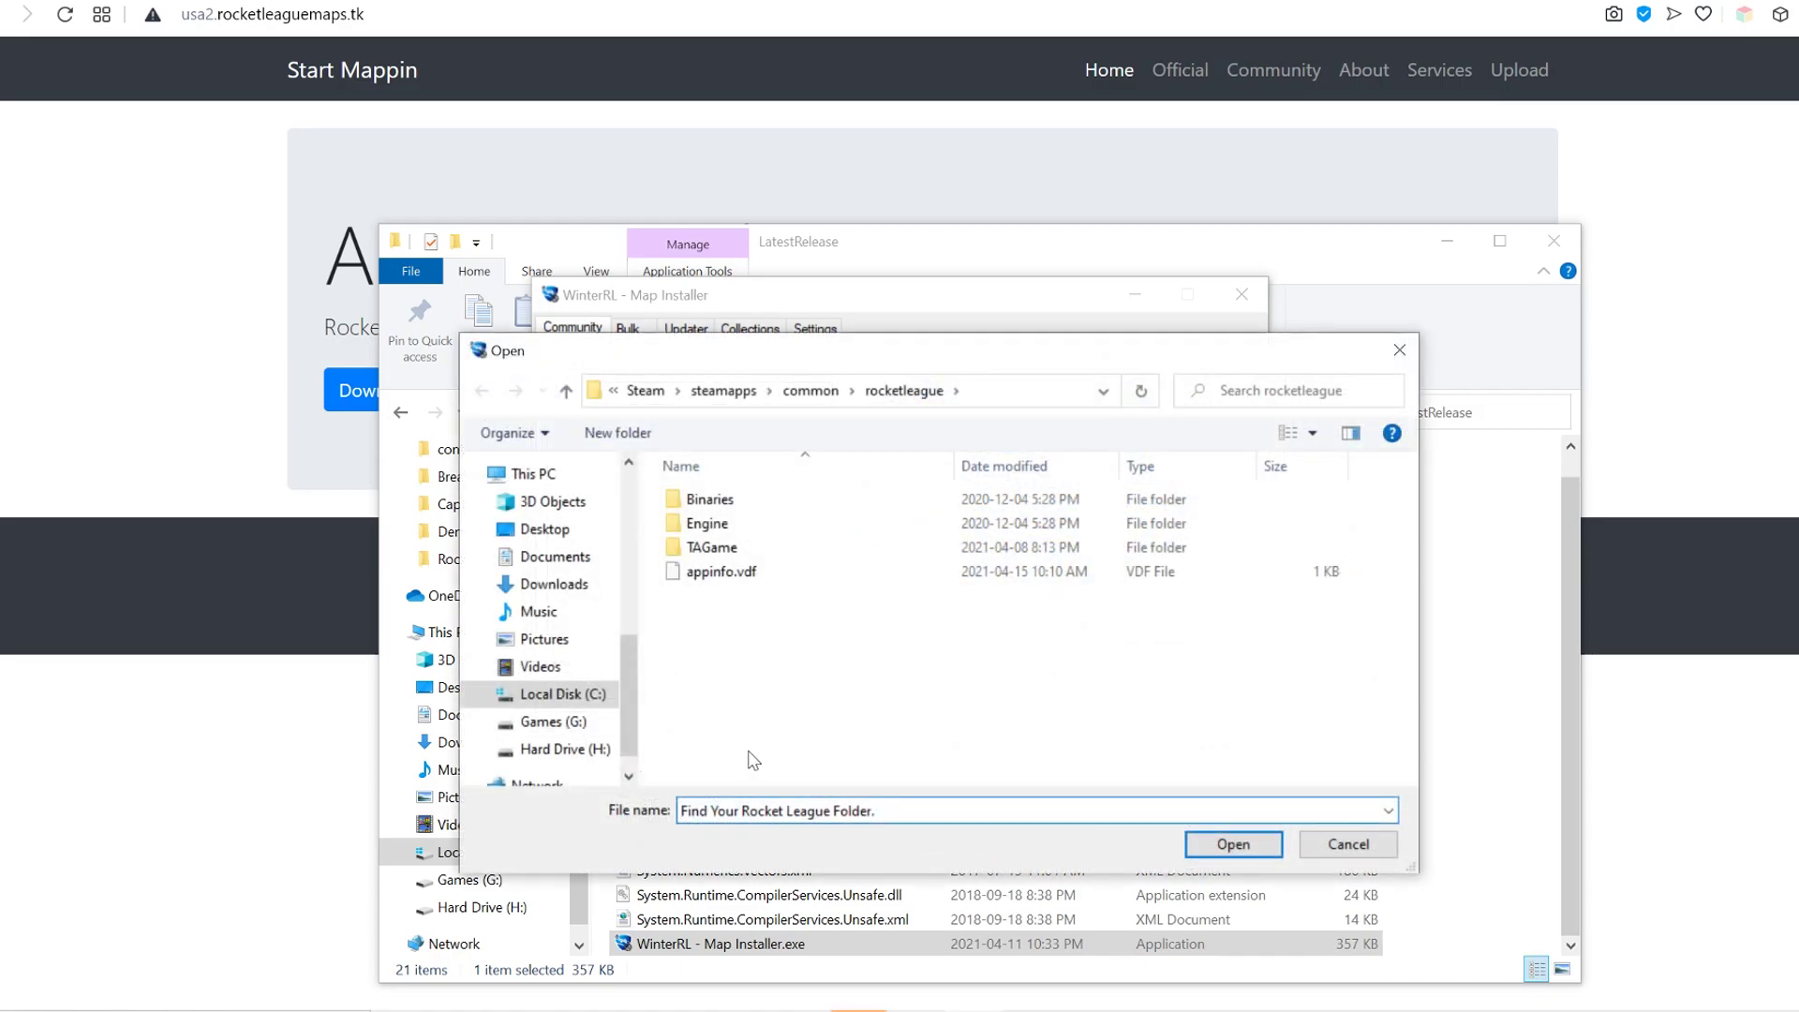
# Select and deselect the Open dialog's file name text, then launch Task Manager with Ctrl+Shift+Esc
pyautogui.moveTo(685, 811); pyautogui.dragTo(891, 811)
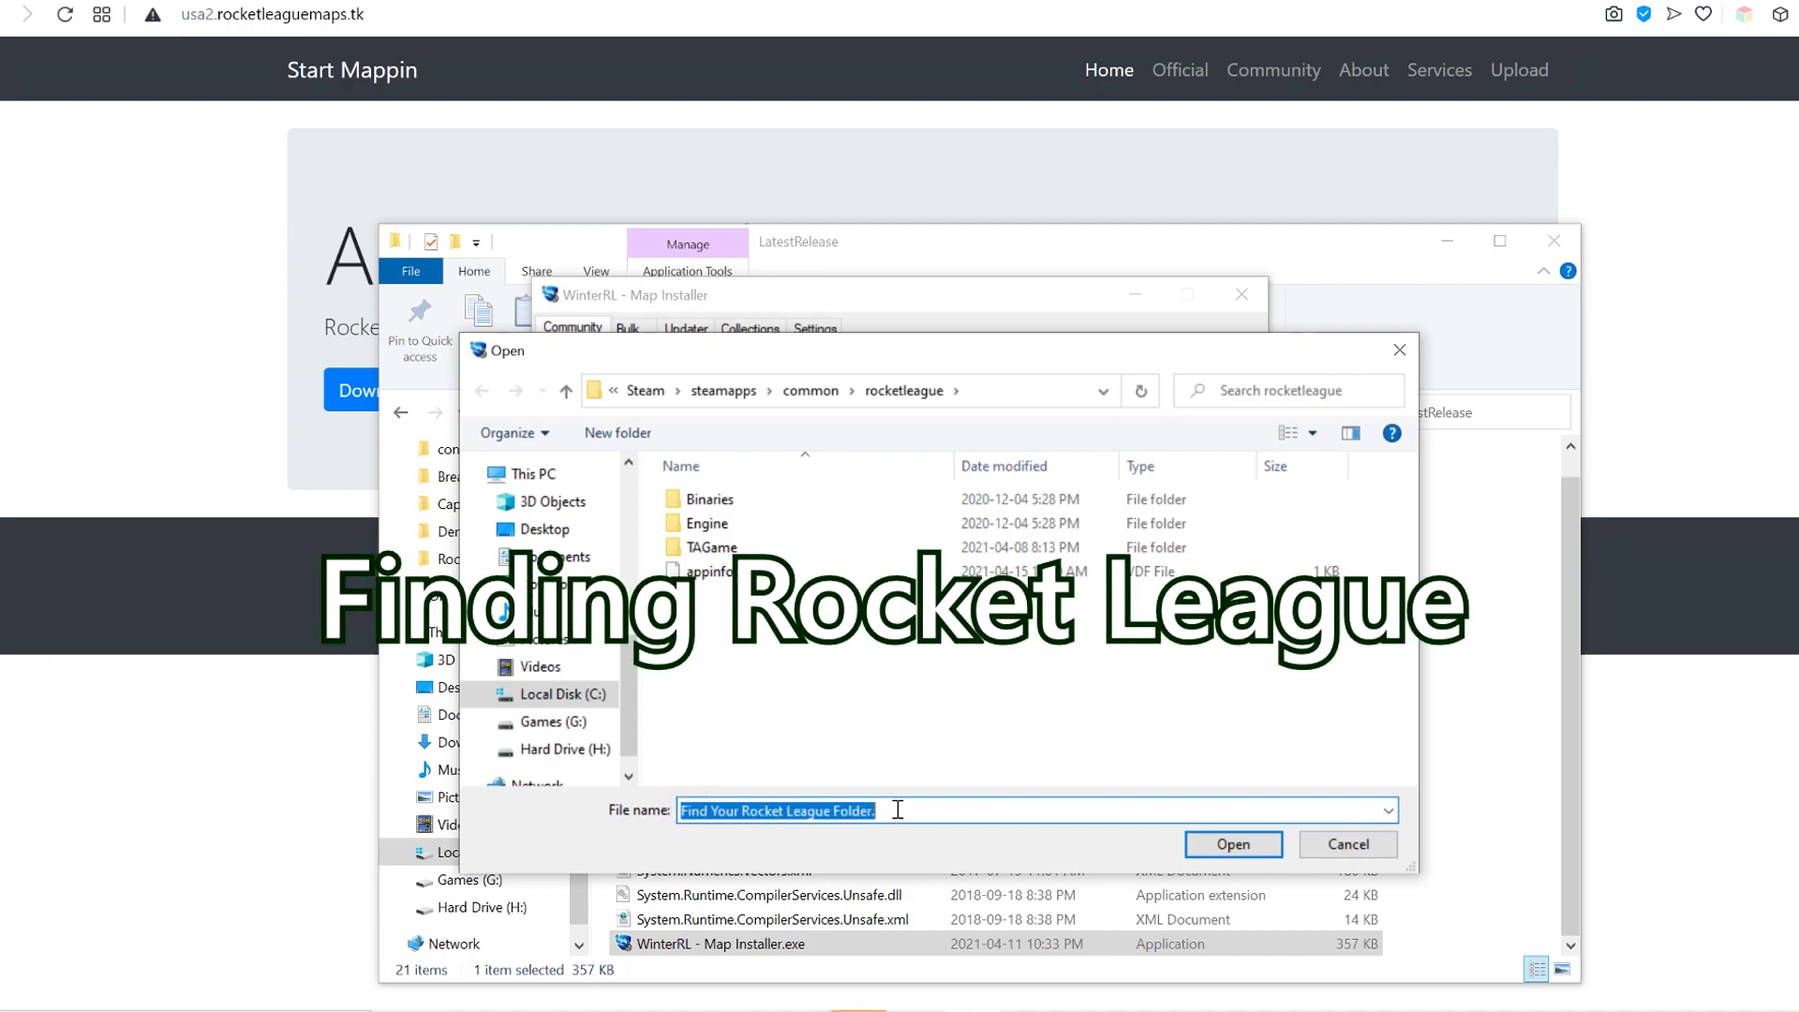
pyautogui.click(896, 809)
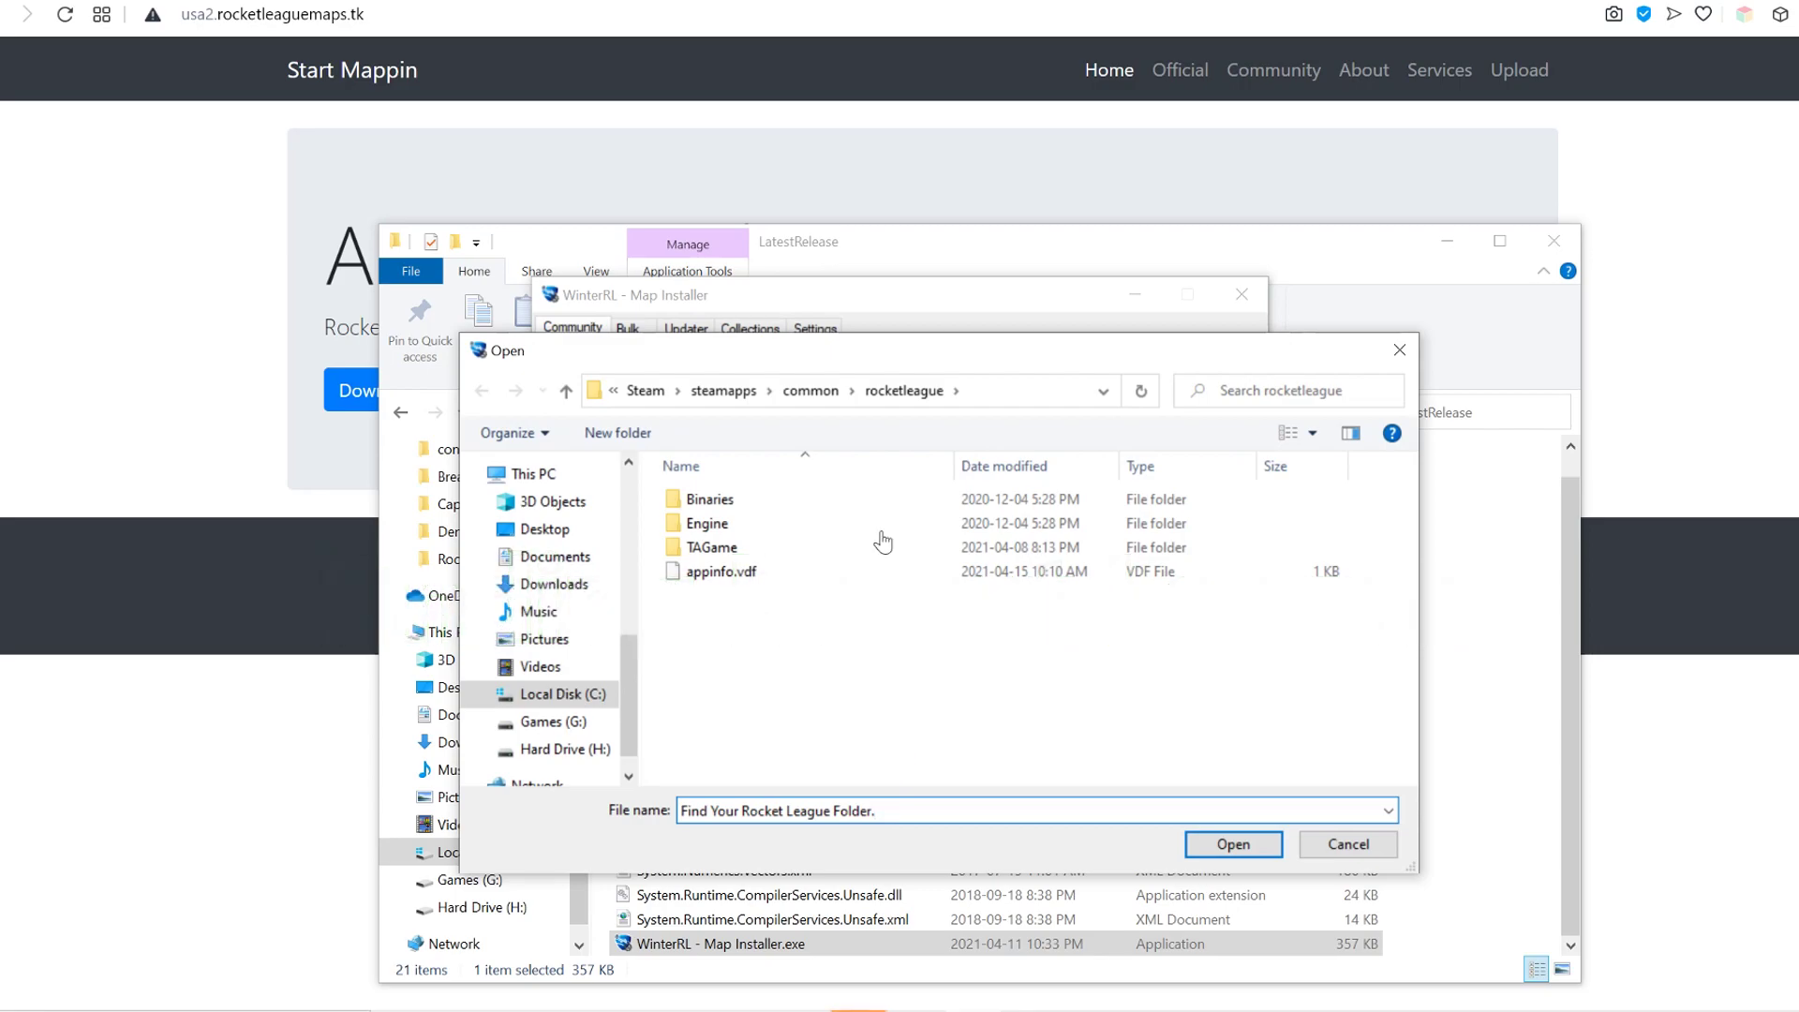
pyautogui.hotkey('ctrl', 'shift', 'Escape')
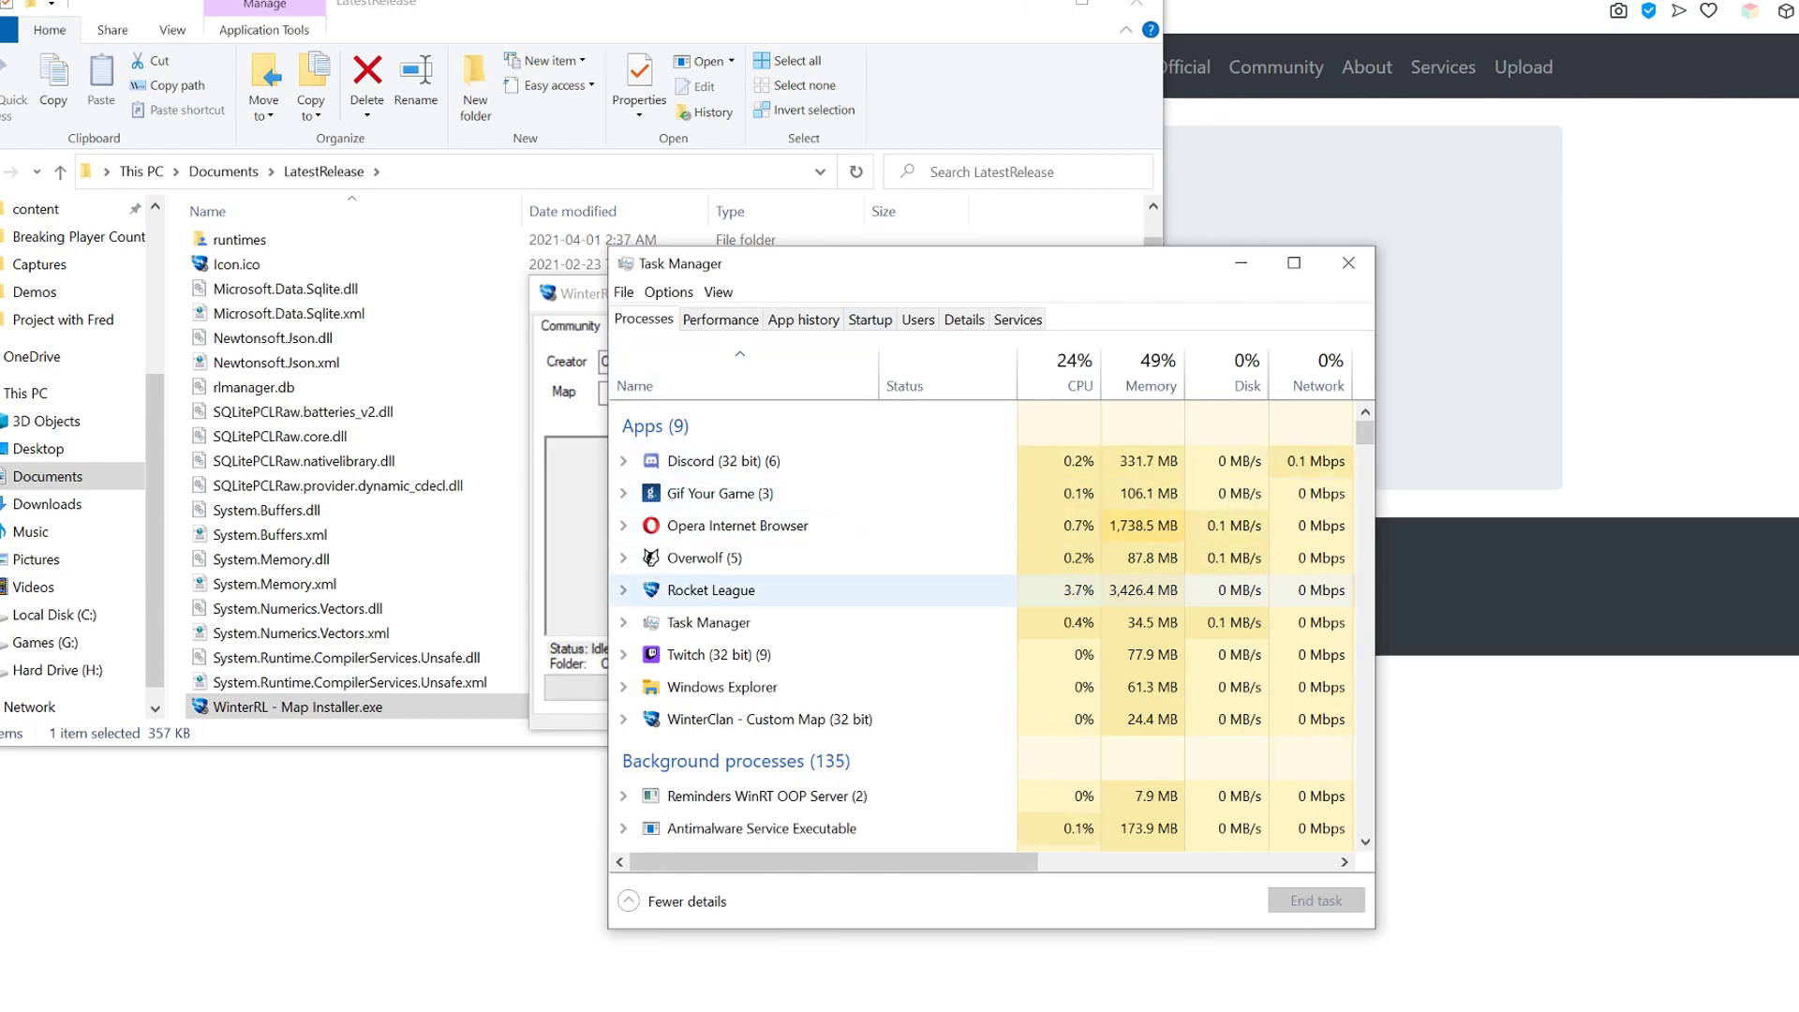
# Open Rocket League's file location from Task Manager and go up to steamapps\common
pyautogui.rightClick(828, 589)
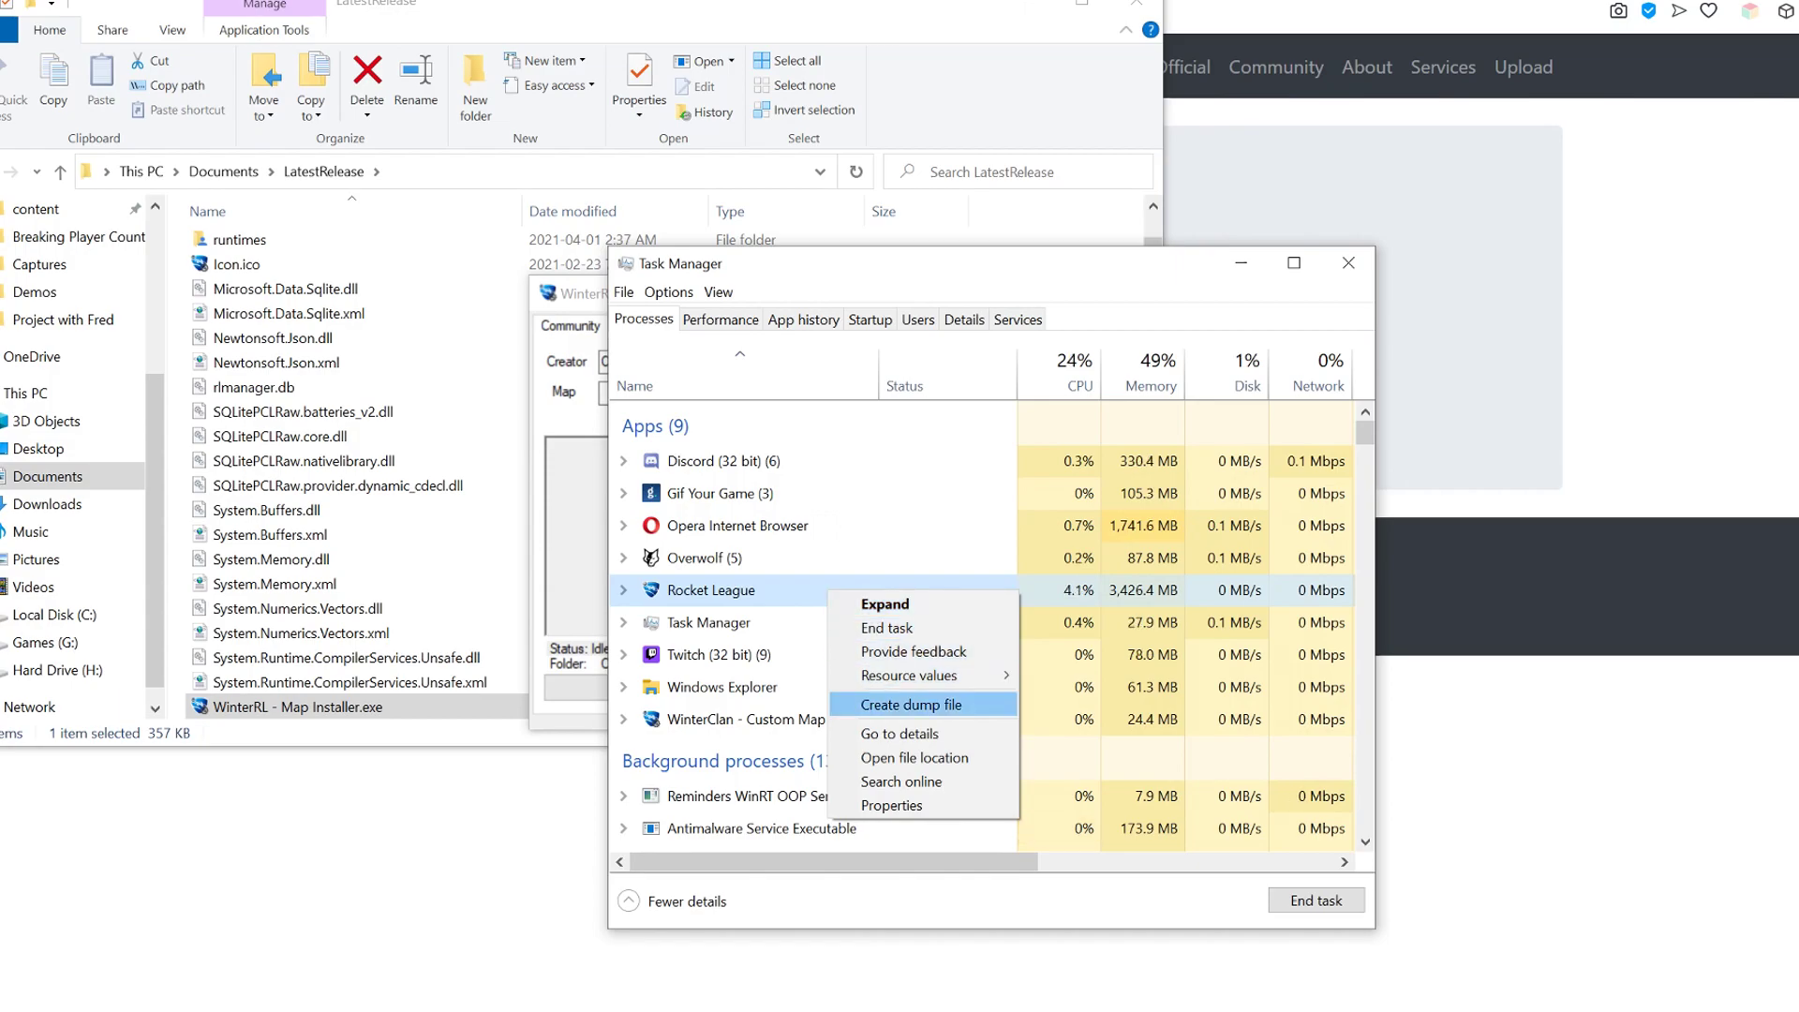
pyautogui.click(915, 757)
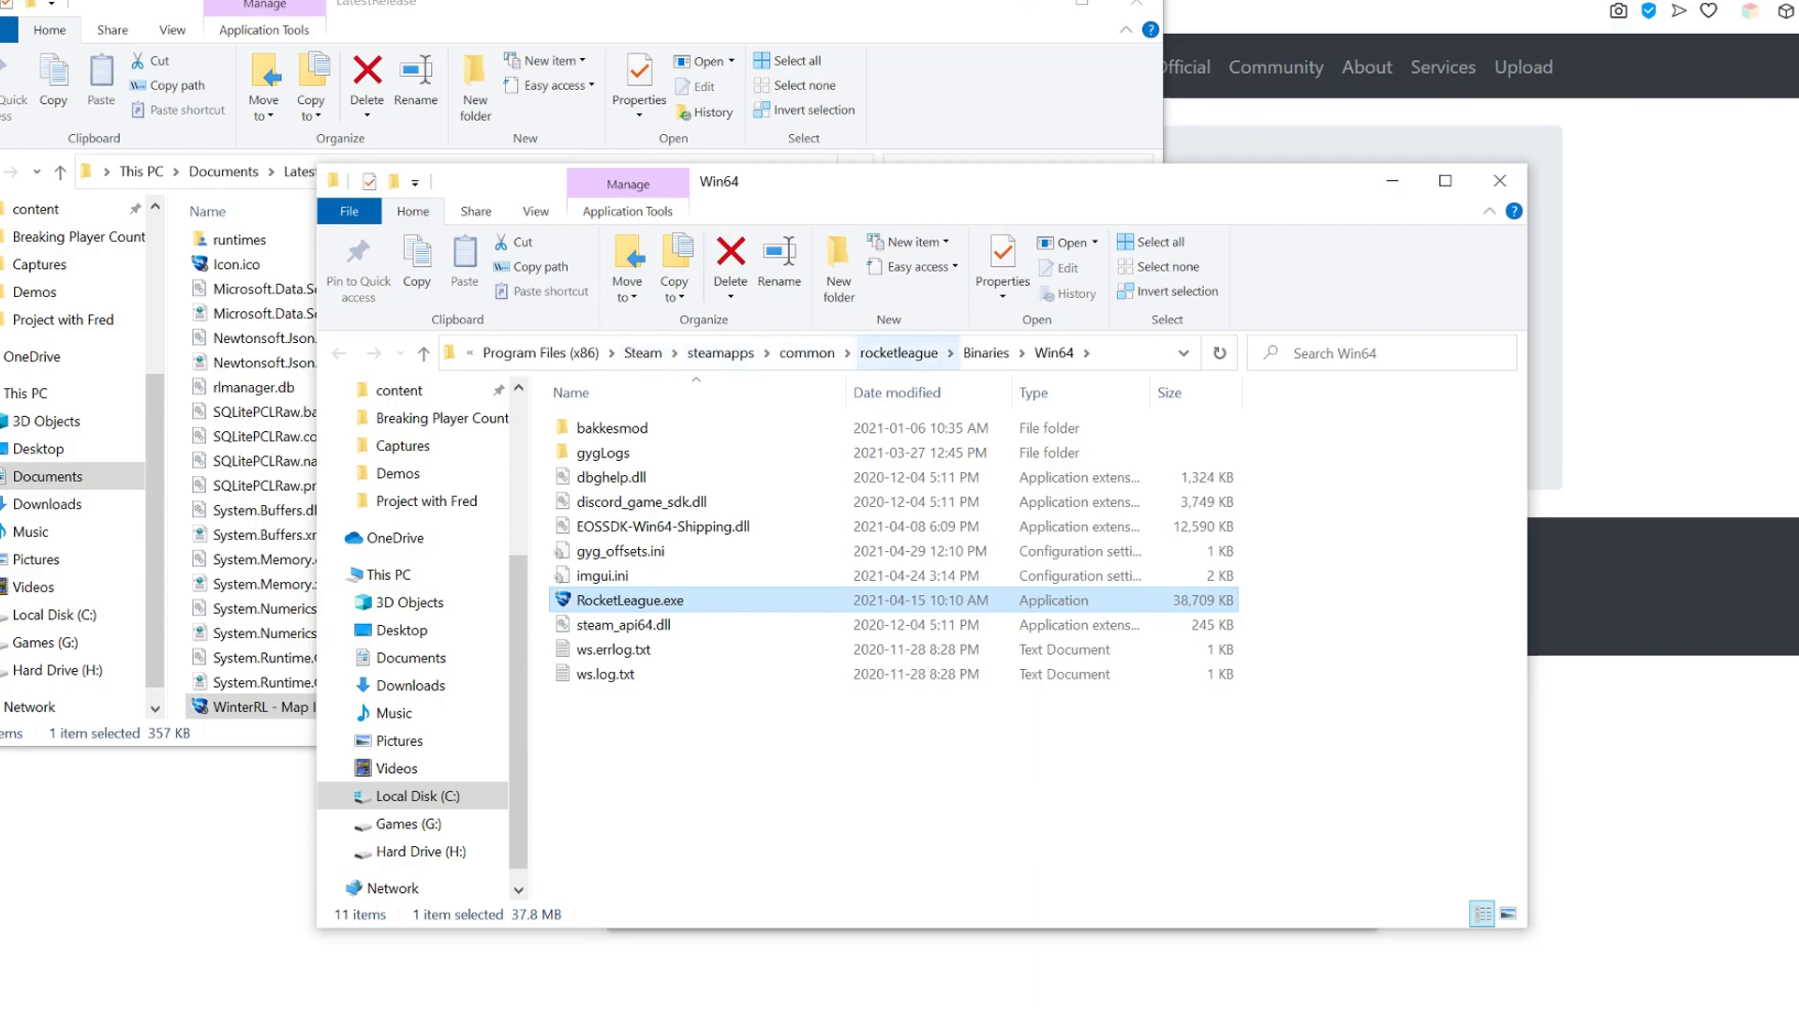
pyautogui.click(899, 353)
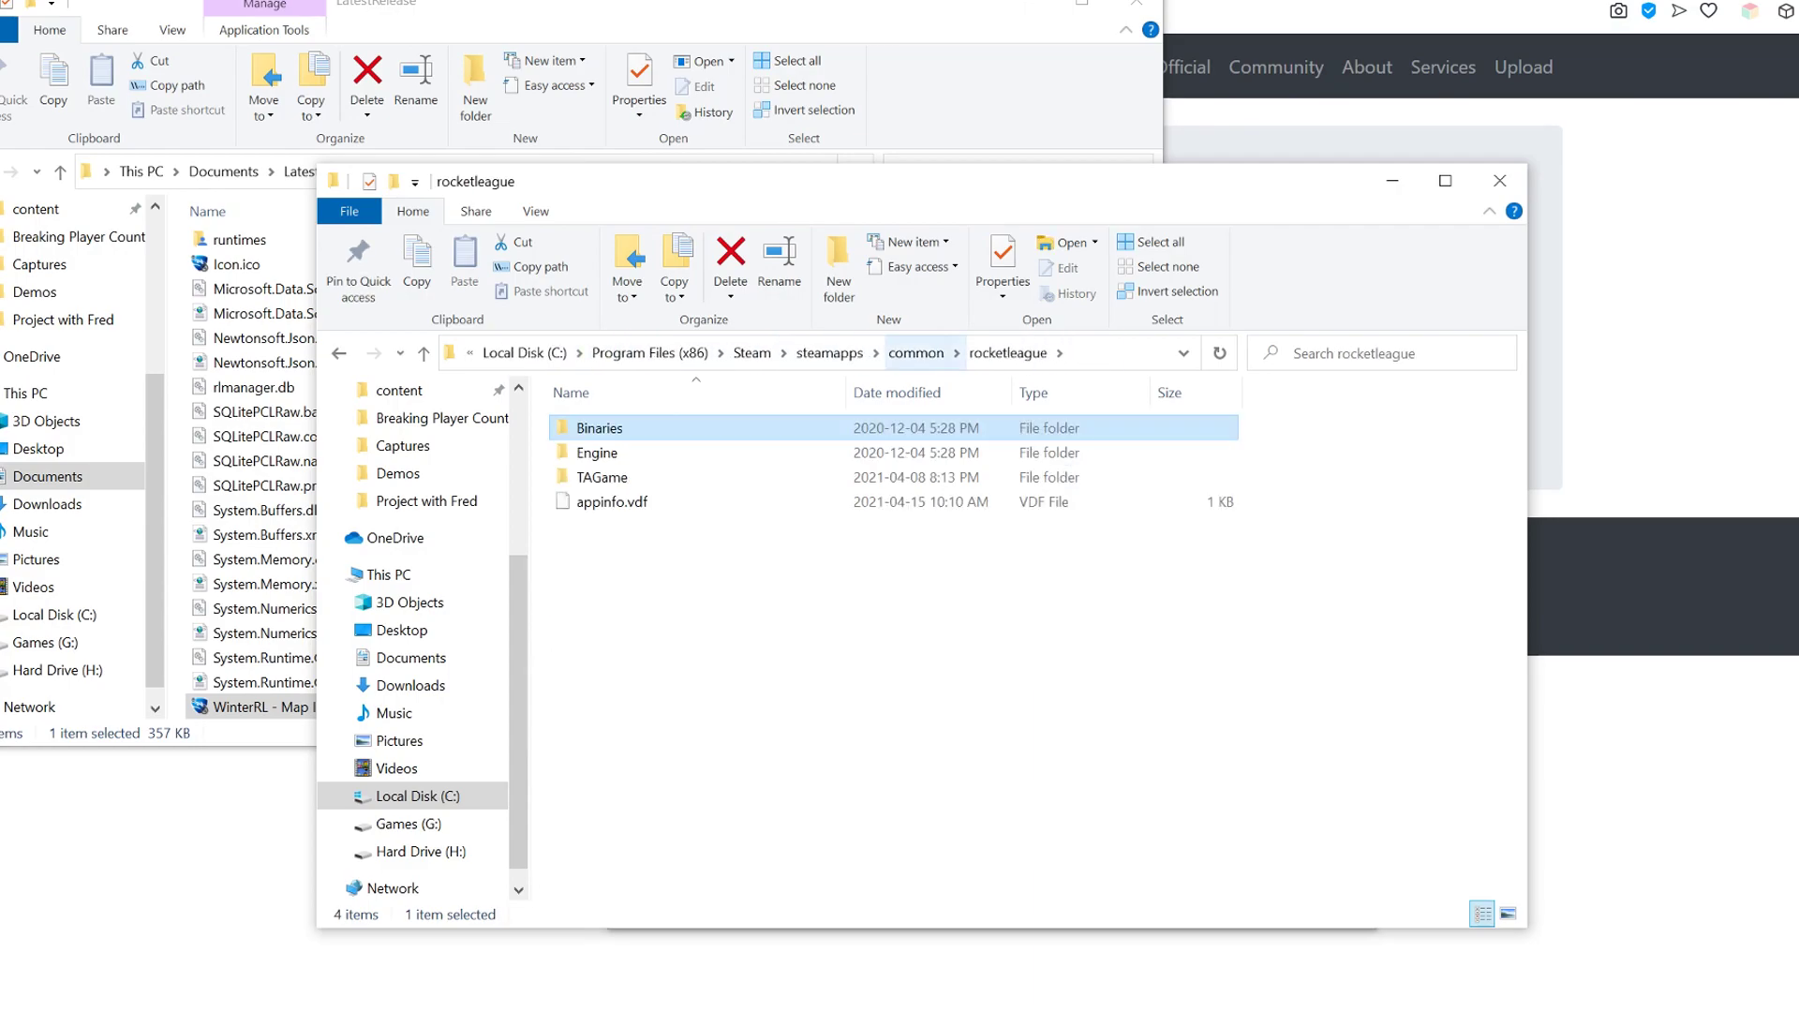
pyautogui.click(917, 352)
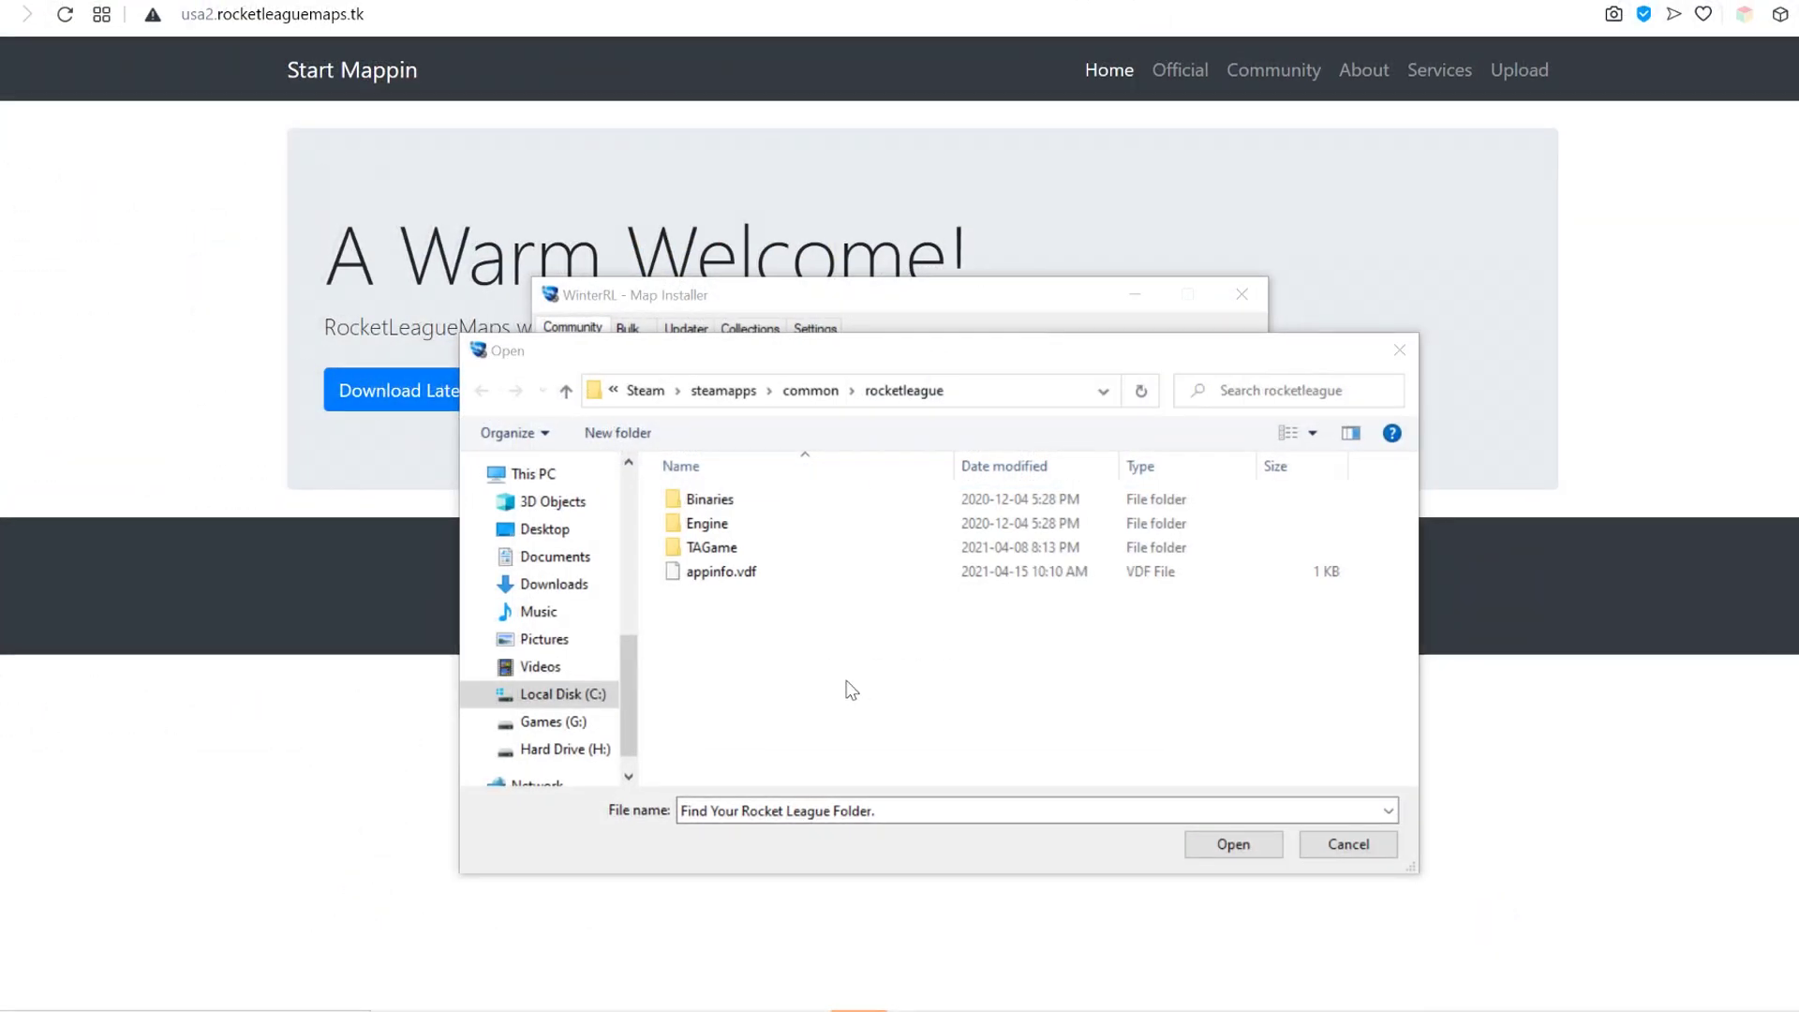
# Select C:\Program Files (x86)\Steam\steamapps\common\rocketleague in the Open dialog as the game folder
pyautogui.click(727, 301)
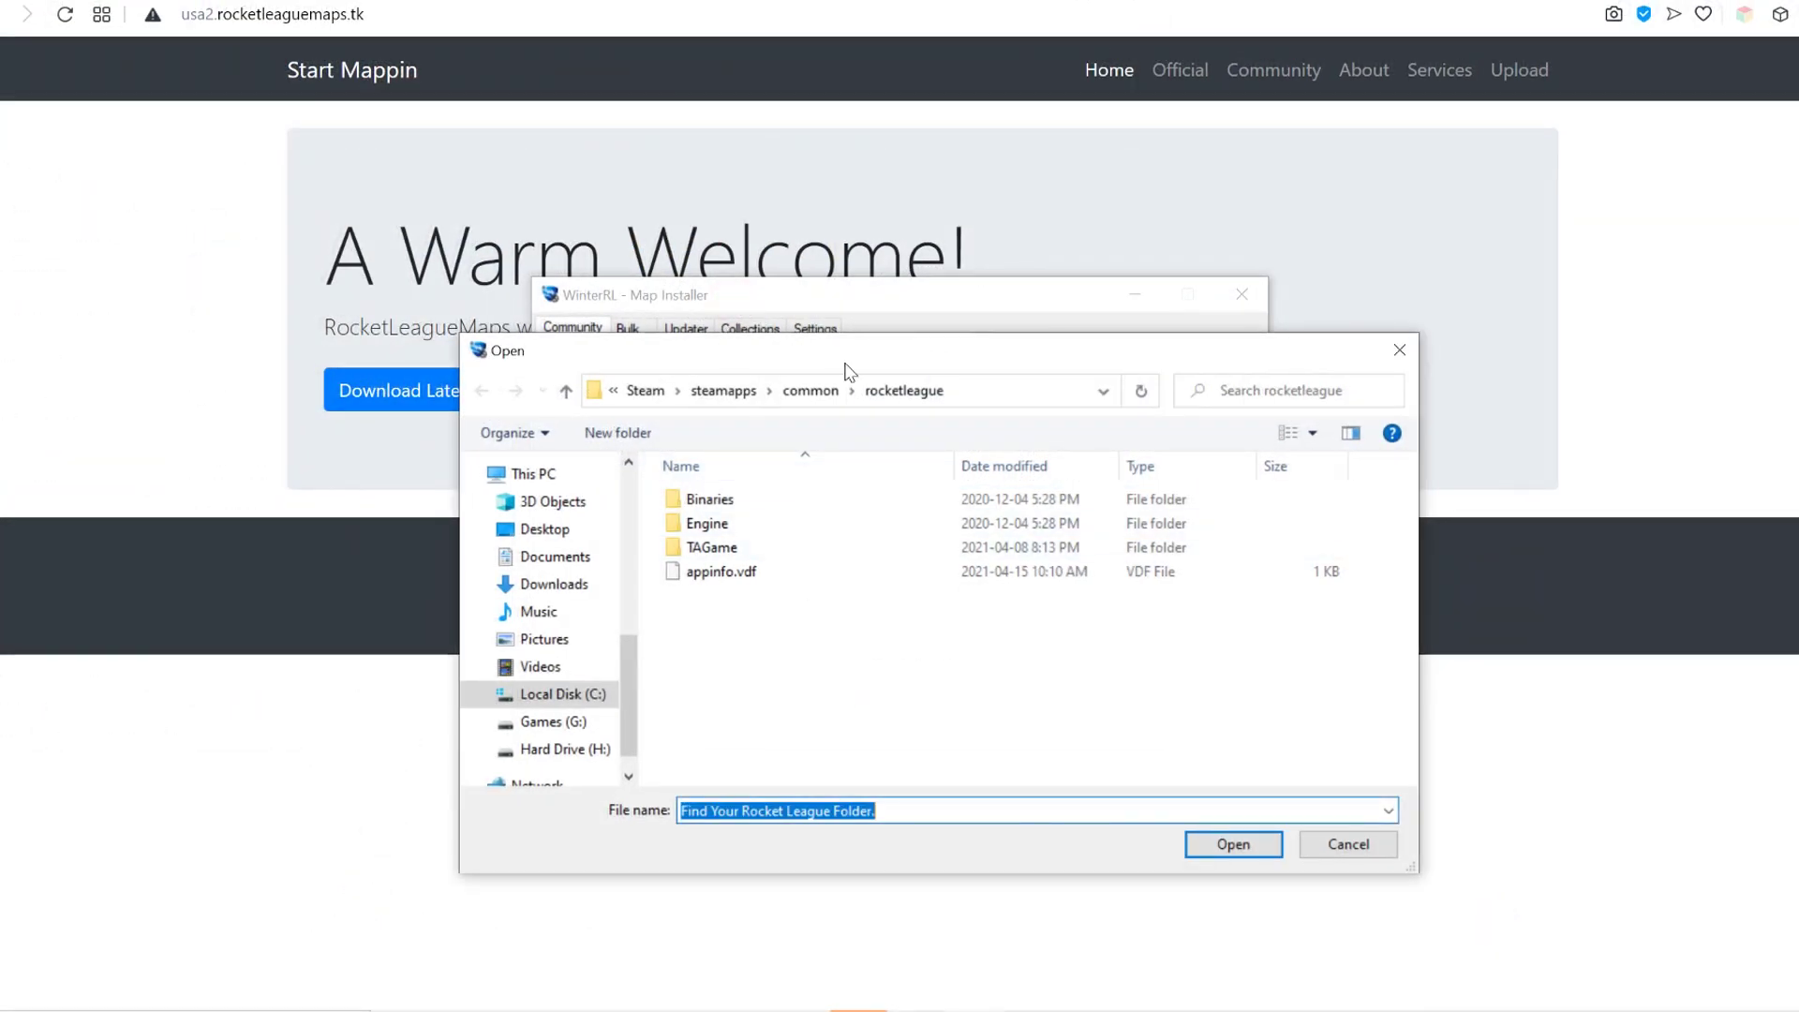
pyautogui.moveTo(838, 363); pyautogui.dragTo(784, 350)
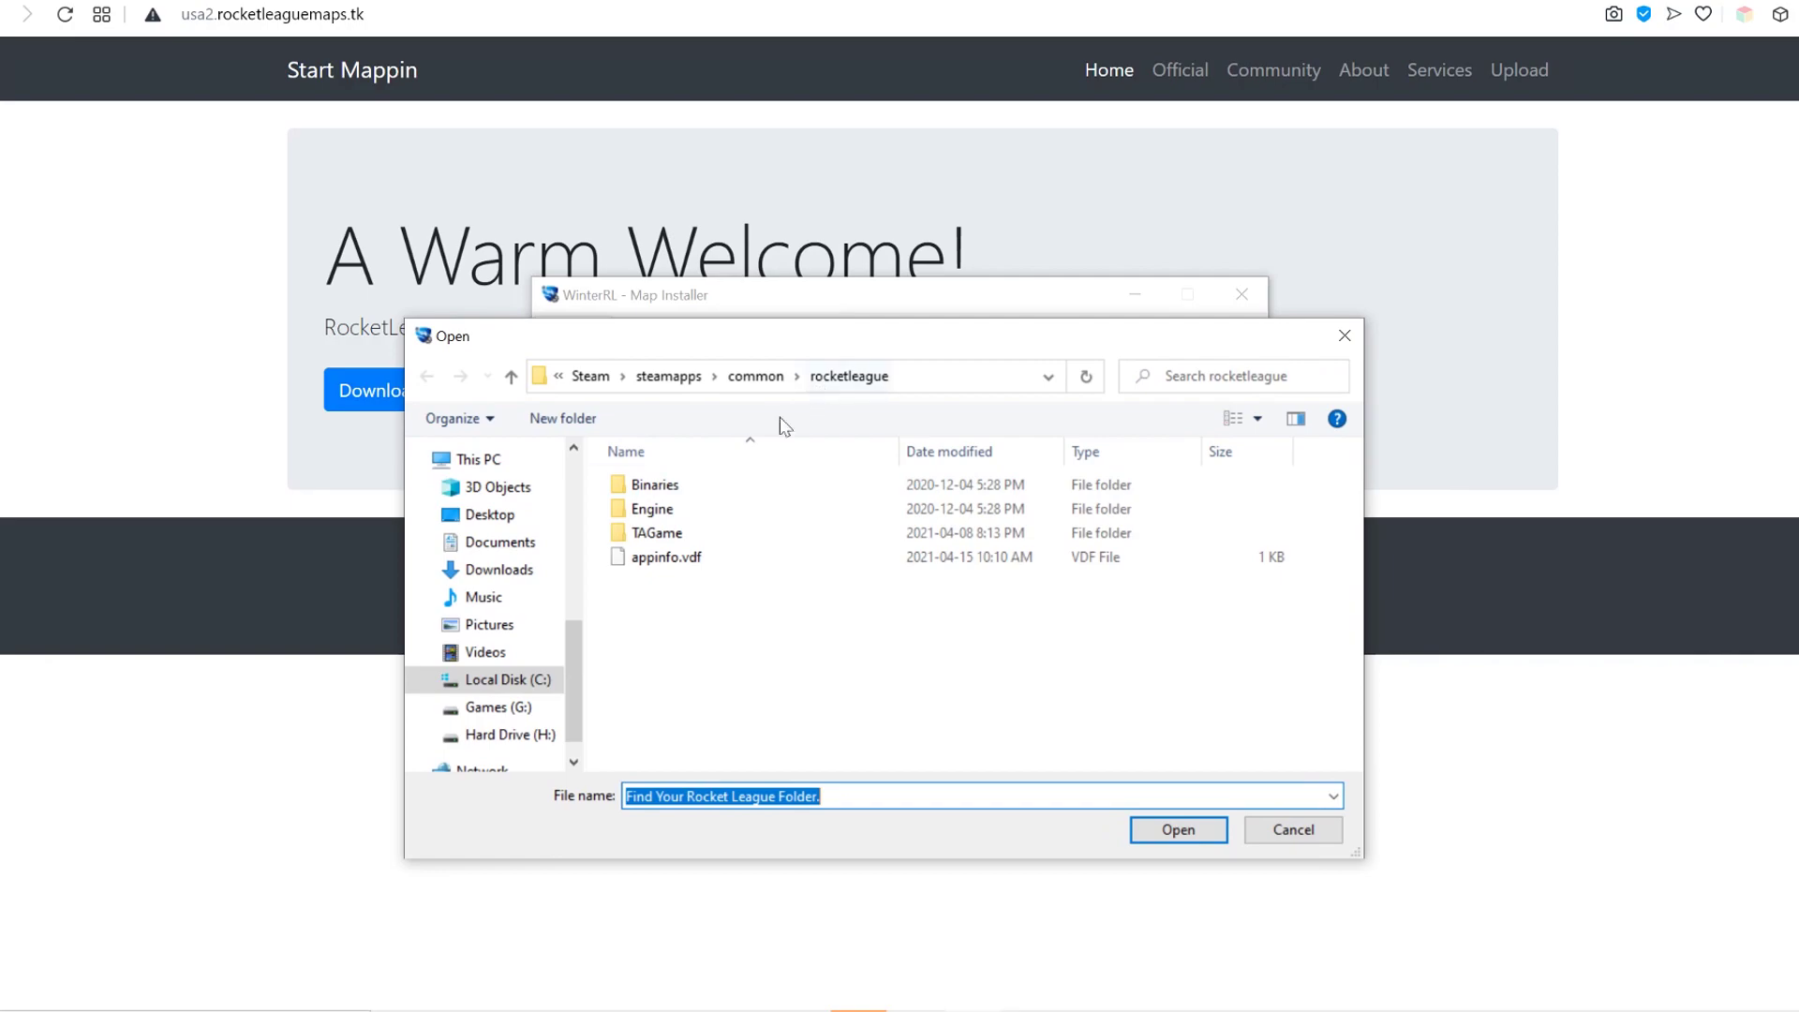
pyautogui.click(757, 377)
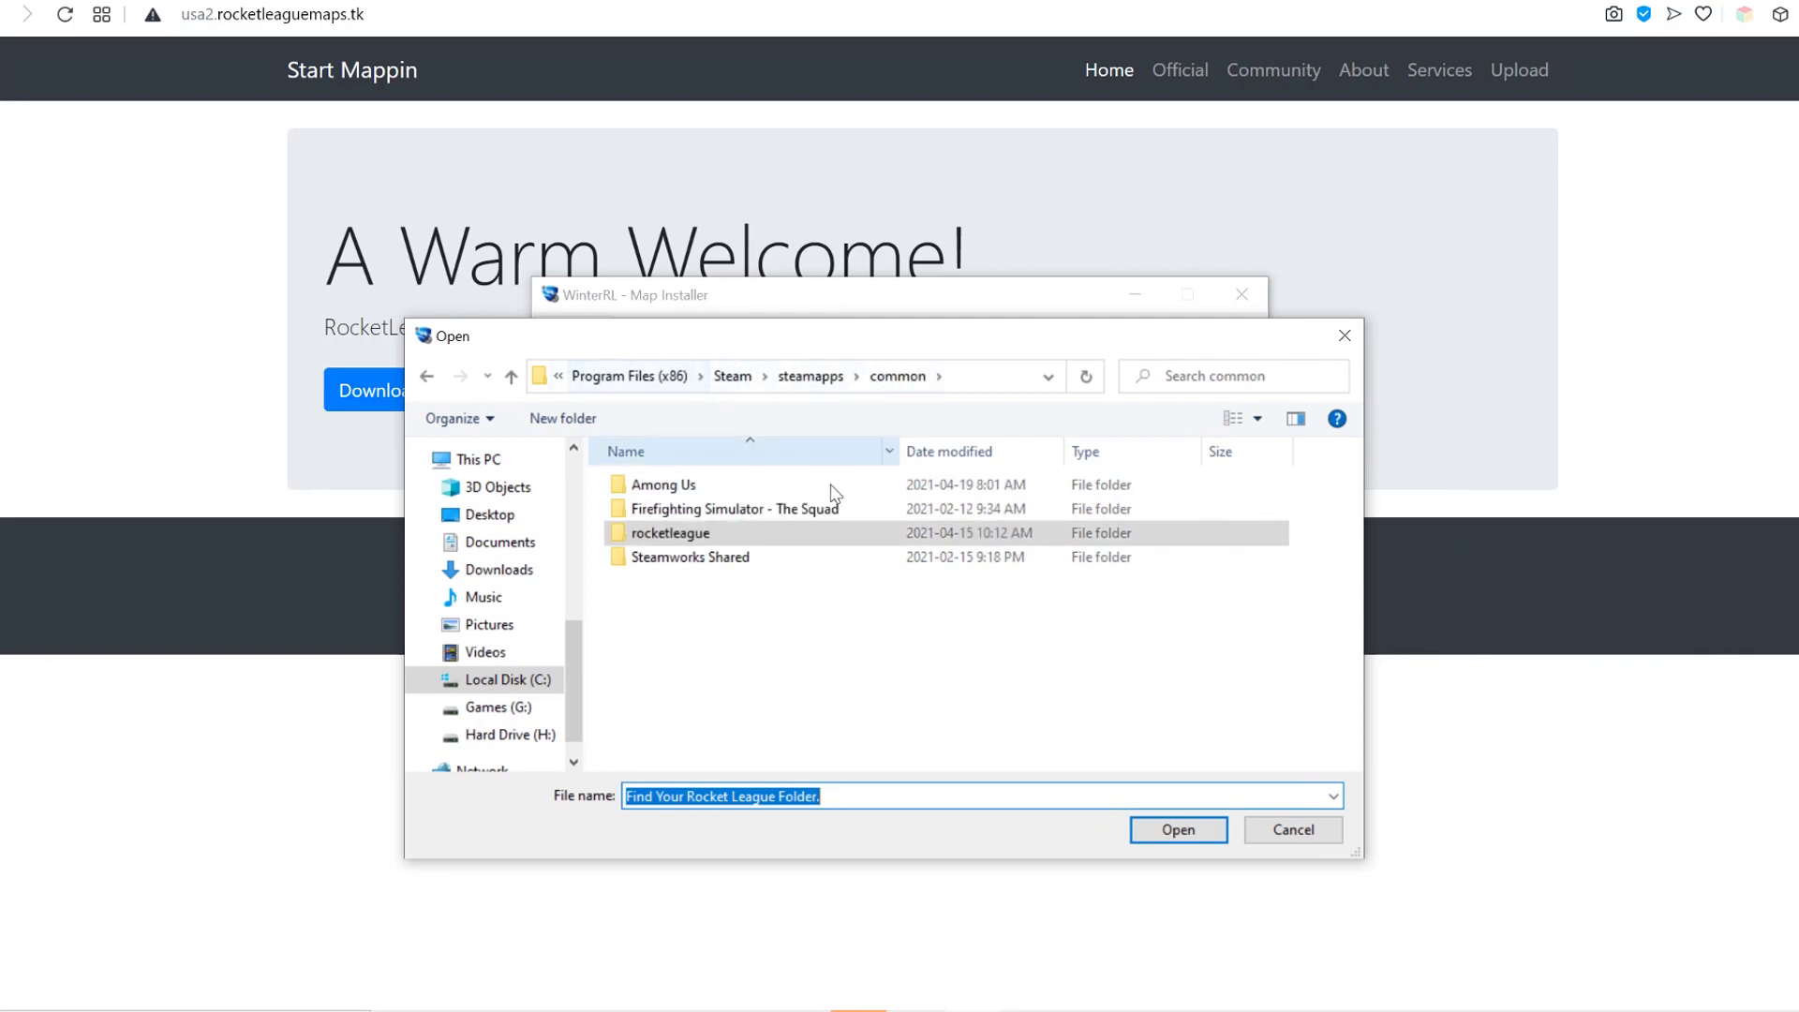
pyautogui.click(1168, 832)
pyautogui.click(1169, 832)
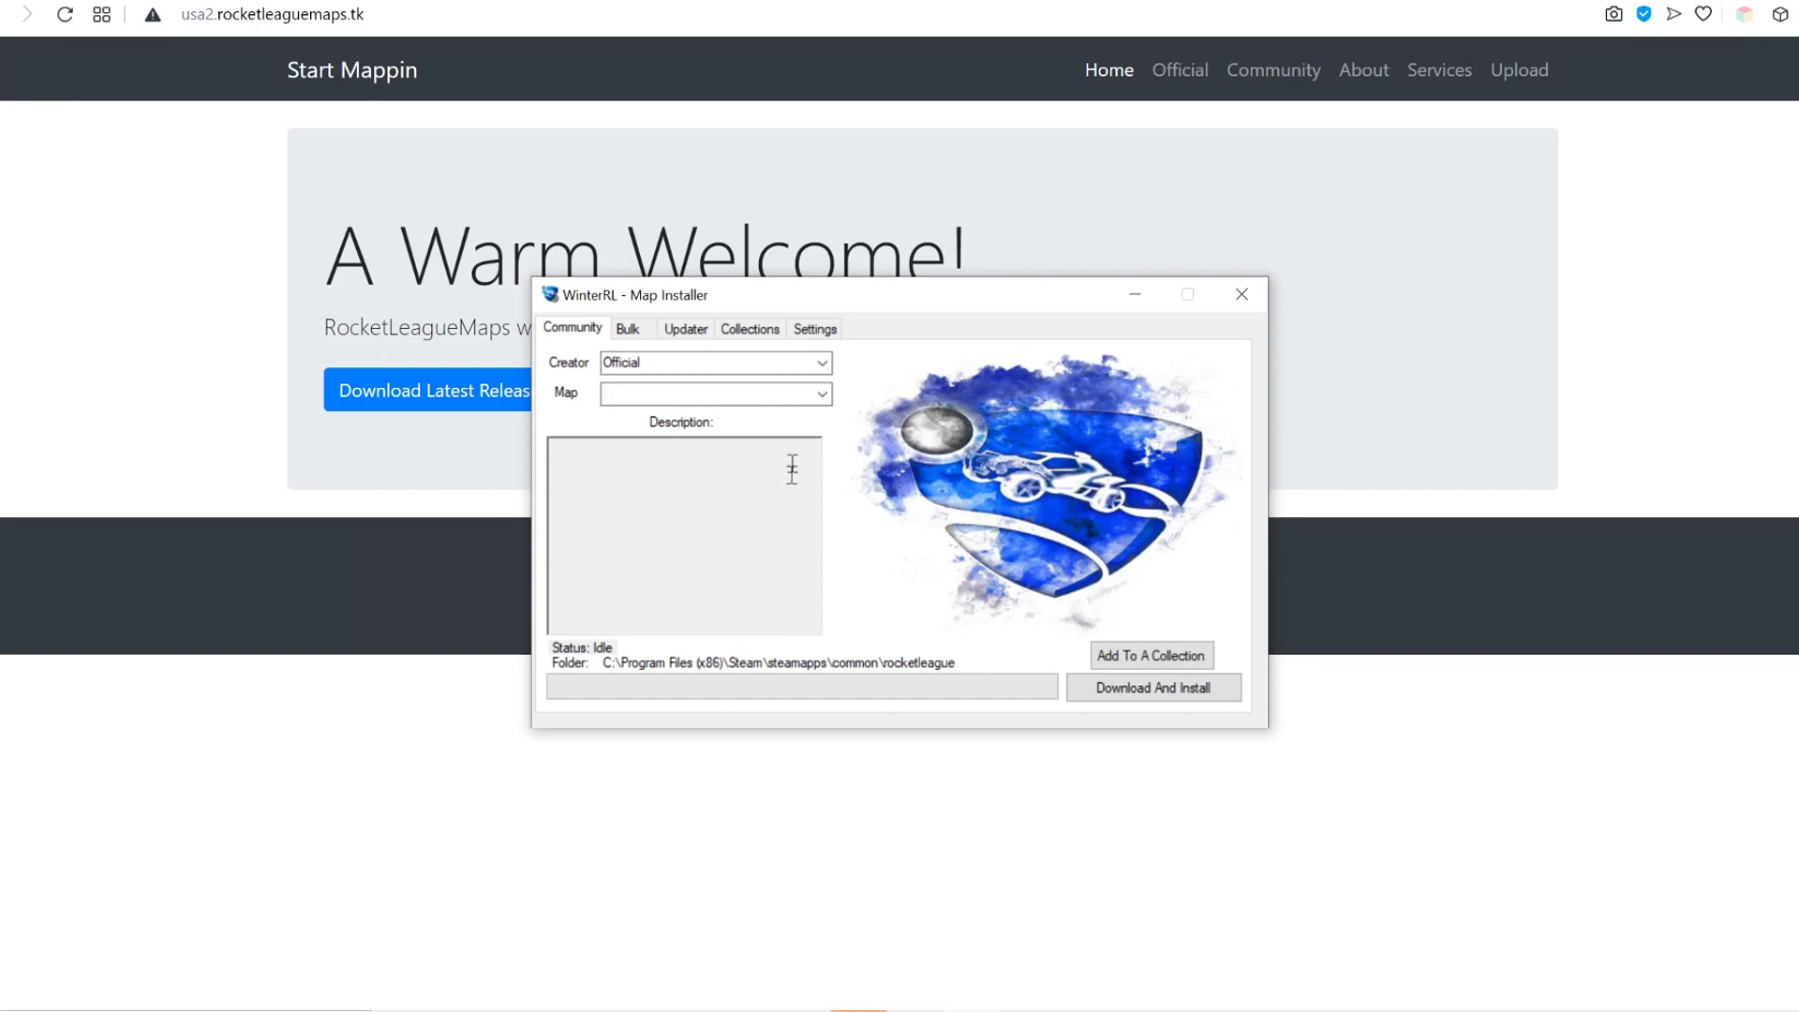
# Choose 2oops.udk from the installer's Map dropdown
pyautogui.click(785, 396)
pyautogui.click(785, 396)
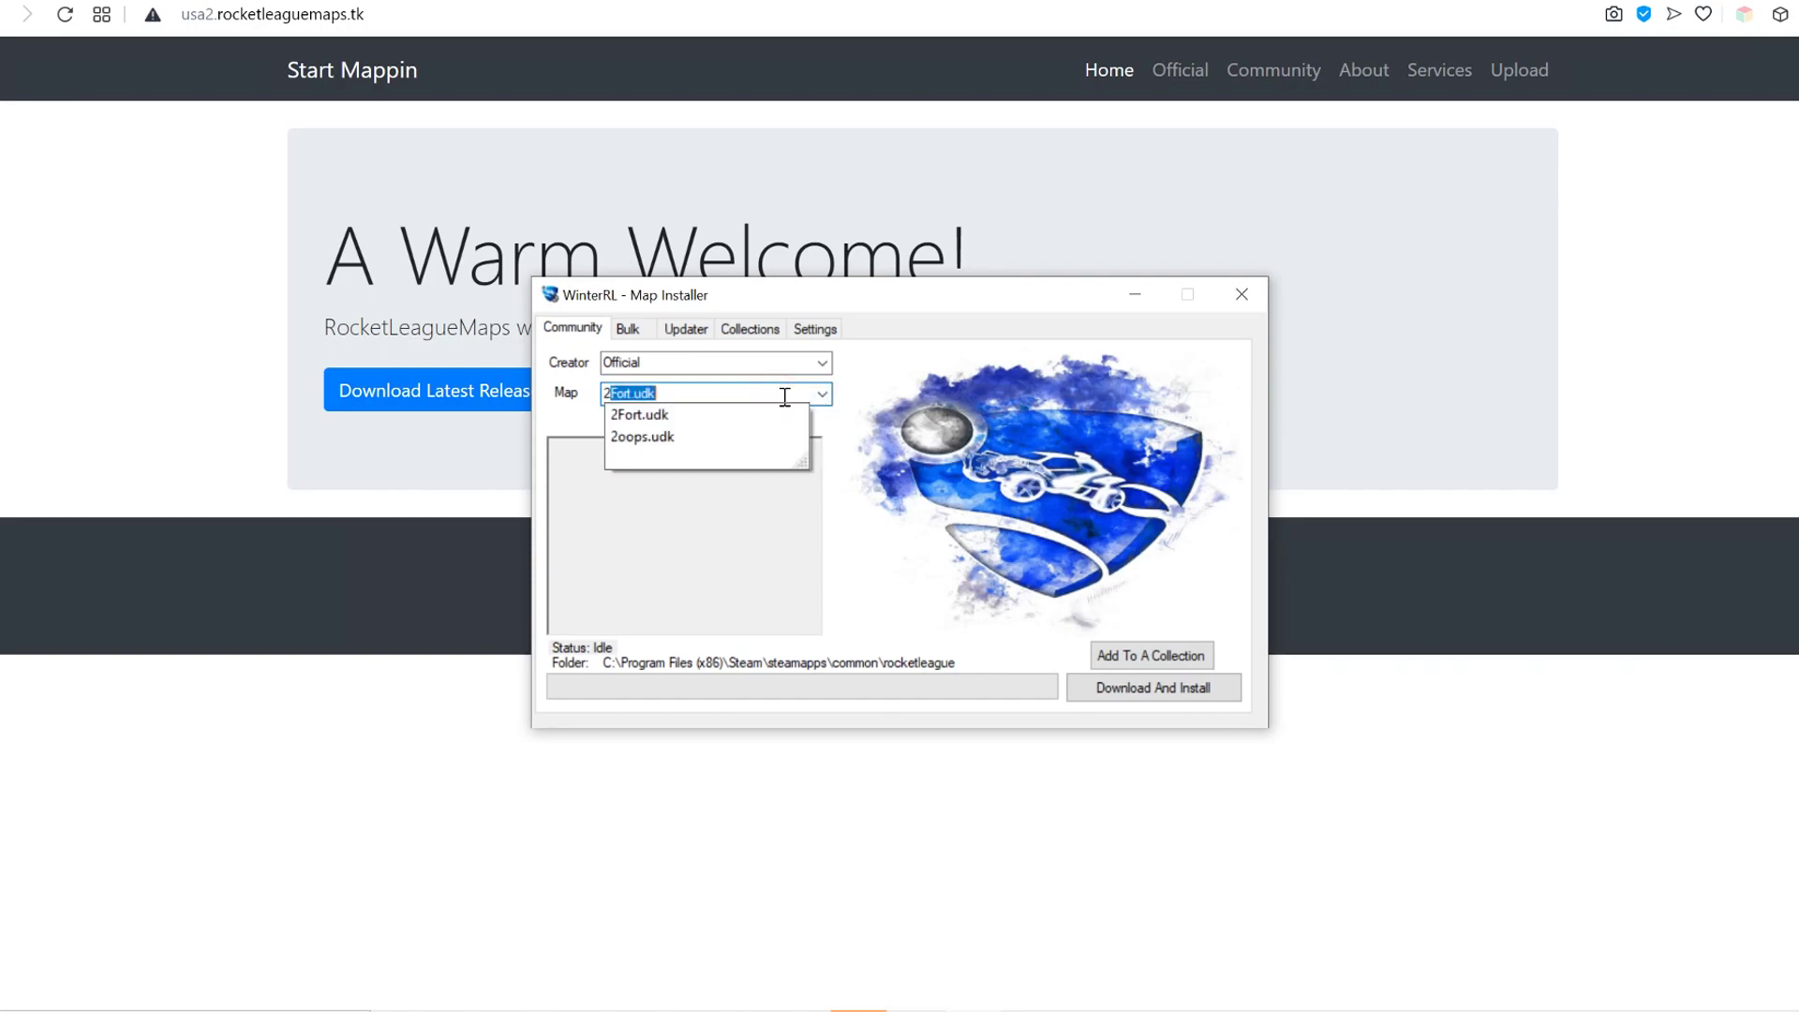
pyautogui.click(732, 426)
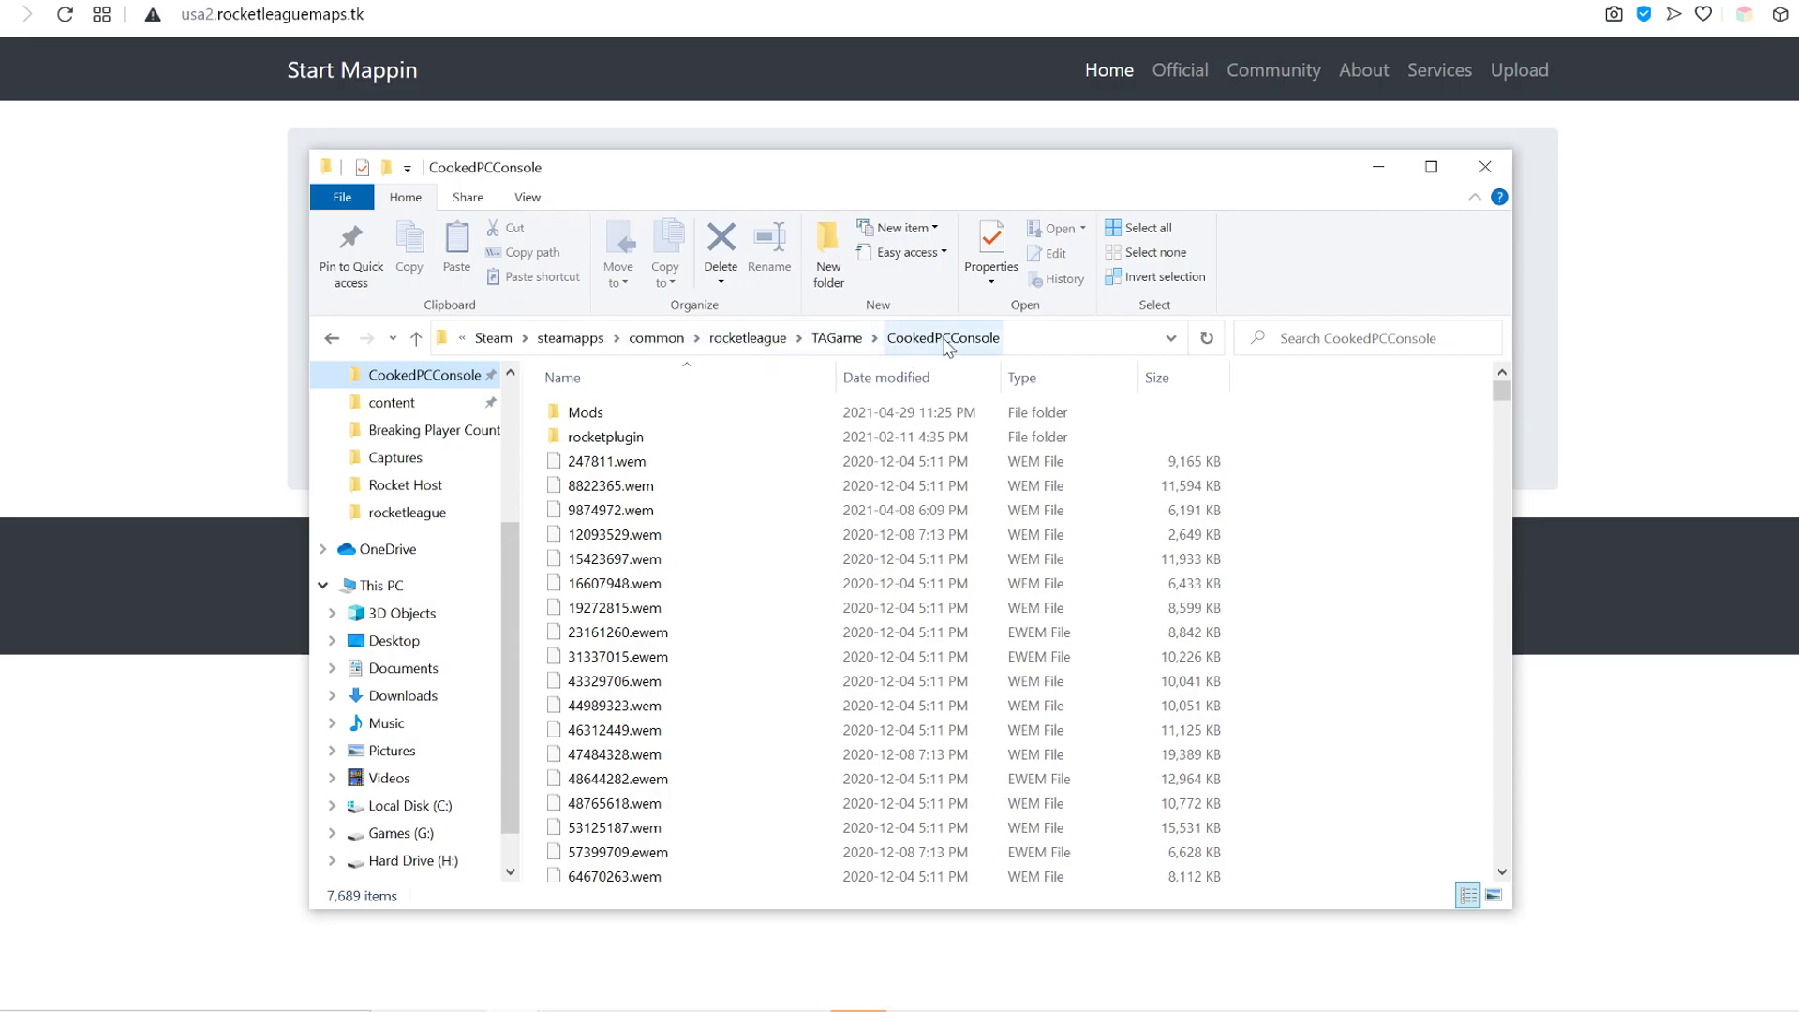
pyautogui.doubleClick(607, 414)
pyautogui.scroll(-11, 640, 426)
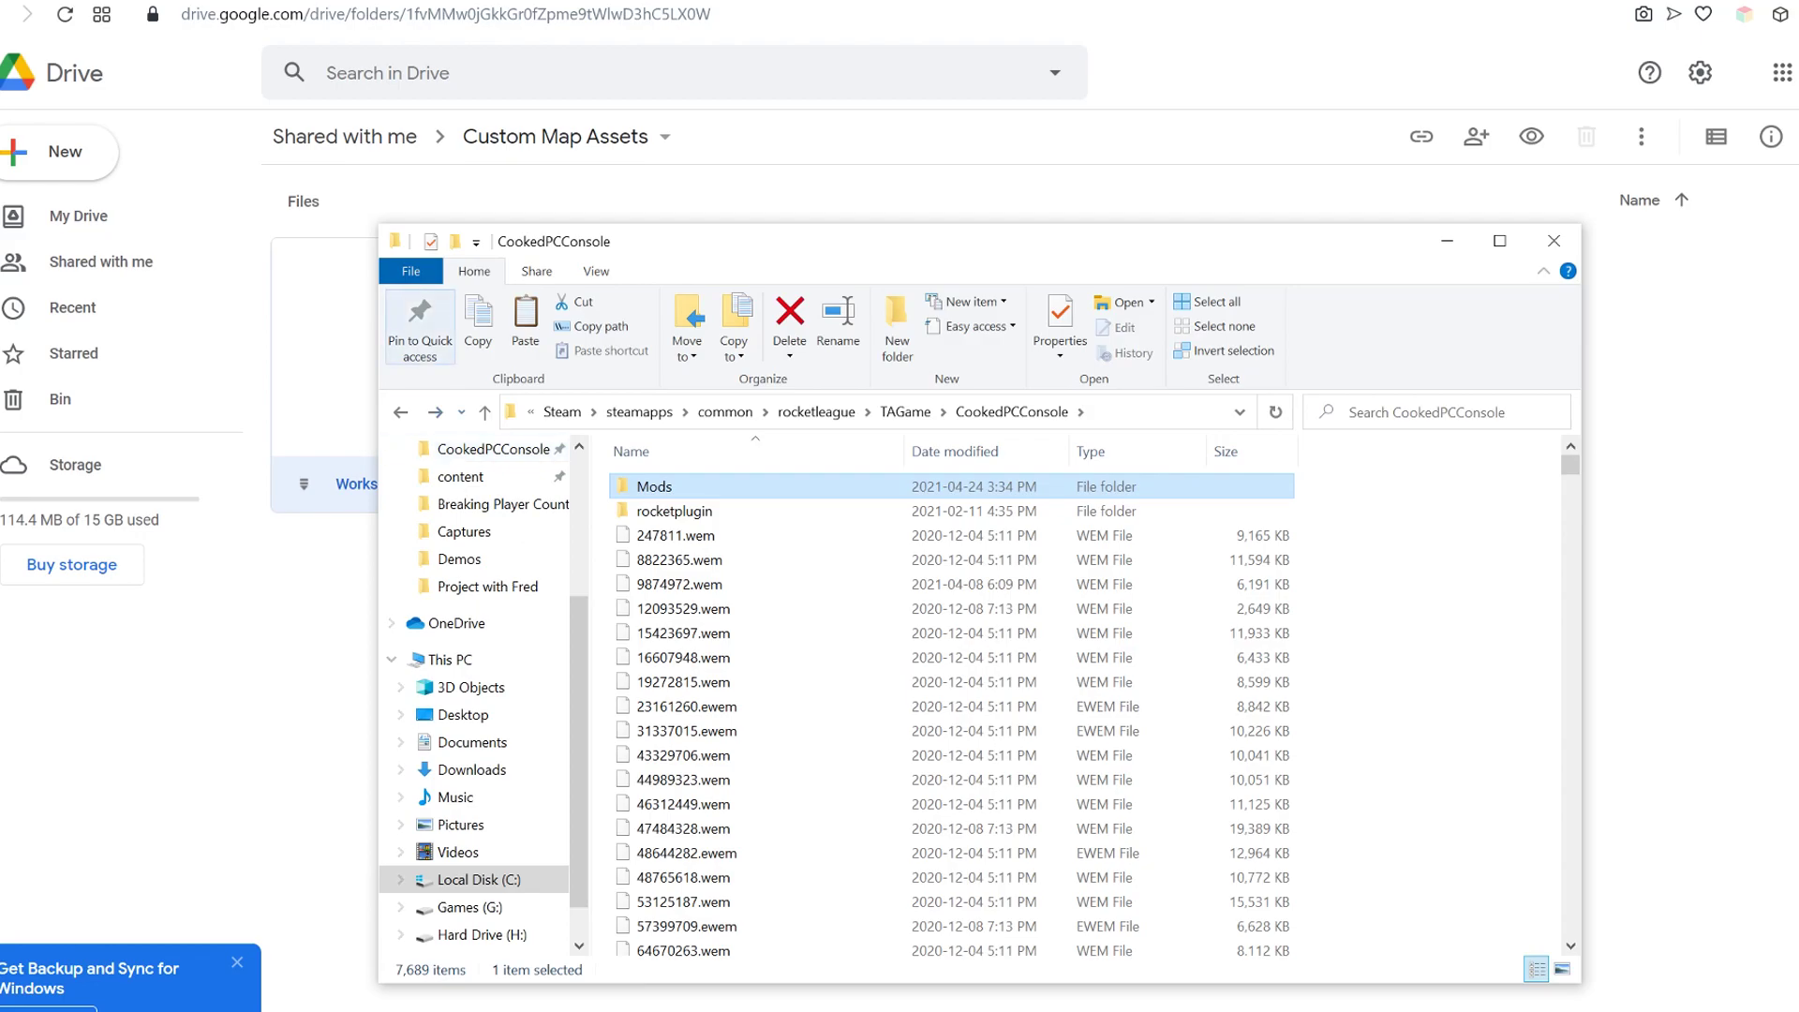
pyautogui.click(494, 449)
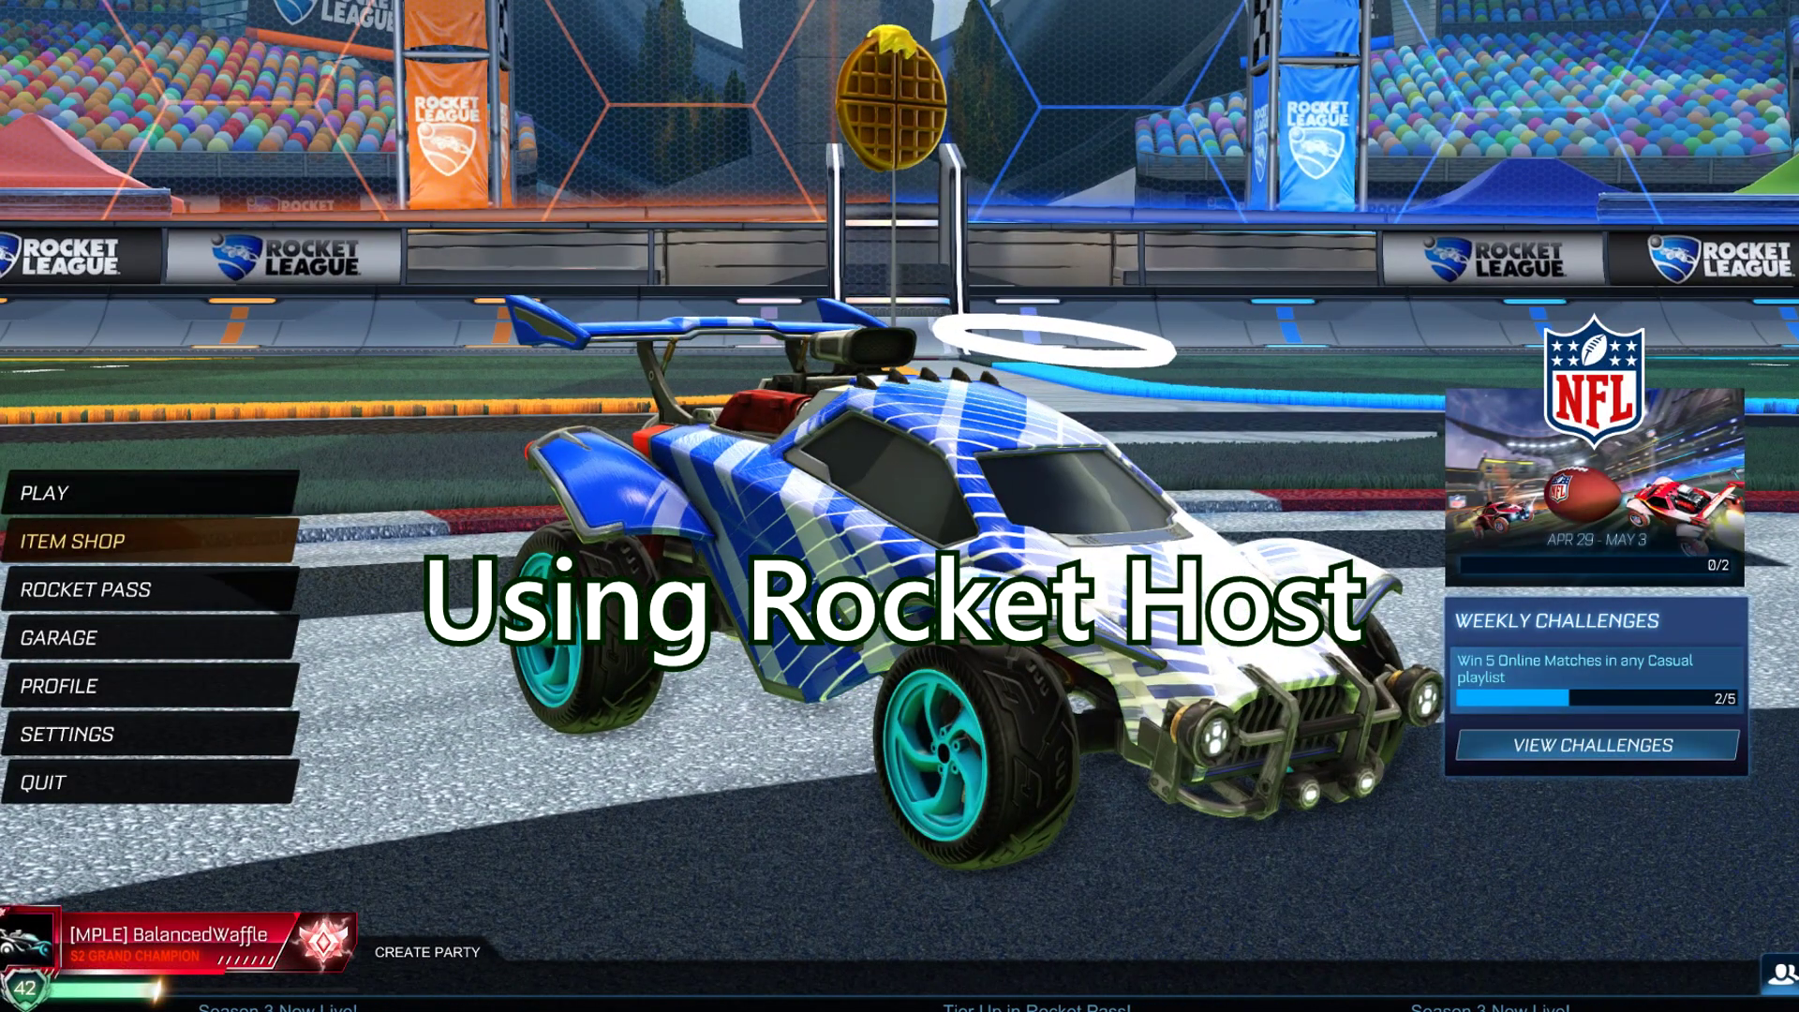
# Open the BakkesMod overlay with F2, move it lower, and switch to its plugin settings
pyautogui.press('F2')
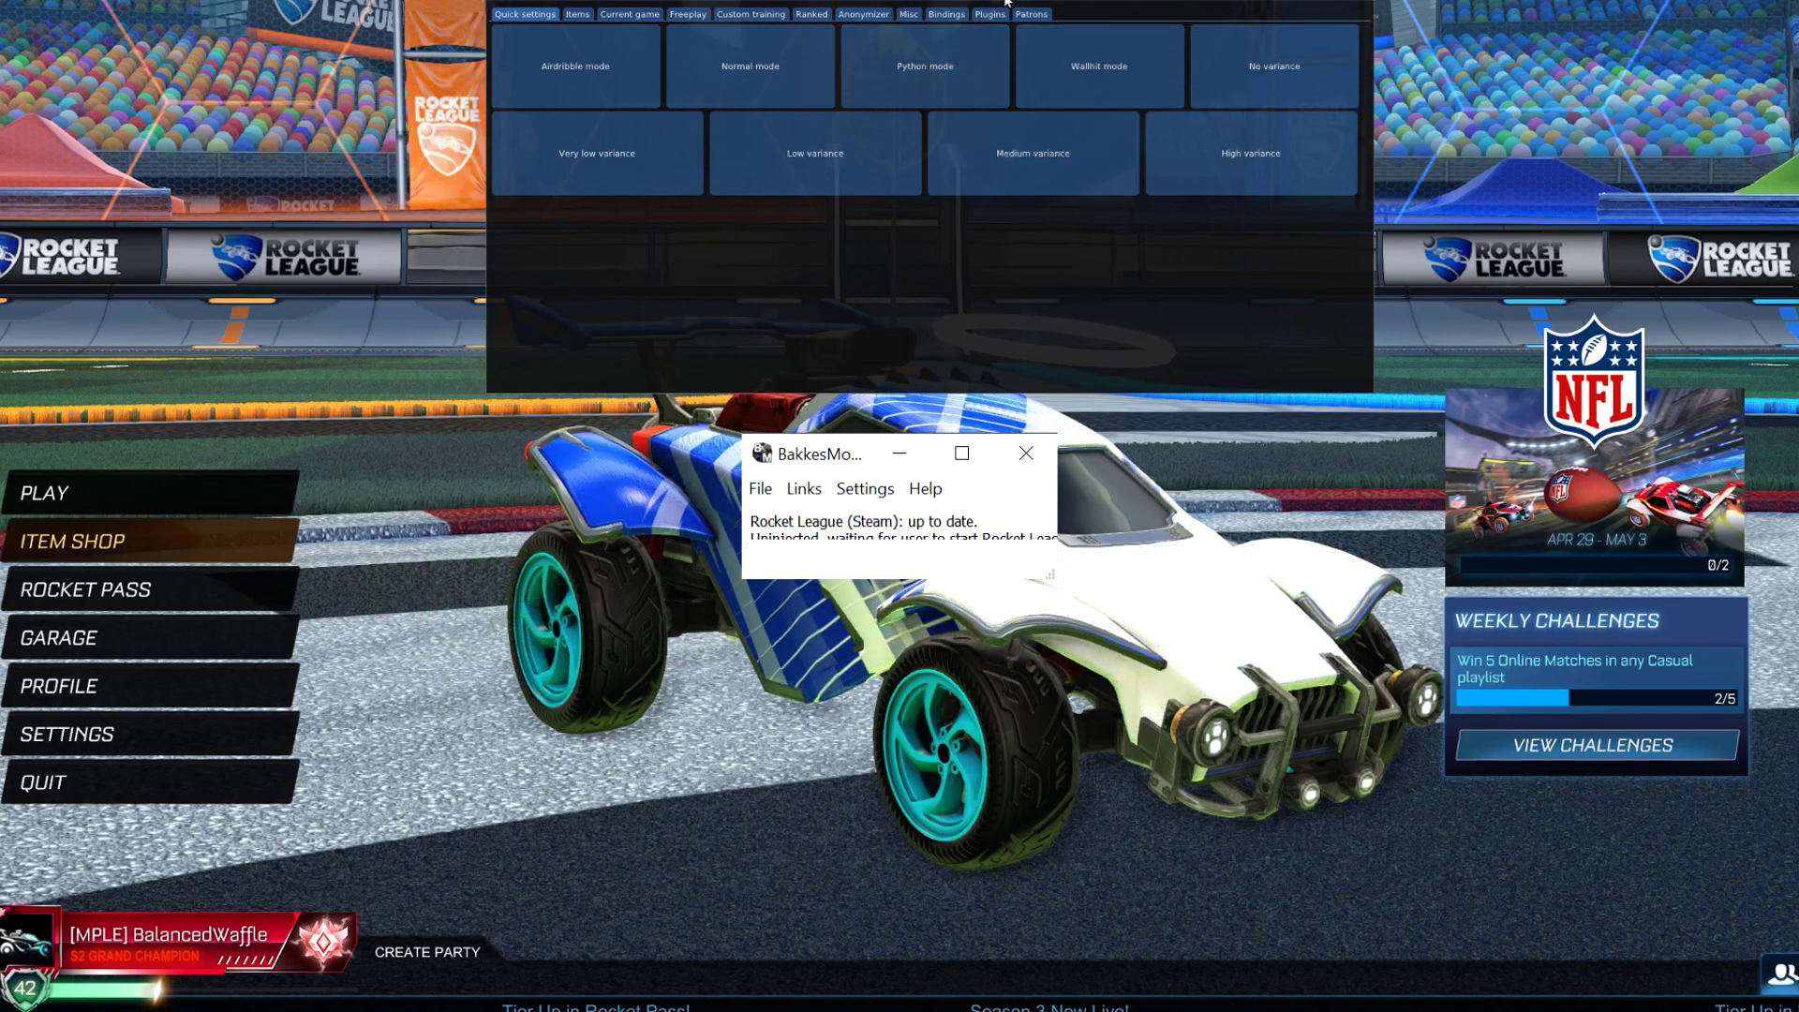
pyautogui.moveTo(974, 3); pyautogui.dragTo(1008, 206)
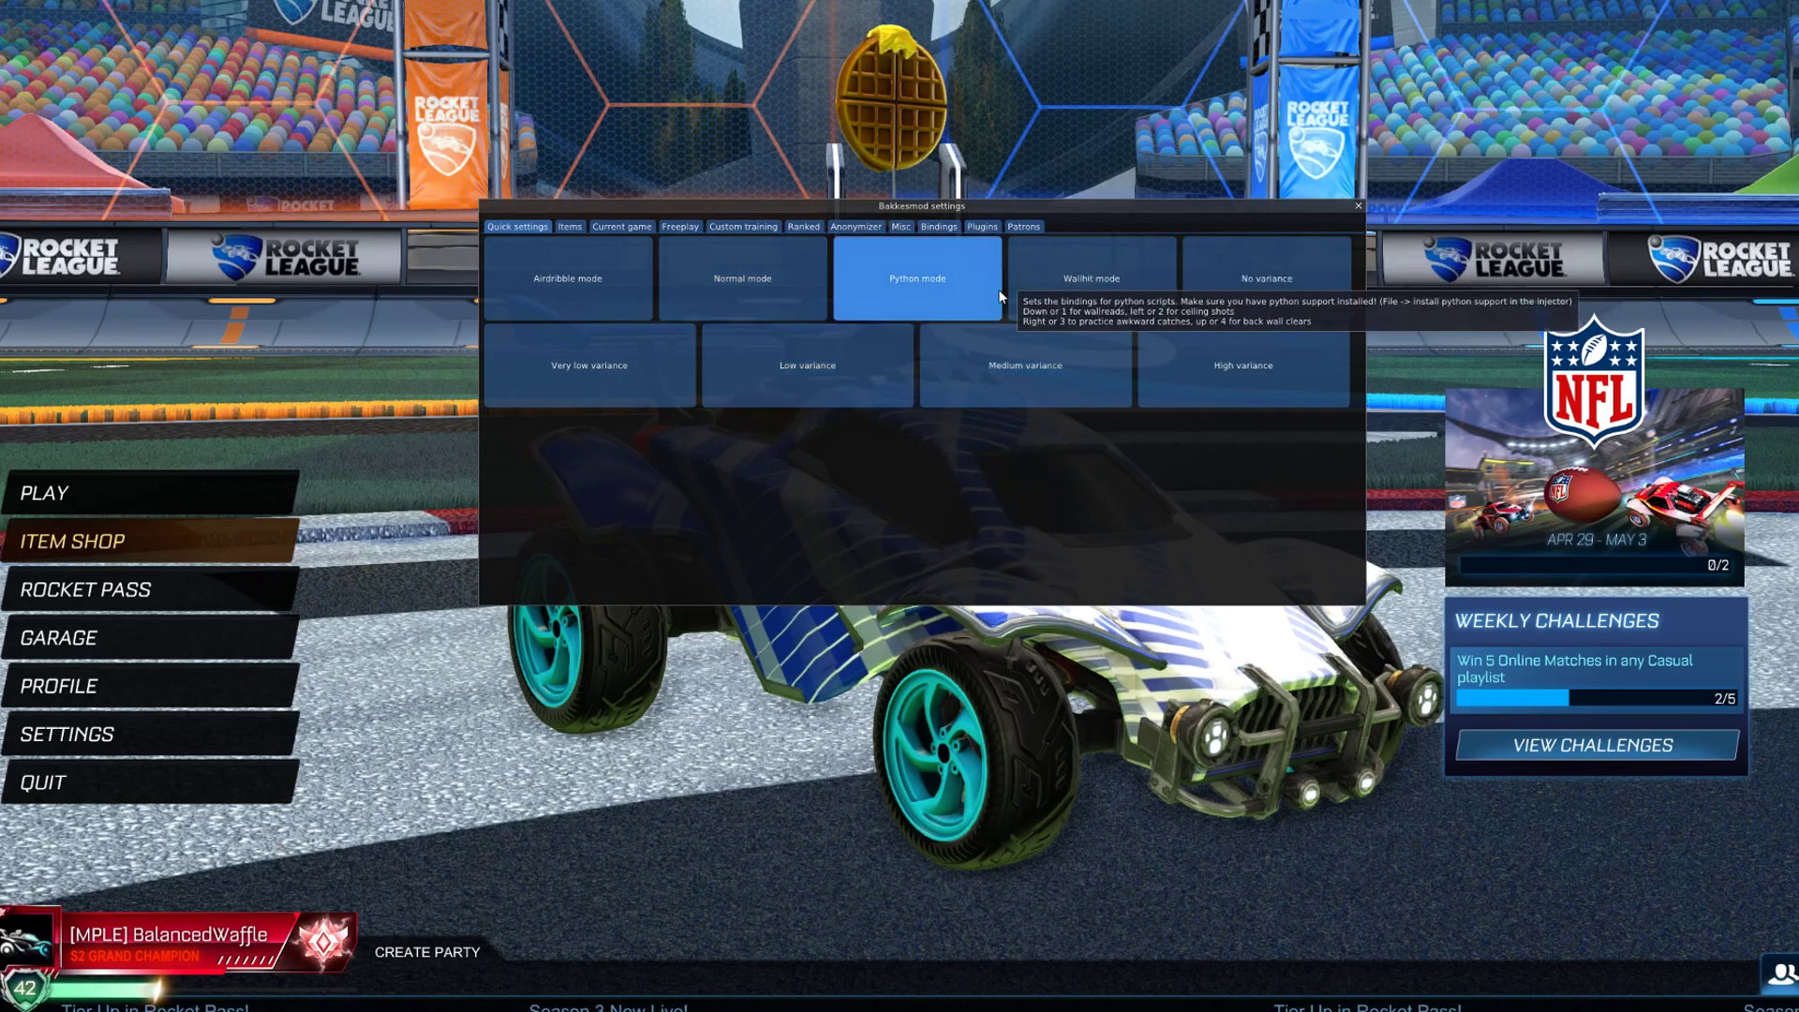
pyautogui.click(984, 230)
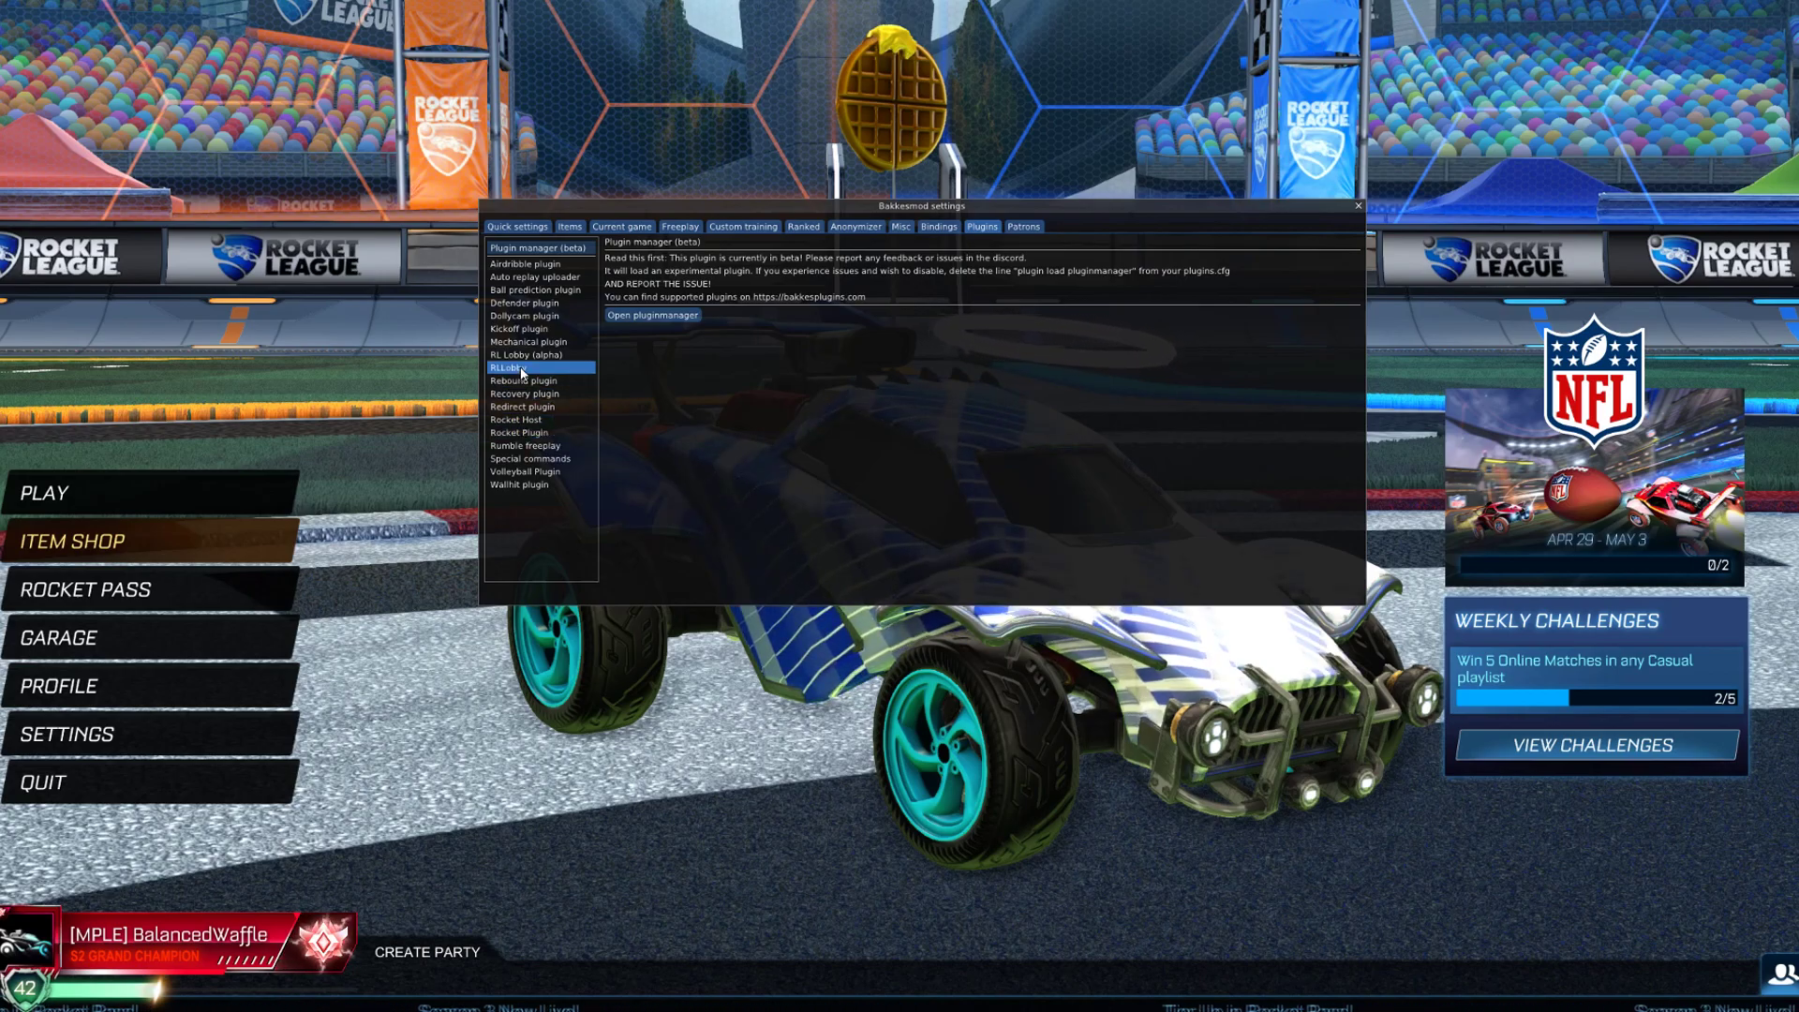
# Select Rocket Host in the plugin list and launch its hosting window
pyautogui.click(544, 420)
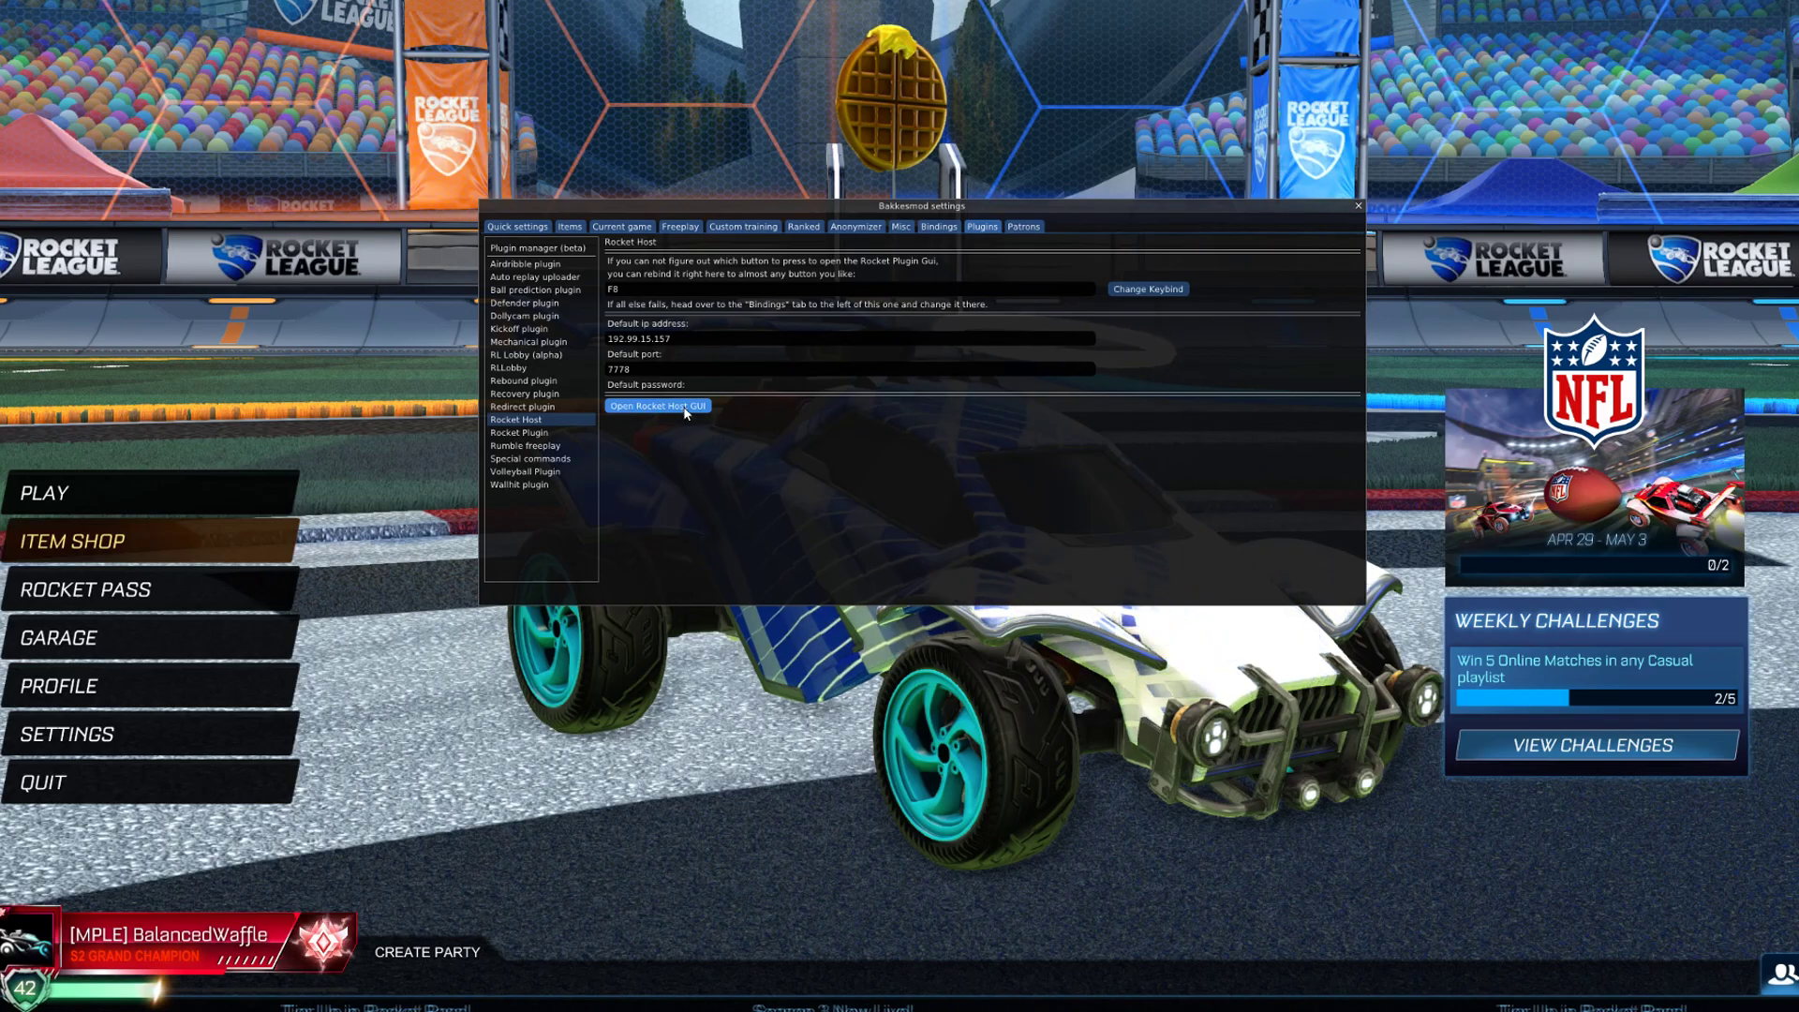
pyautogui.click(634, 409)
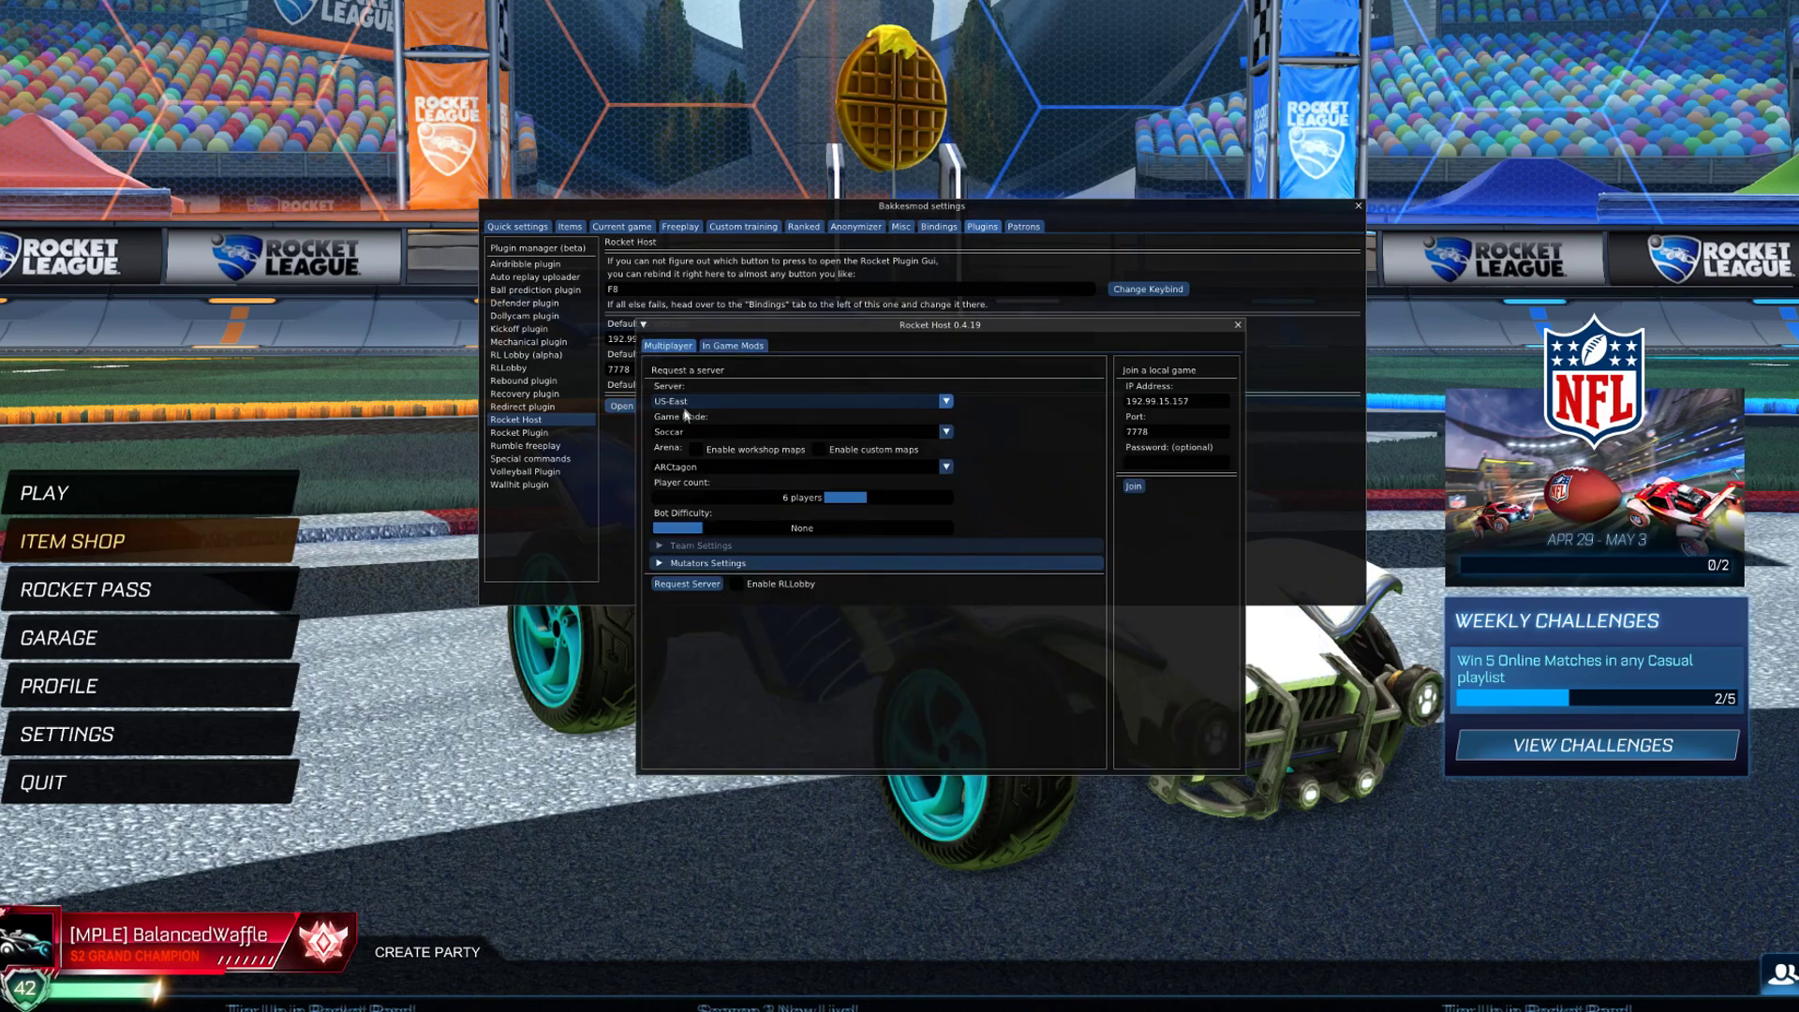
# Close the mod settings window and keep US-East as the server region
pyautogui.click(1358, 206)
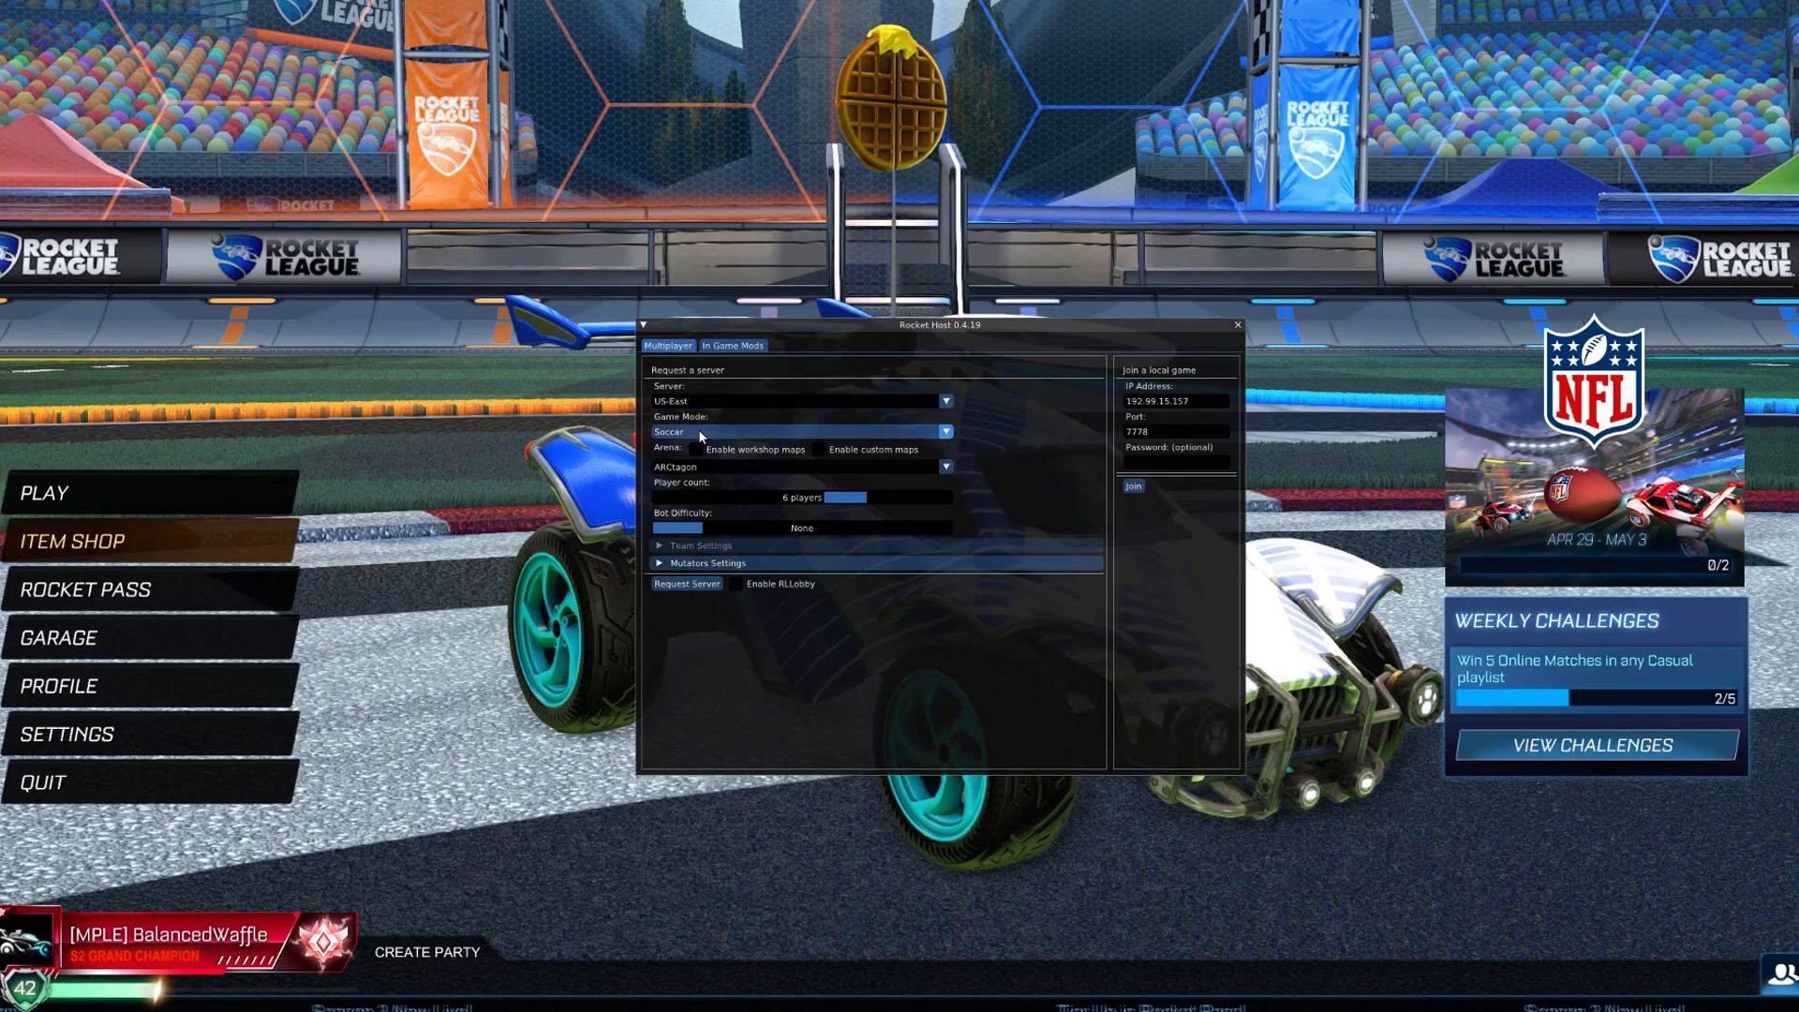
pyautogui.click(690, 403)
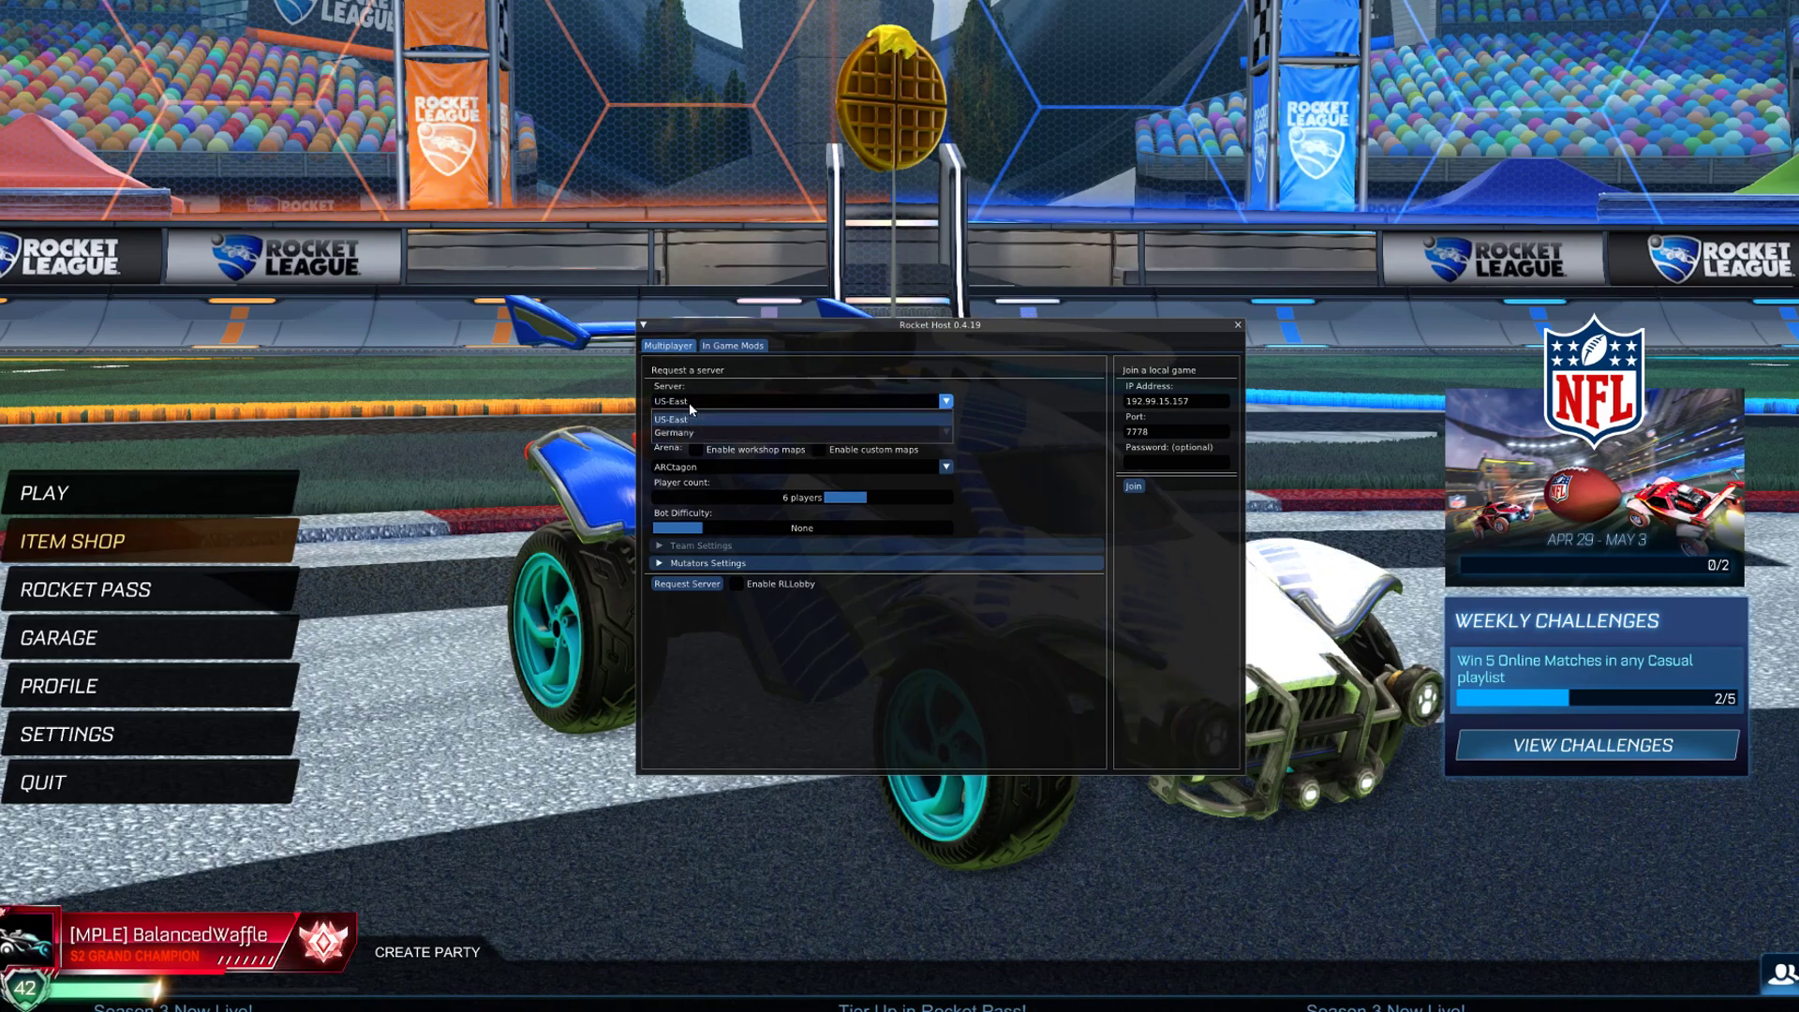
pyautogui.click(985, 420)
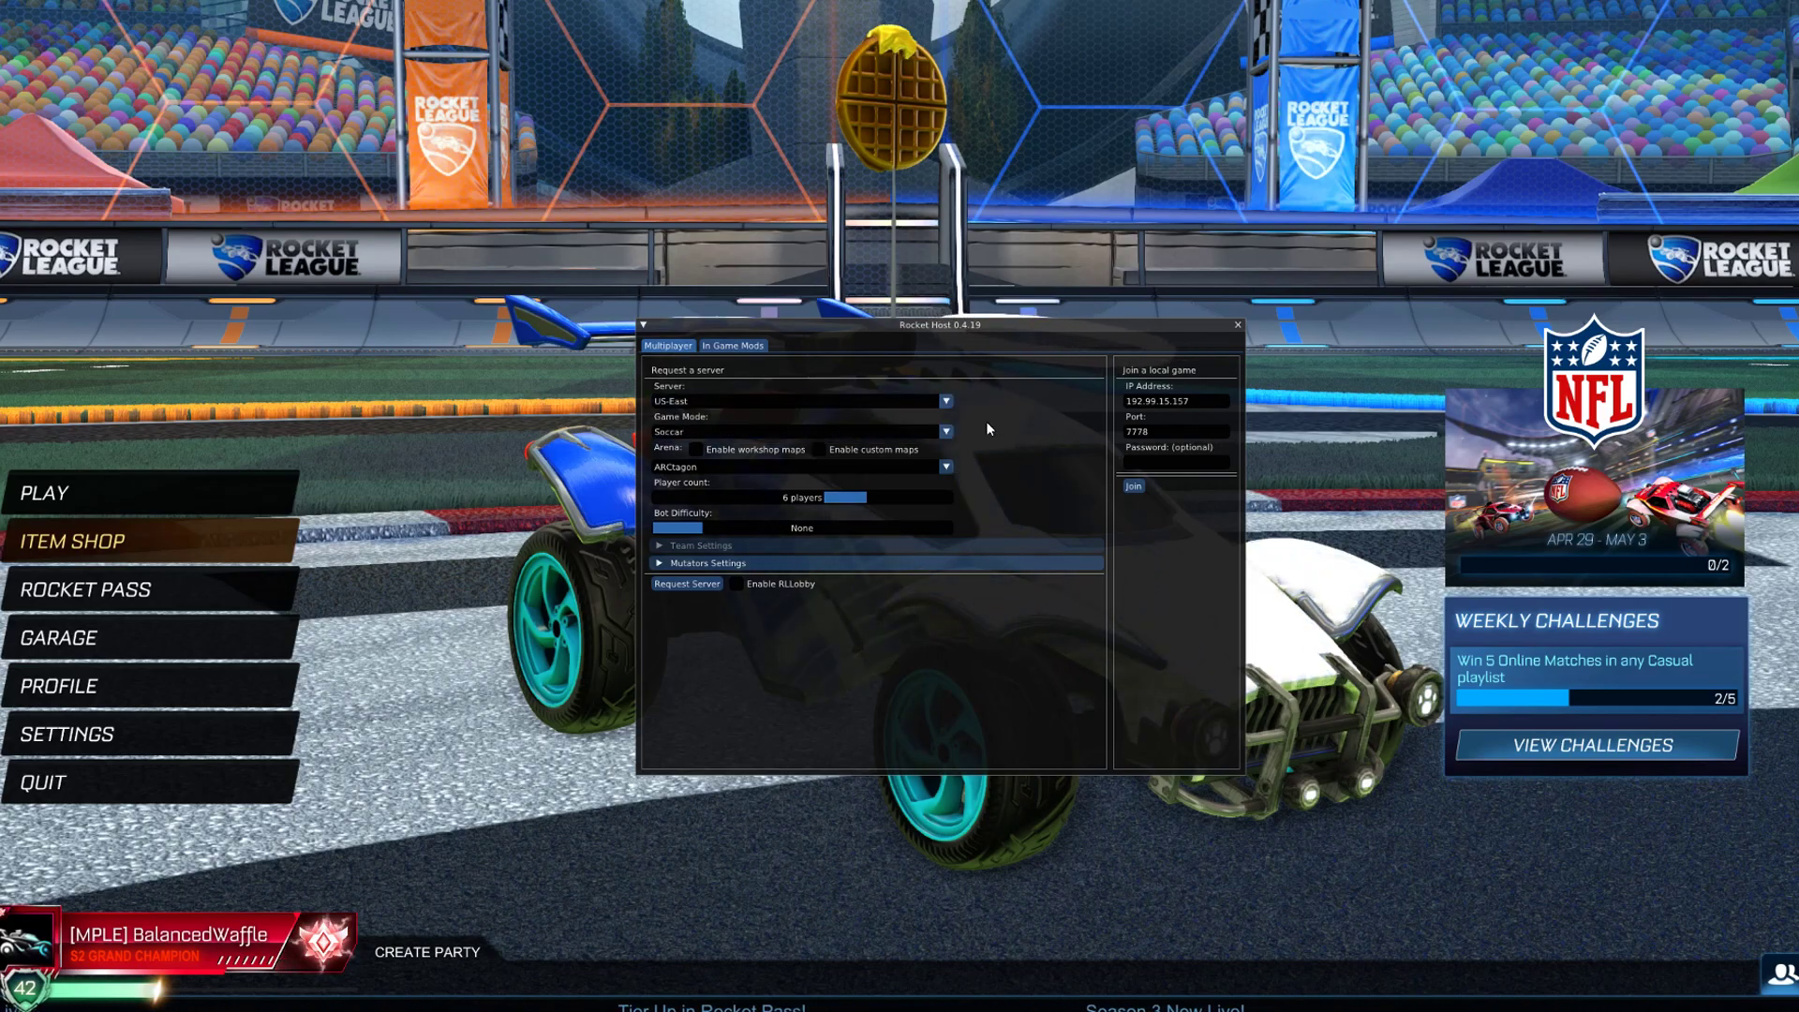
# Enable workshop maps, pick the 2oops arena, and expand the mutator settings
pyautogui.click(695, 449)
pyautogui.click(730, 467)
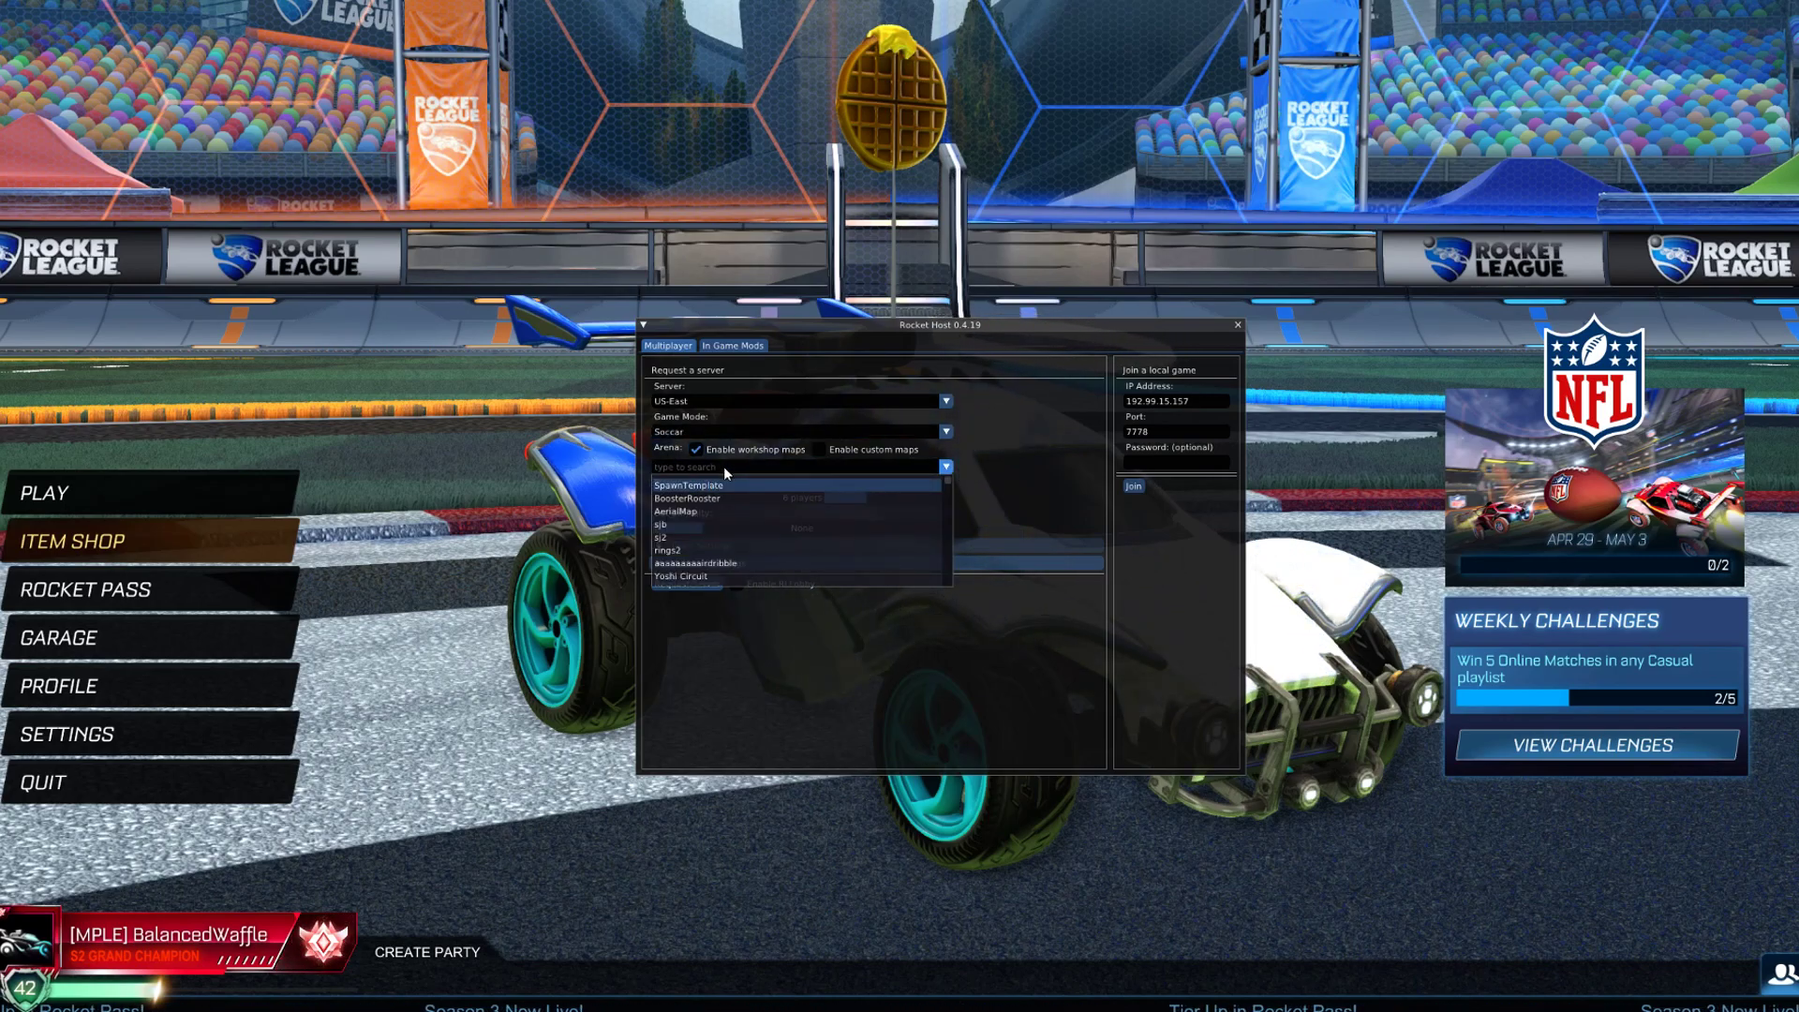
pyautogui.write('2')
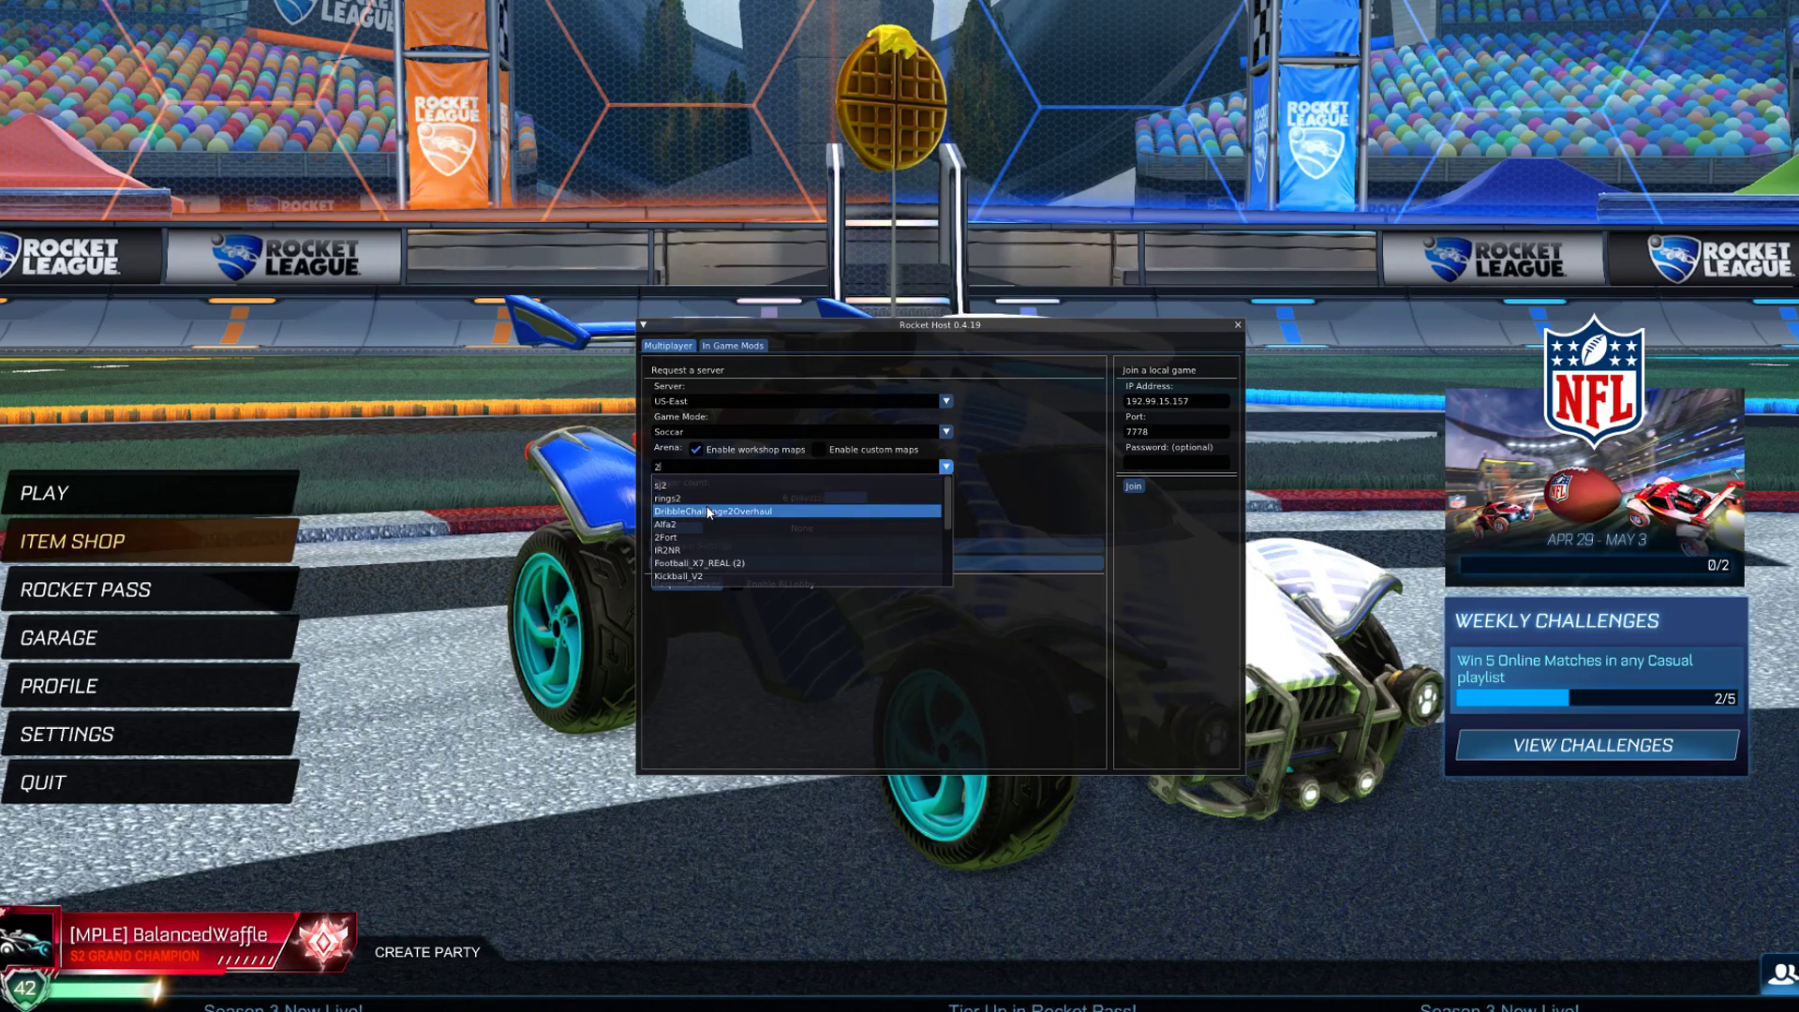
pyautogui.click(709, 512)
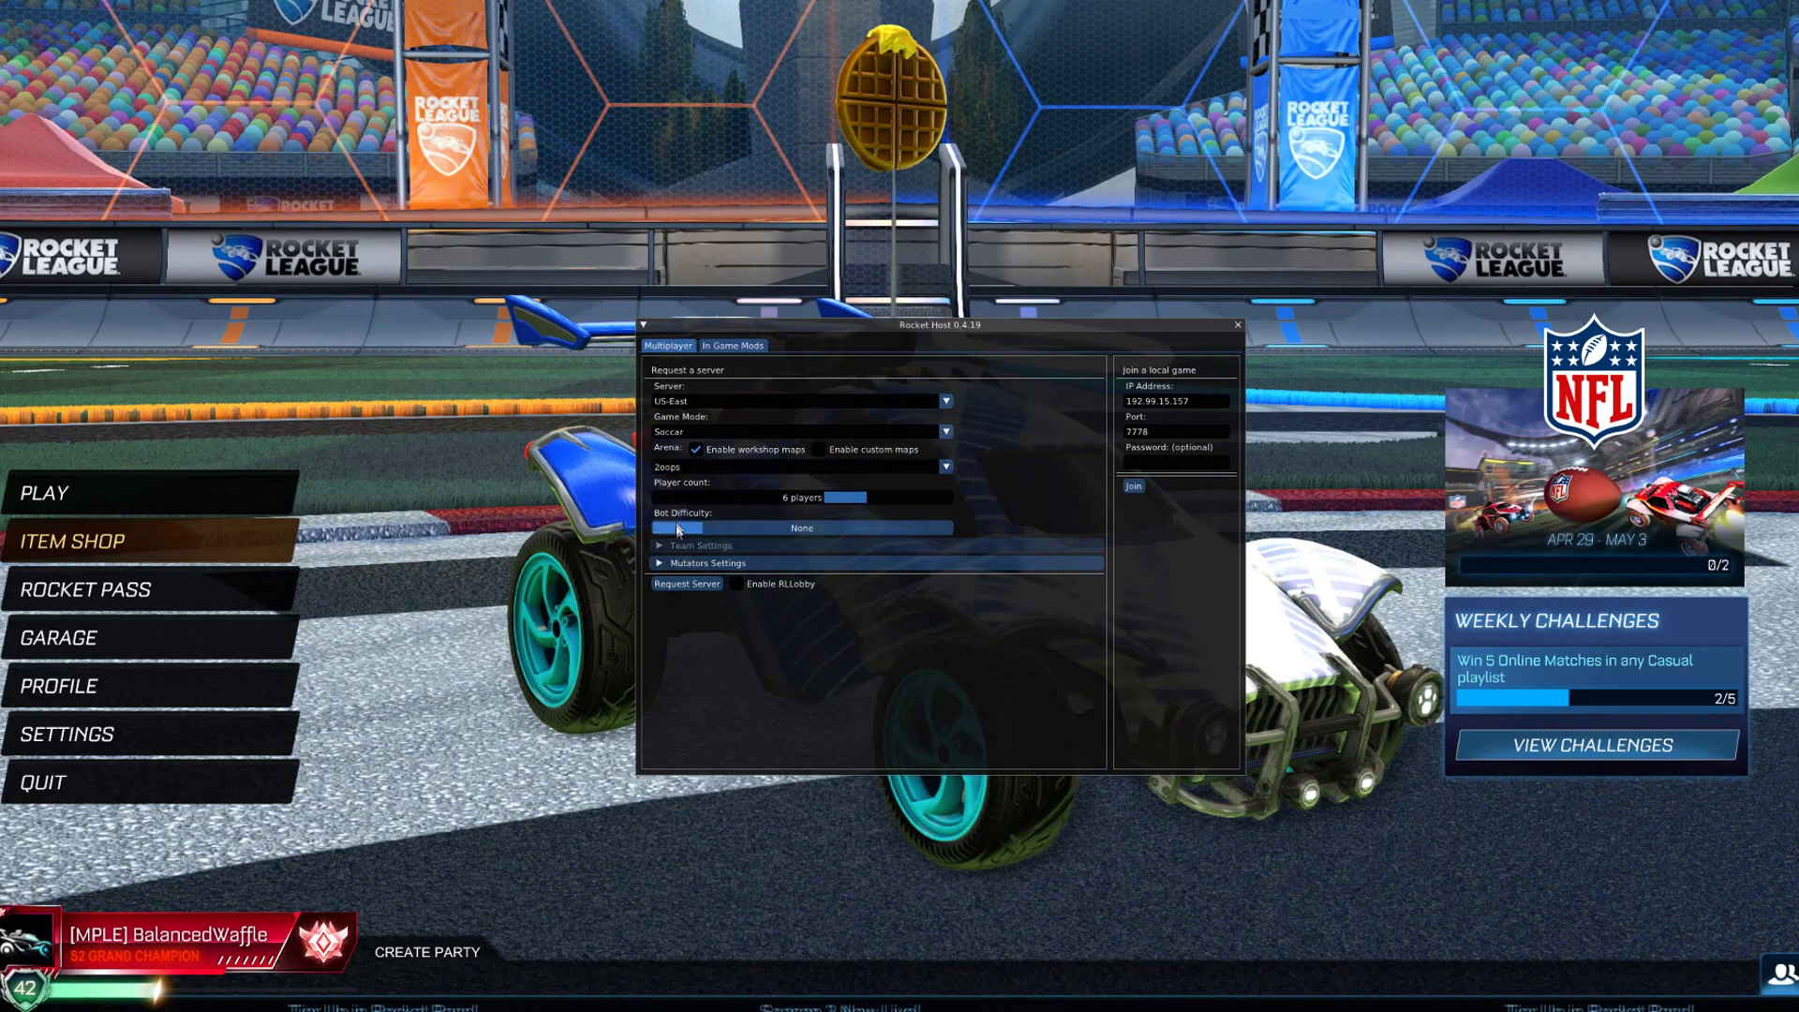
pyautogui.click(677, 564)
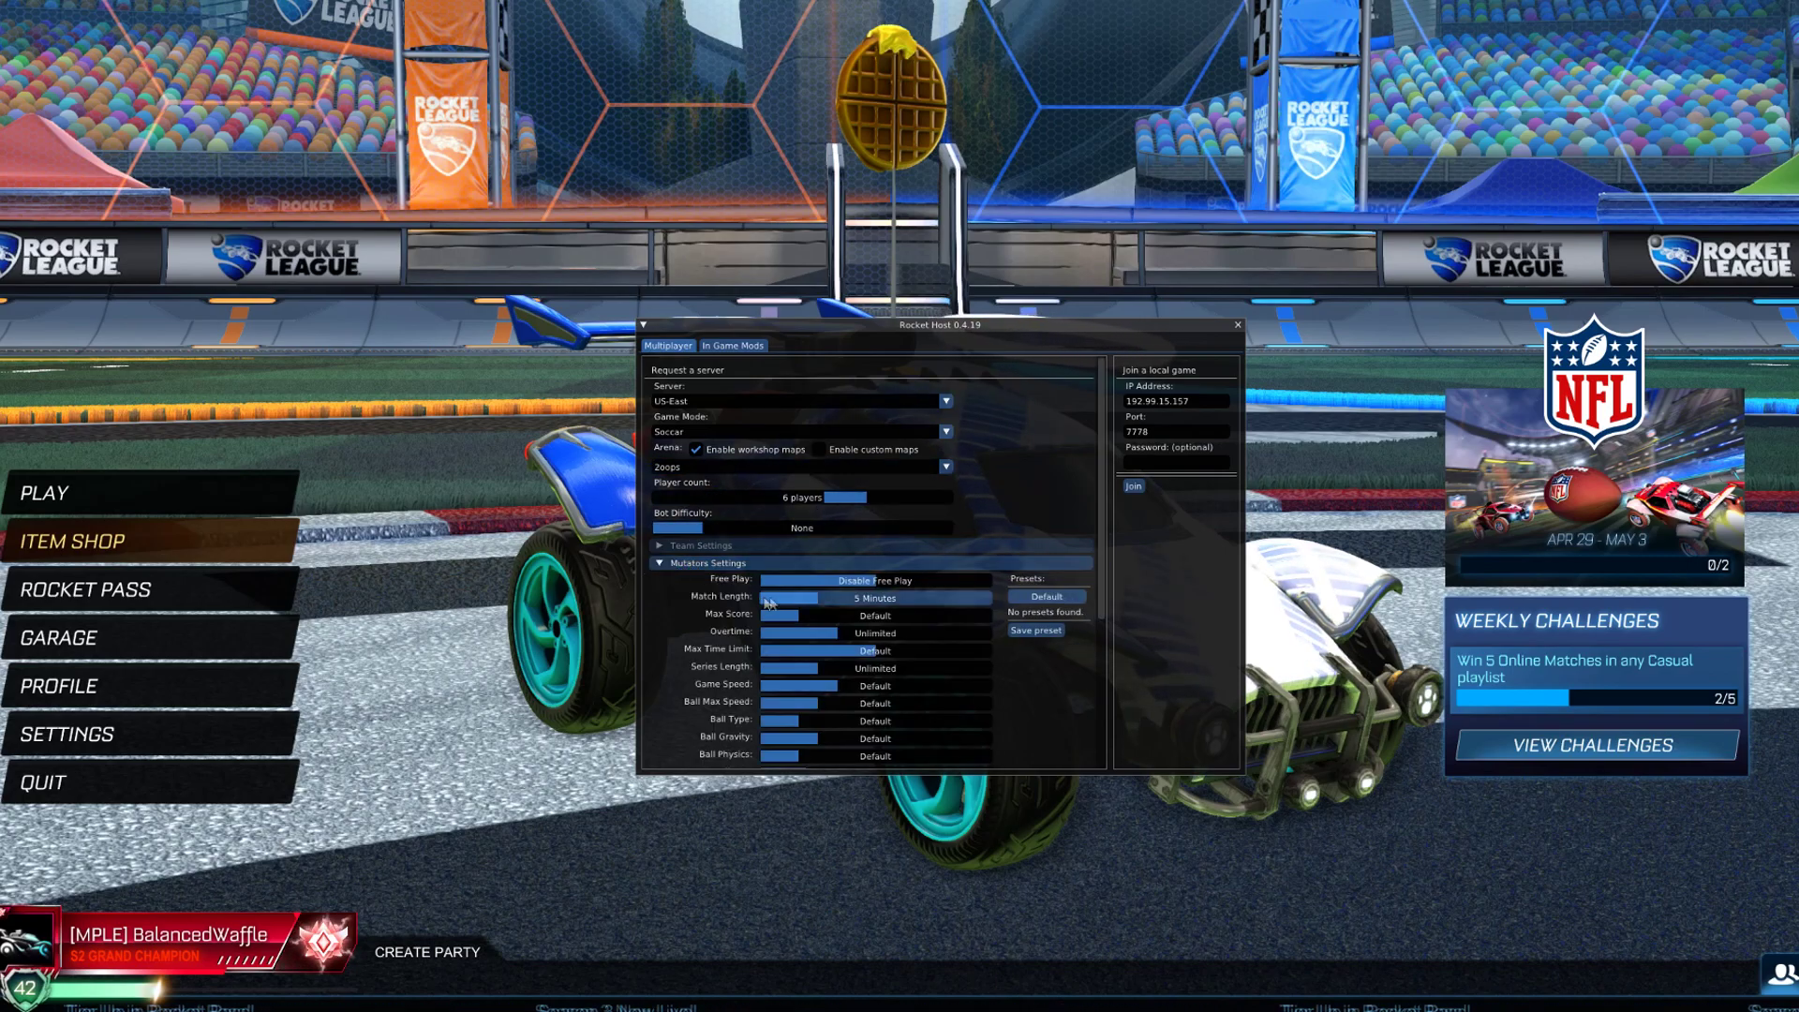
# Set Match Length and Boosts Amount to Unlimited and enable RLLobby listing
pyautogui.moveTo(849, 603); pyautogui.dragTo(980, 601)
pyautogui.scroll(-3, 780, 691)
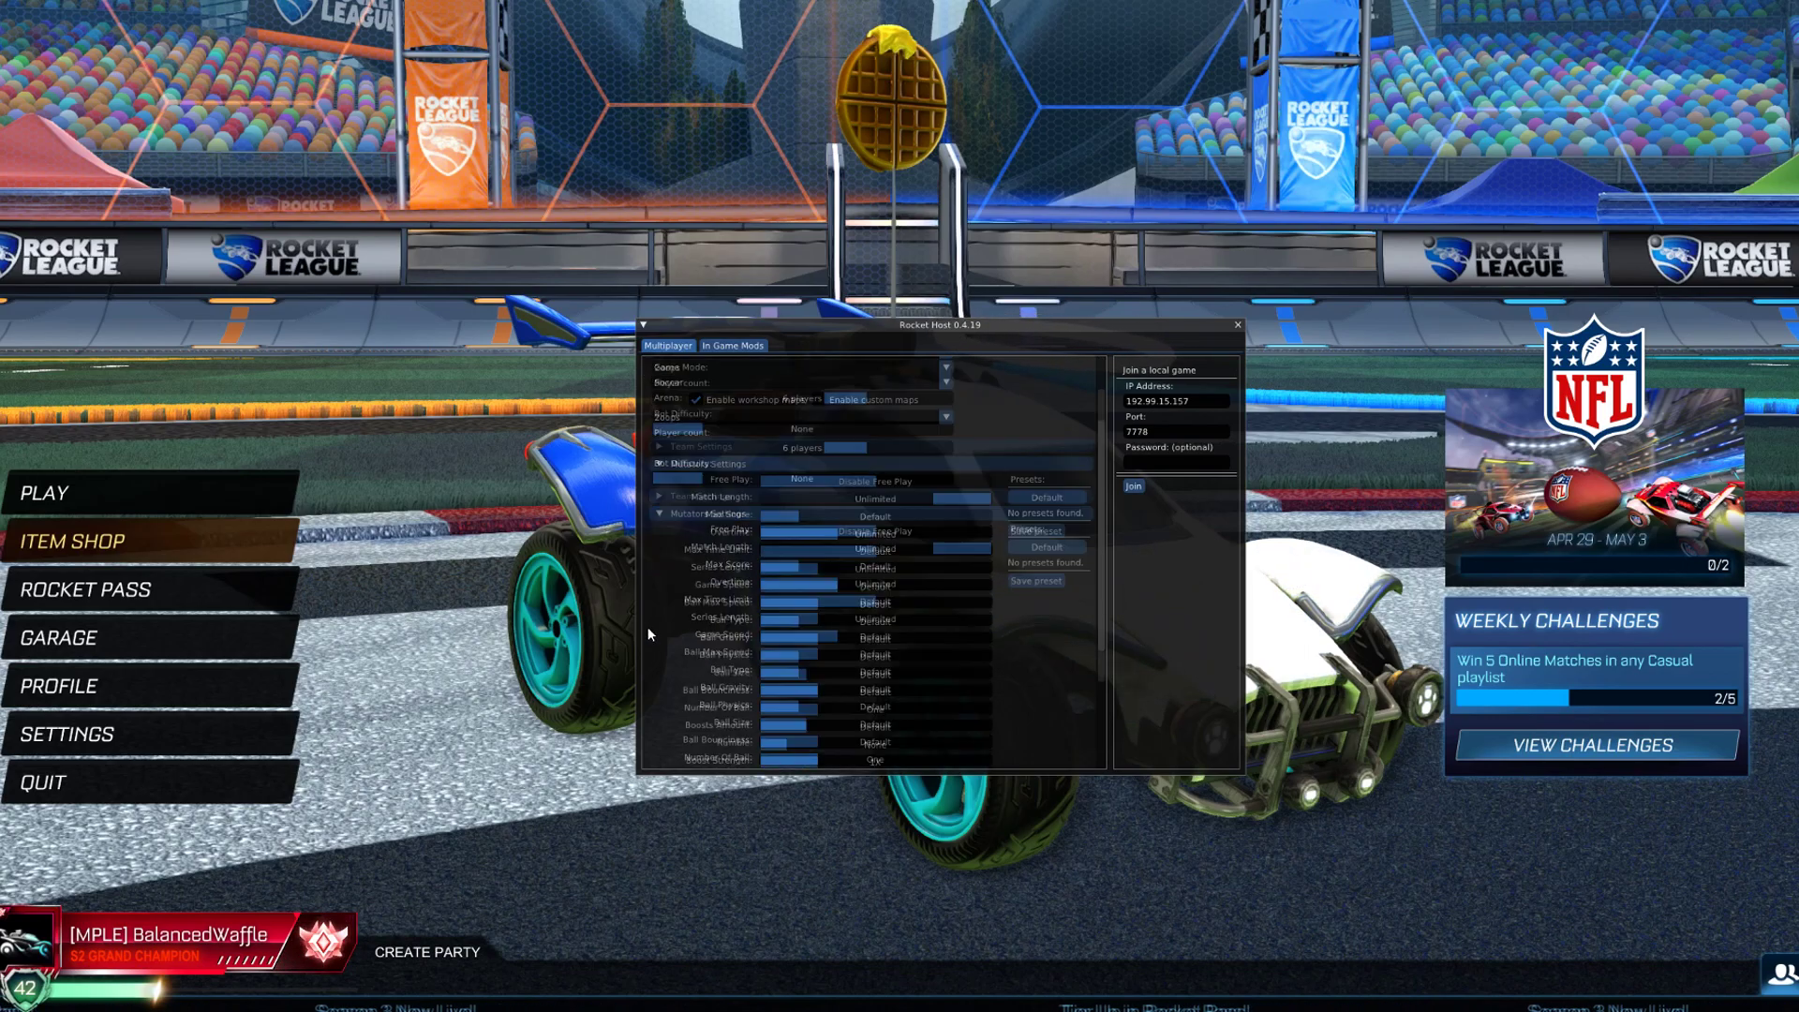
pyautogui.click(812, 680)
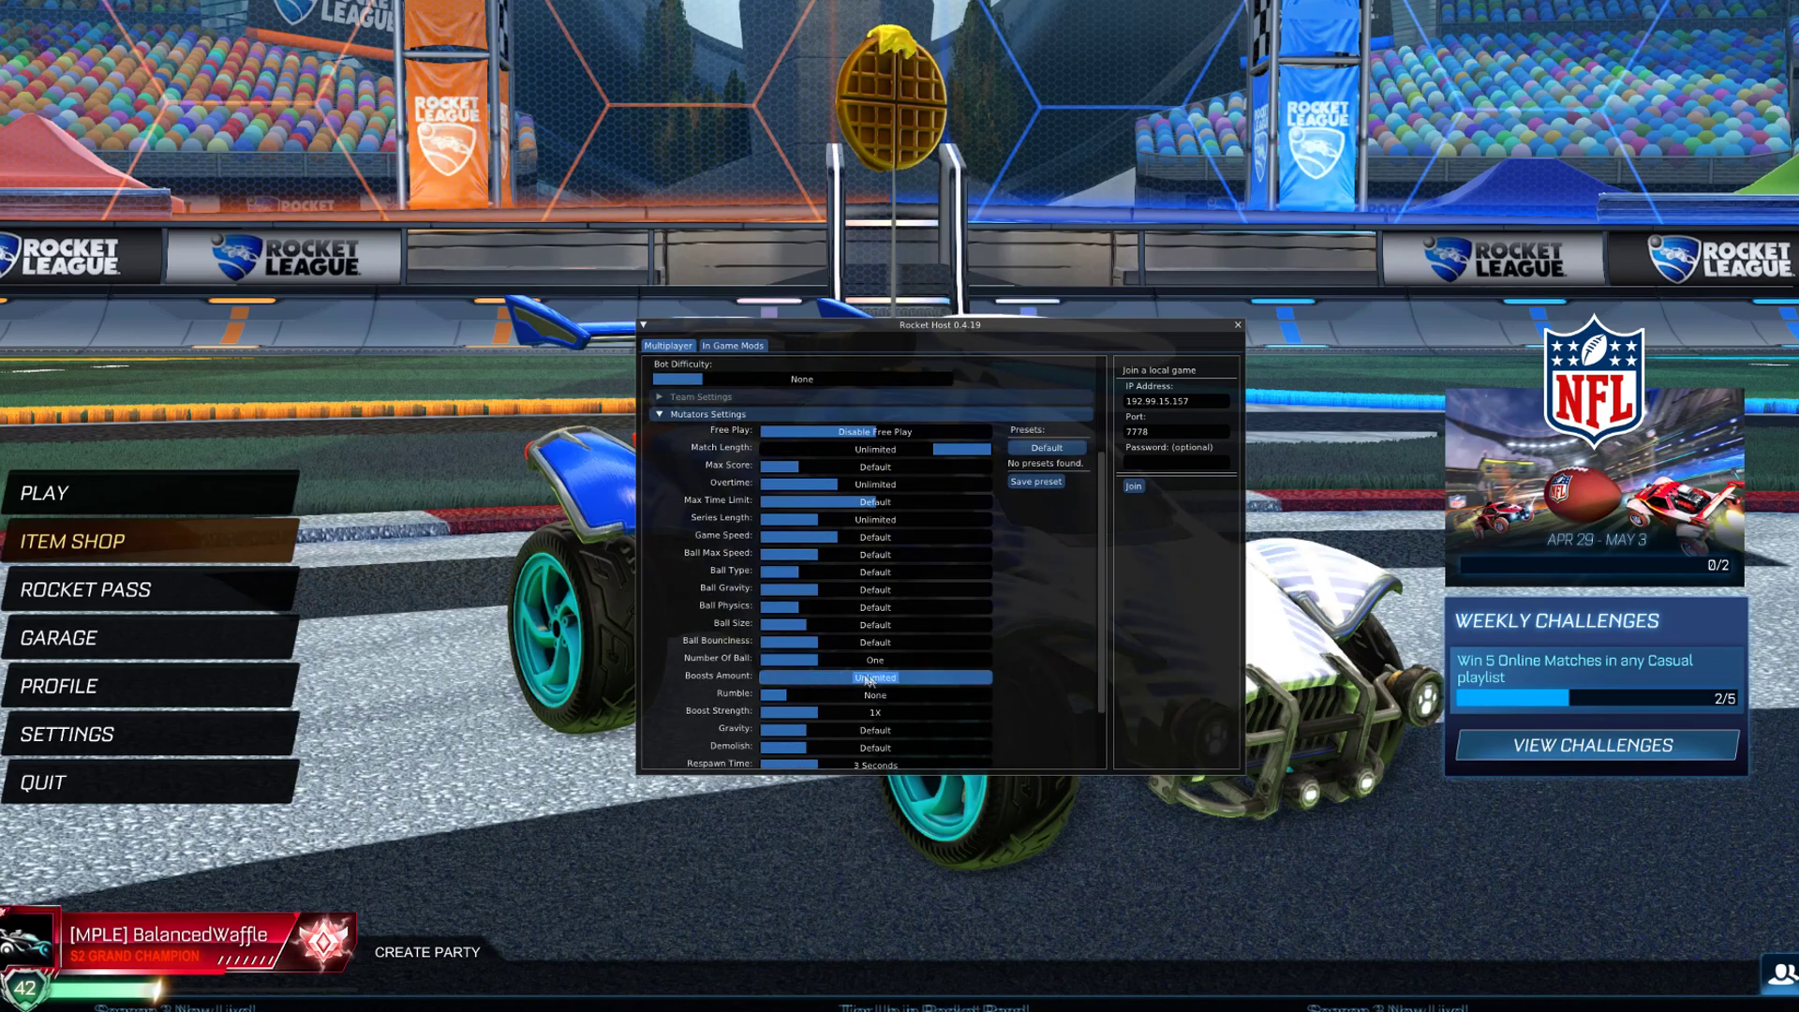
pyautogui.scroll(-2, 665, 650)
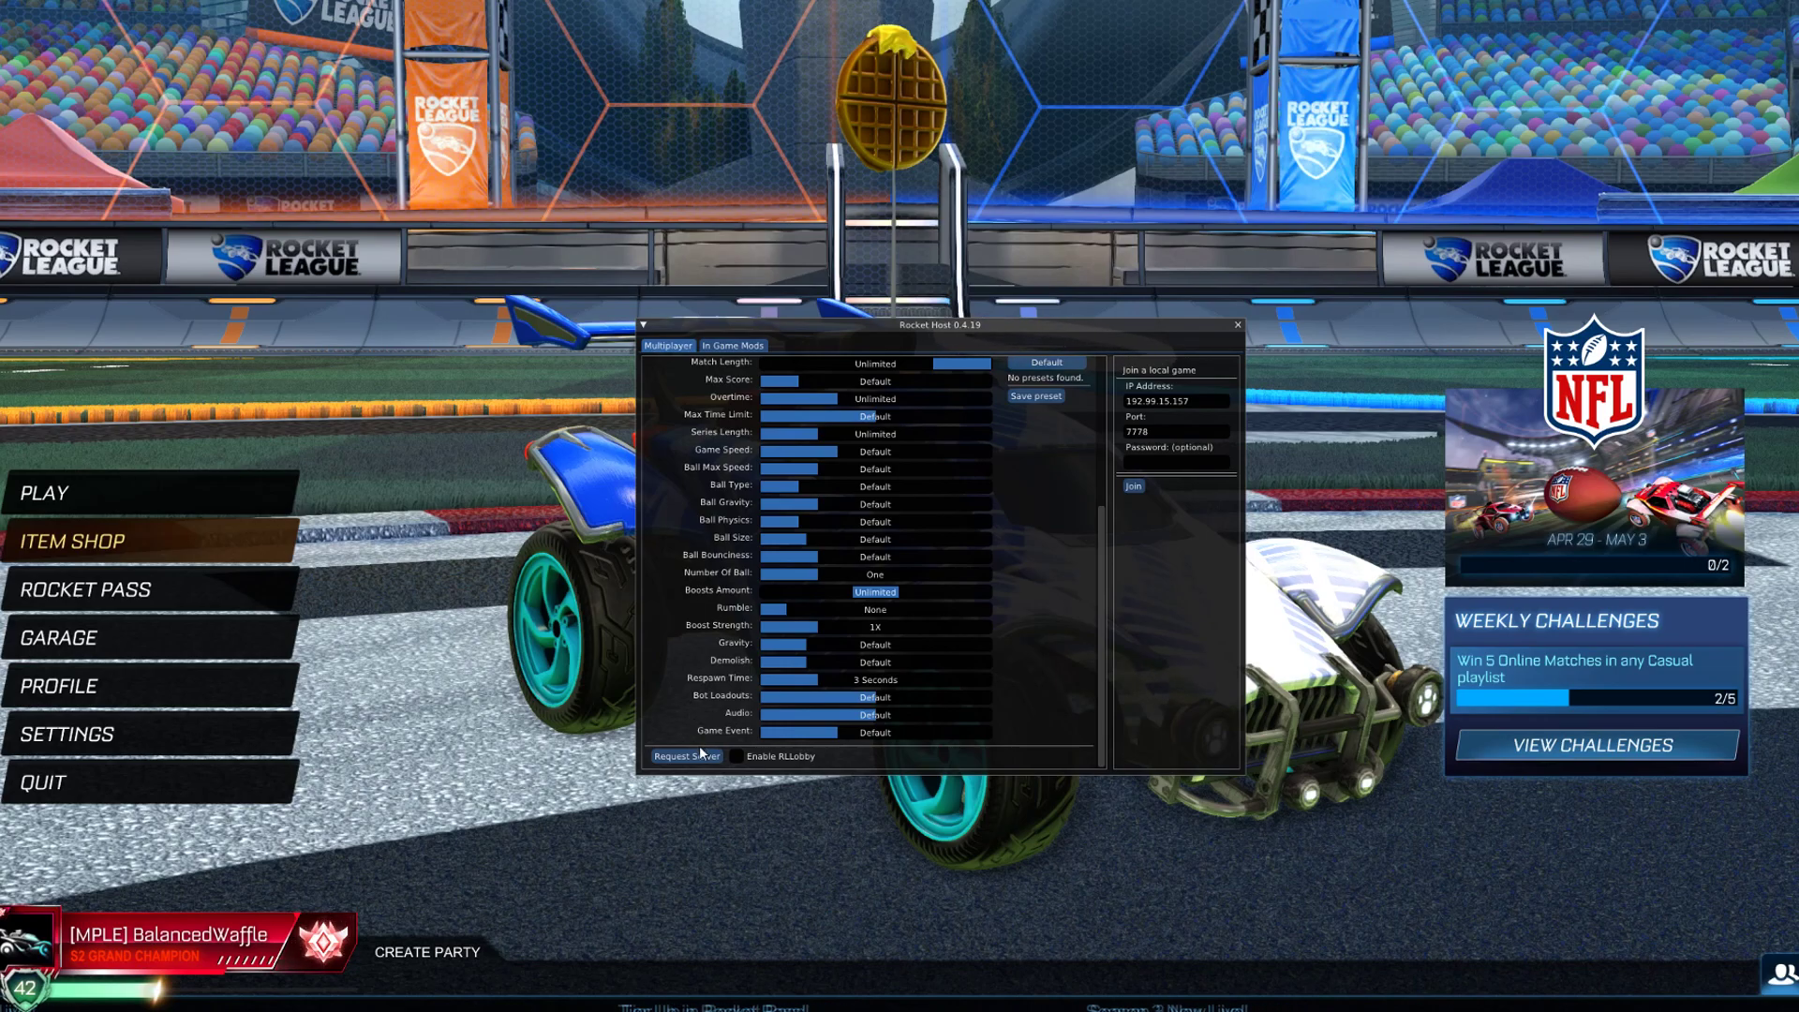
pyautogui.click(737, 756)
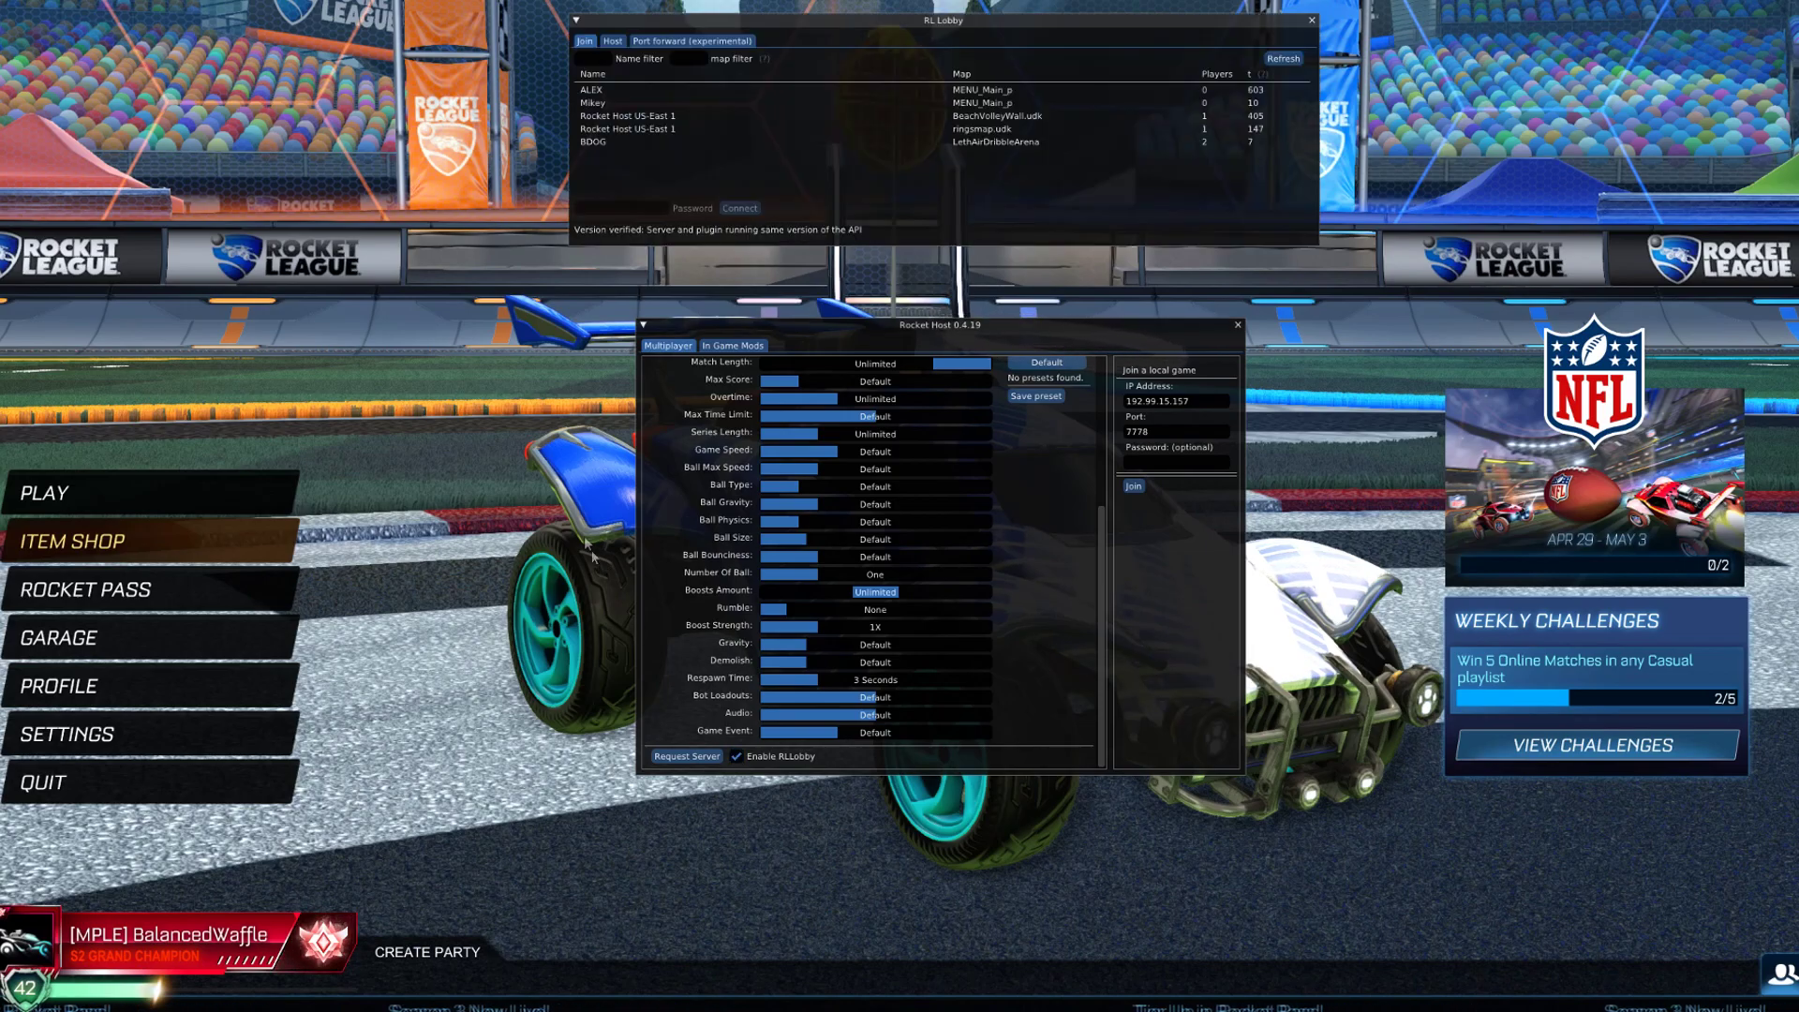
# Browse the RL Lobby server entries, then send the first Rocket Host server request
pyautogui.click(715, 102)
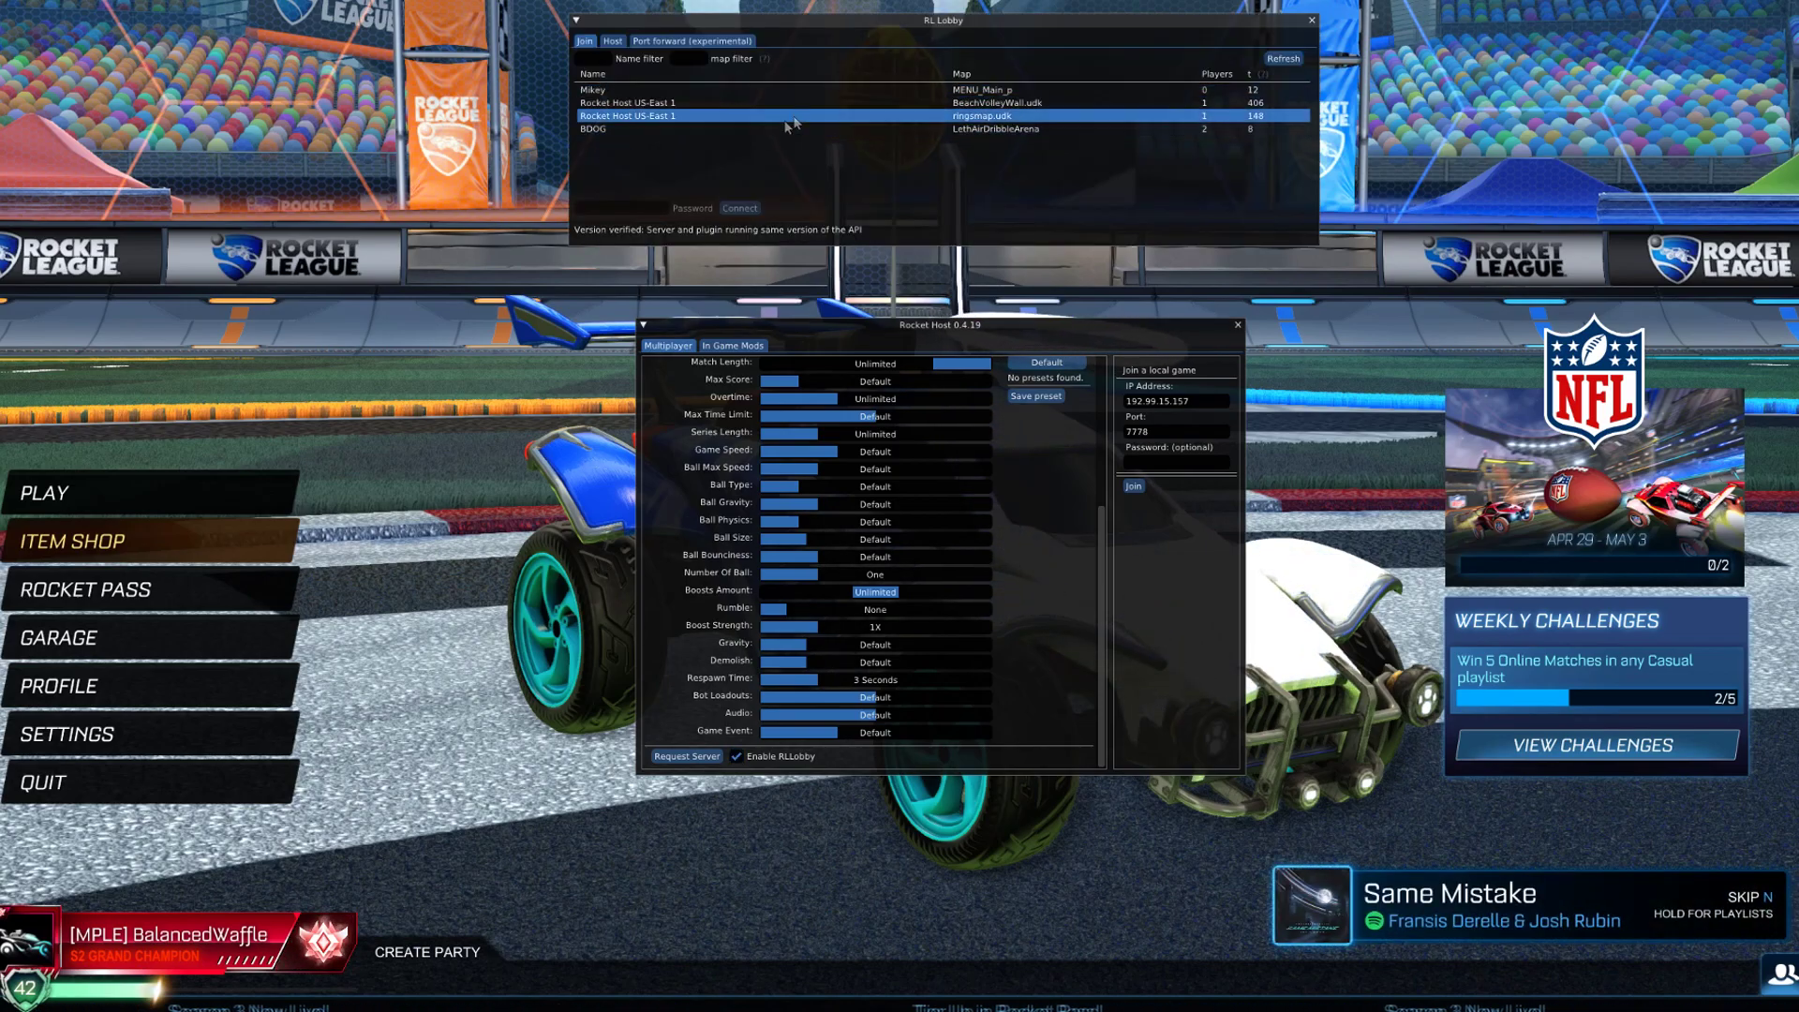
pyautogui.click(977, 130)
pyautogui.click(768, 103)
pyautogui.click(708, 116)
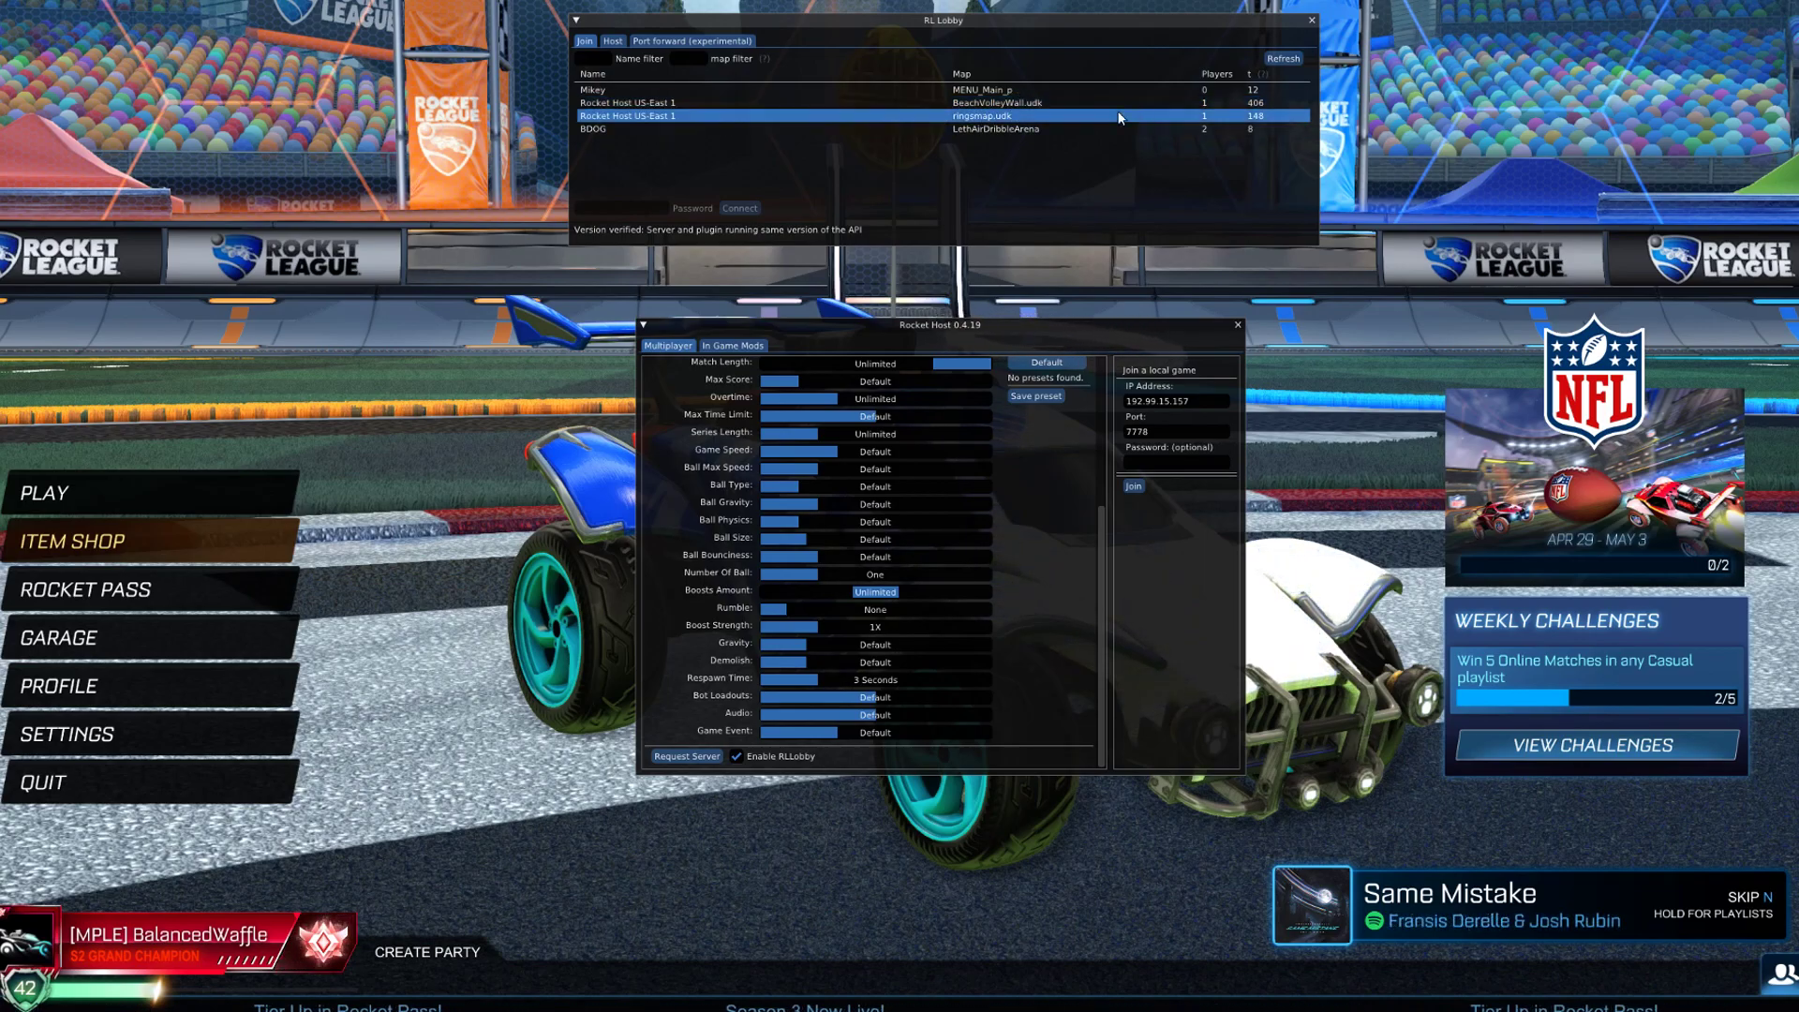
pyautogui.click(677, 115)
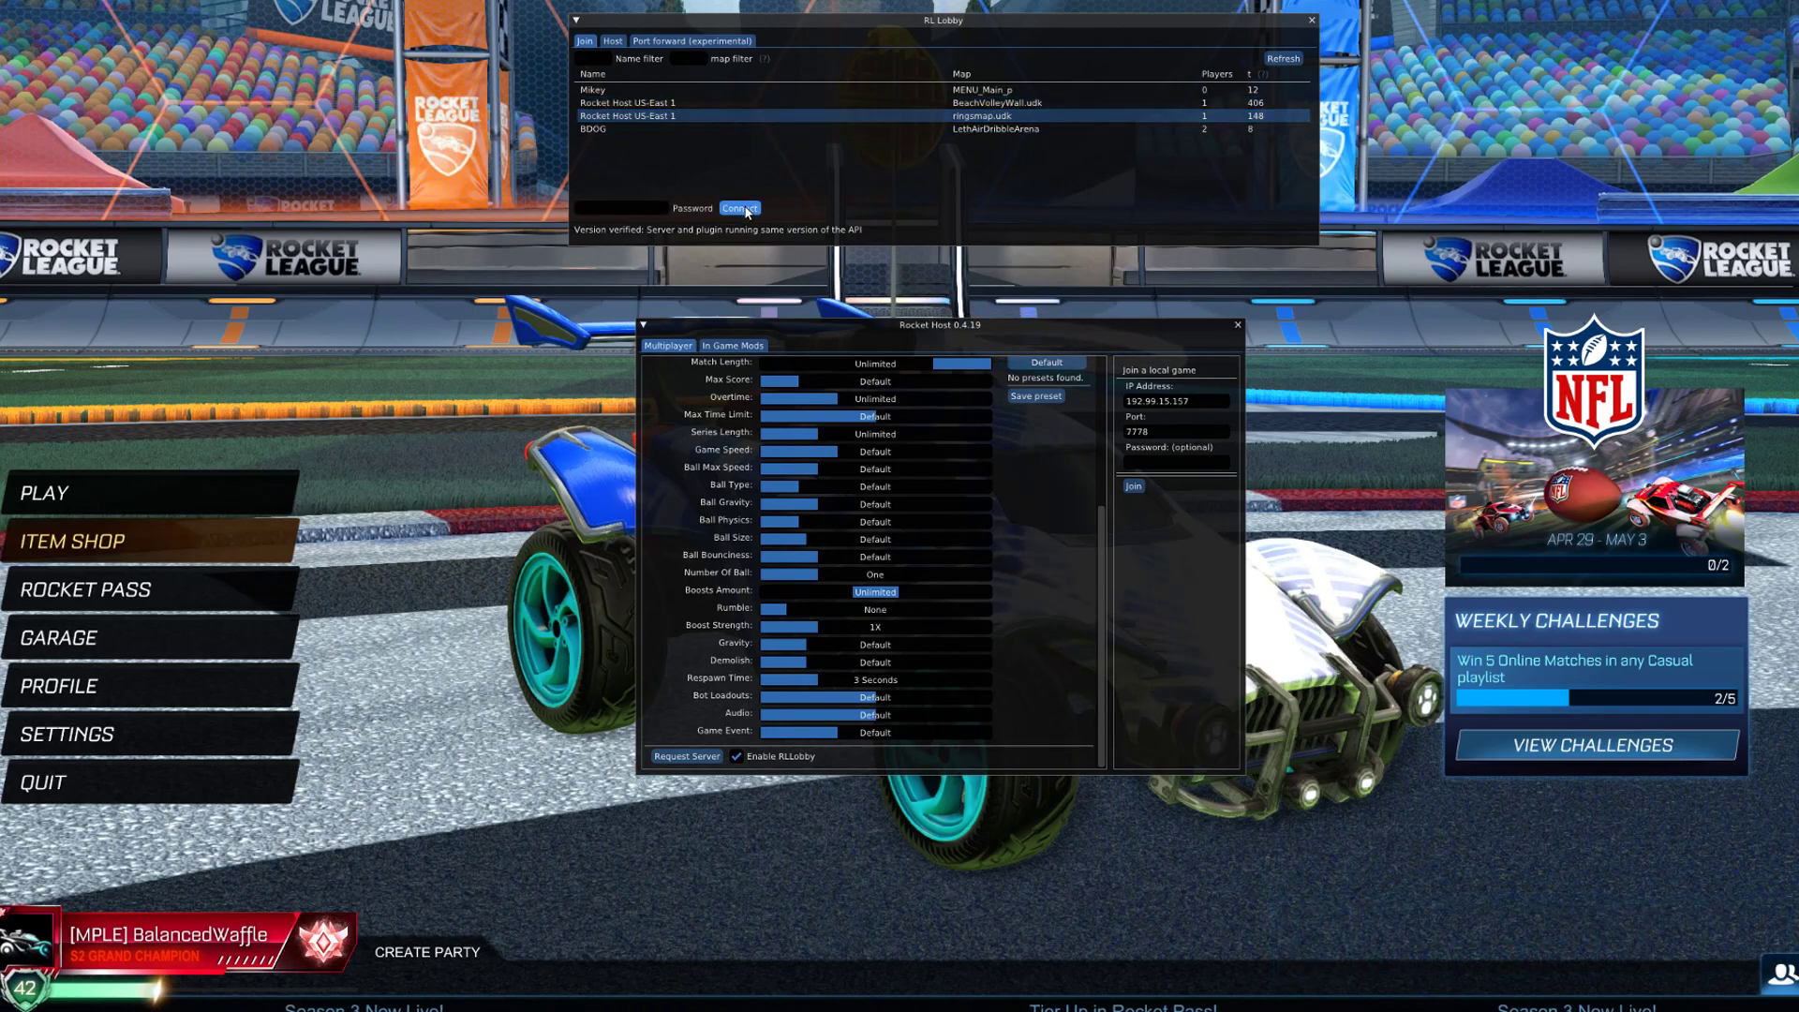
pyautogui.click(687, 757)
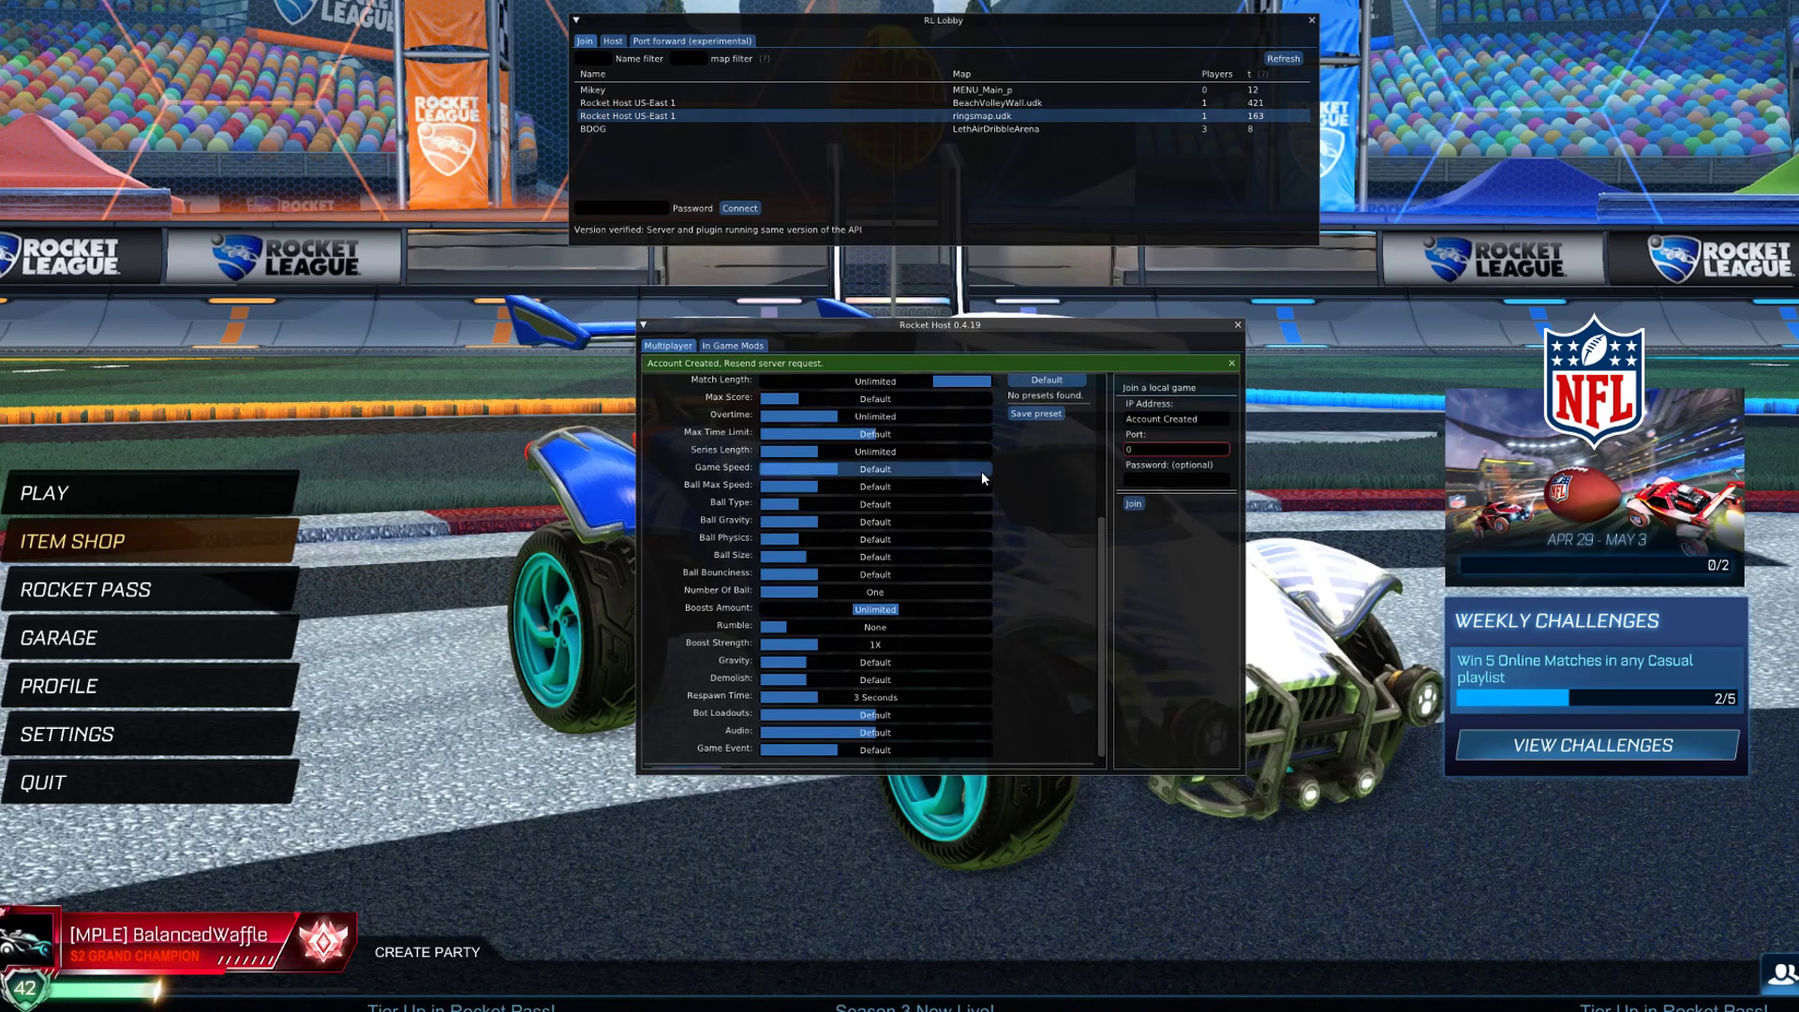
# Resend the Rocket Host server request and refresh the RL Lobby list
pyautogui.scroll(-1, 1040, 591)
pyautogui.click(687, 756)
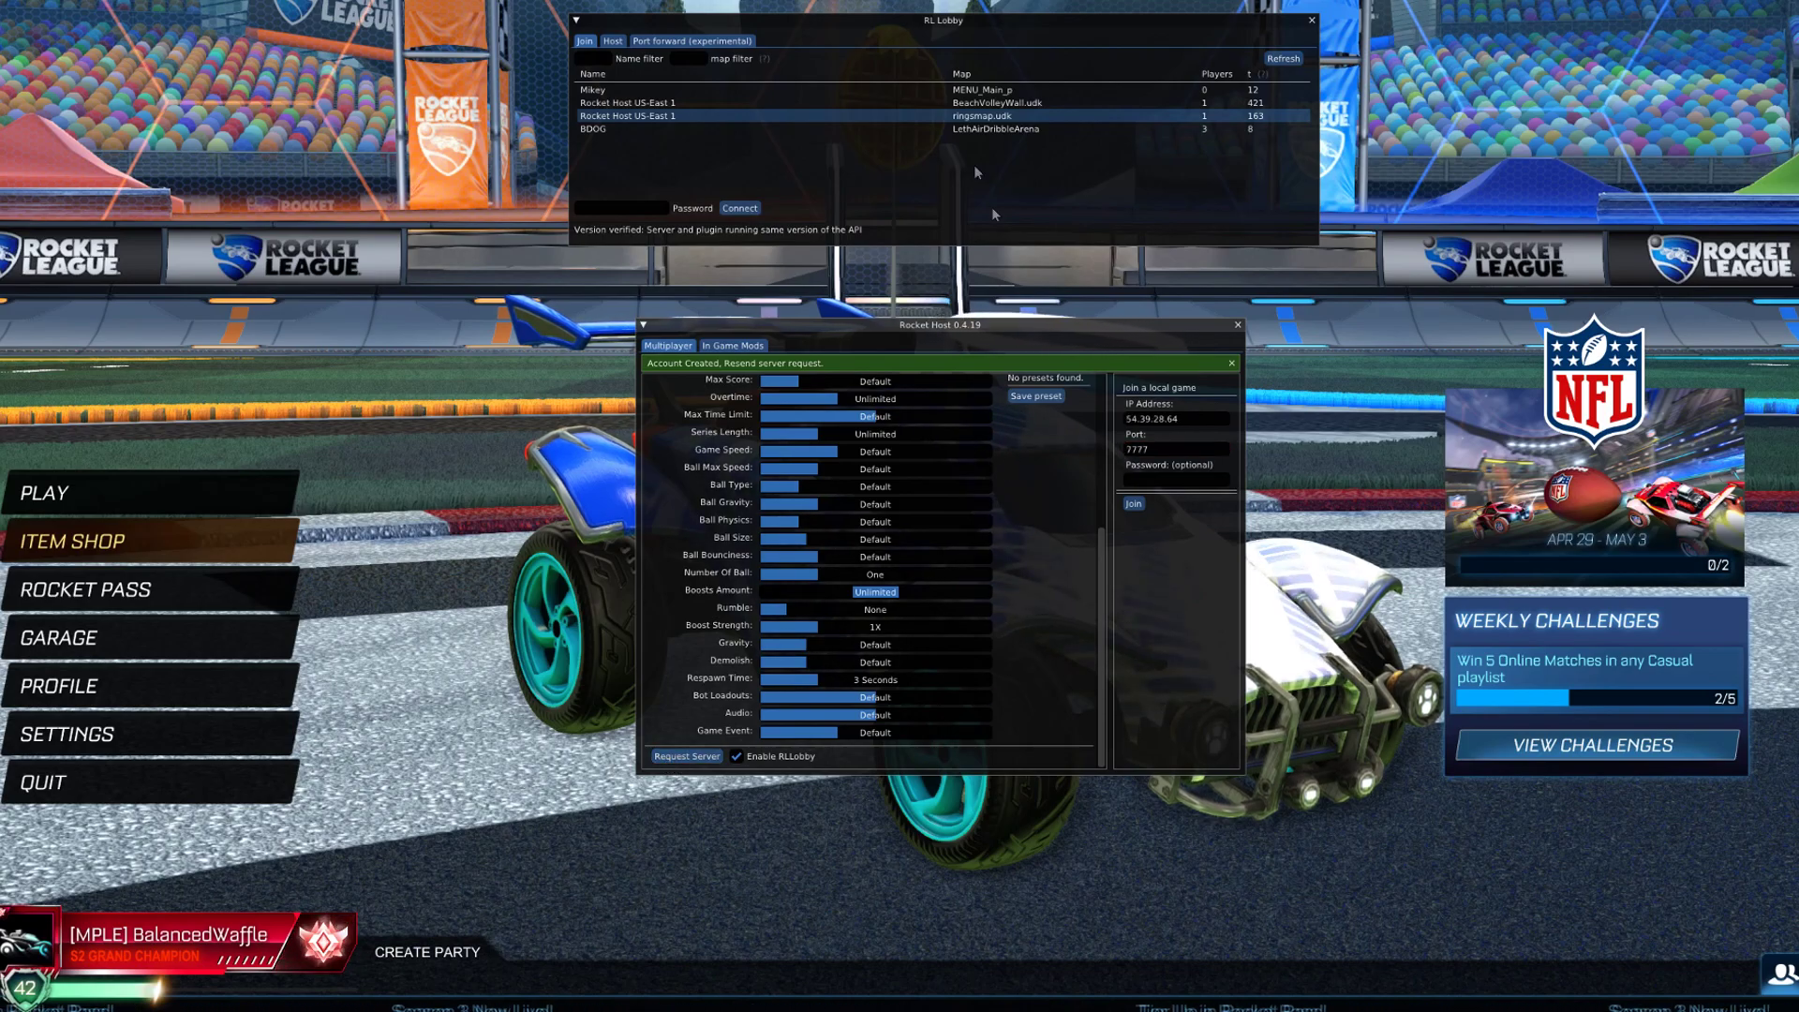
pyautogui.click(1284, 59)
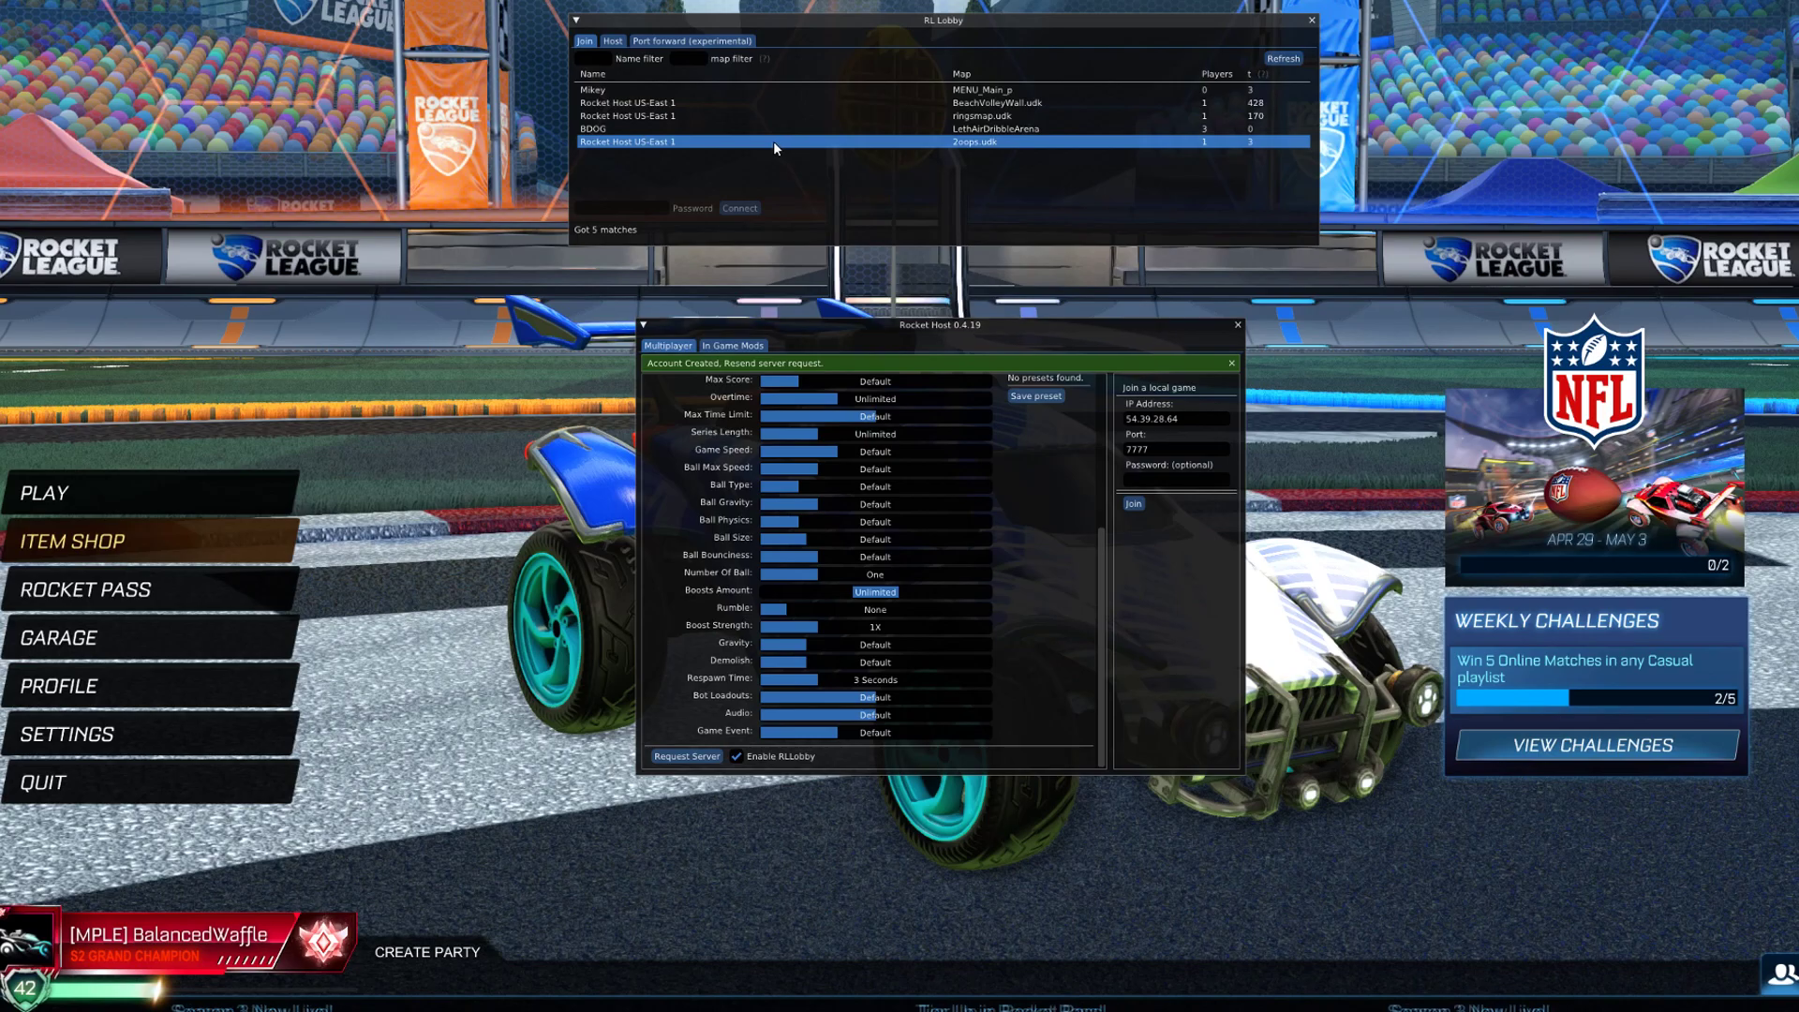
# Select the 2oops.udk server, check its IP address, and connect to it
pyautogui.click(991, 145)
pyautogui.doubleClick(992, 145)
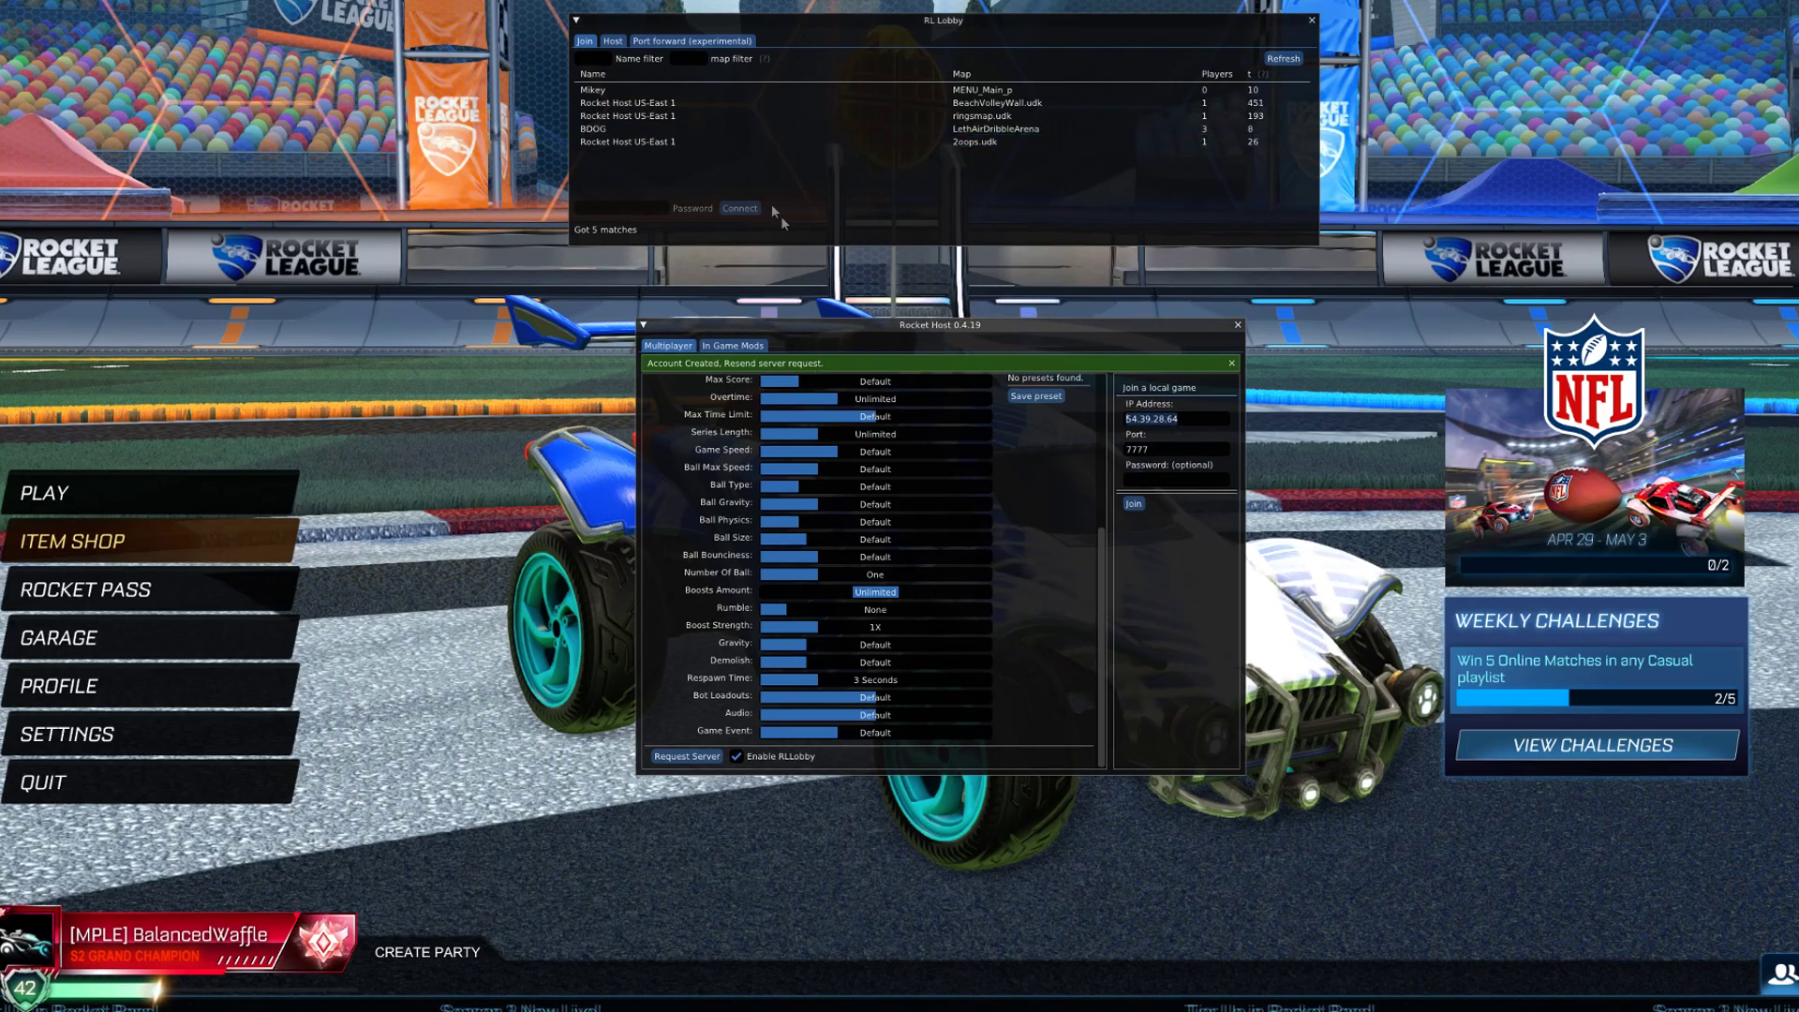
pyautogui.click(815, 141)
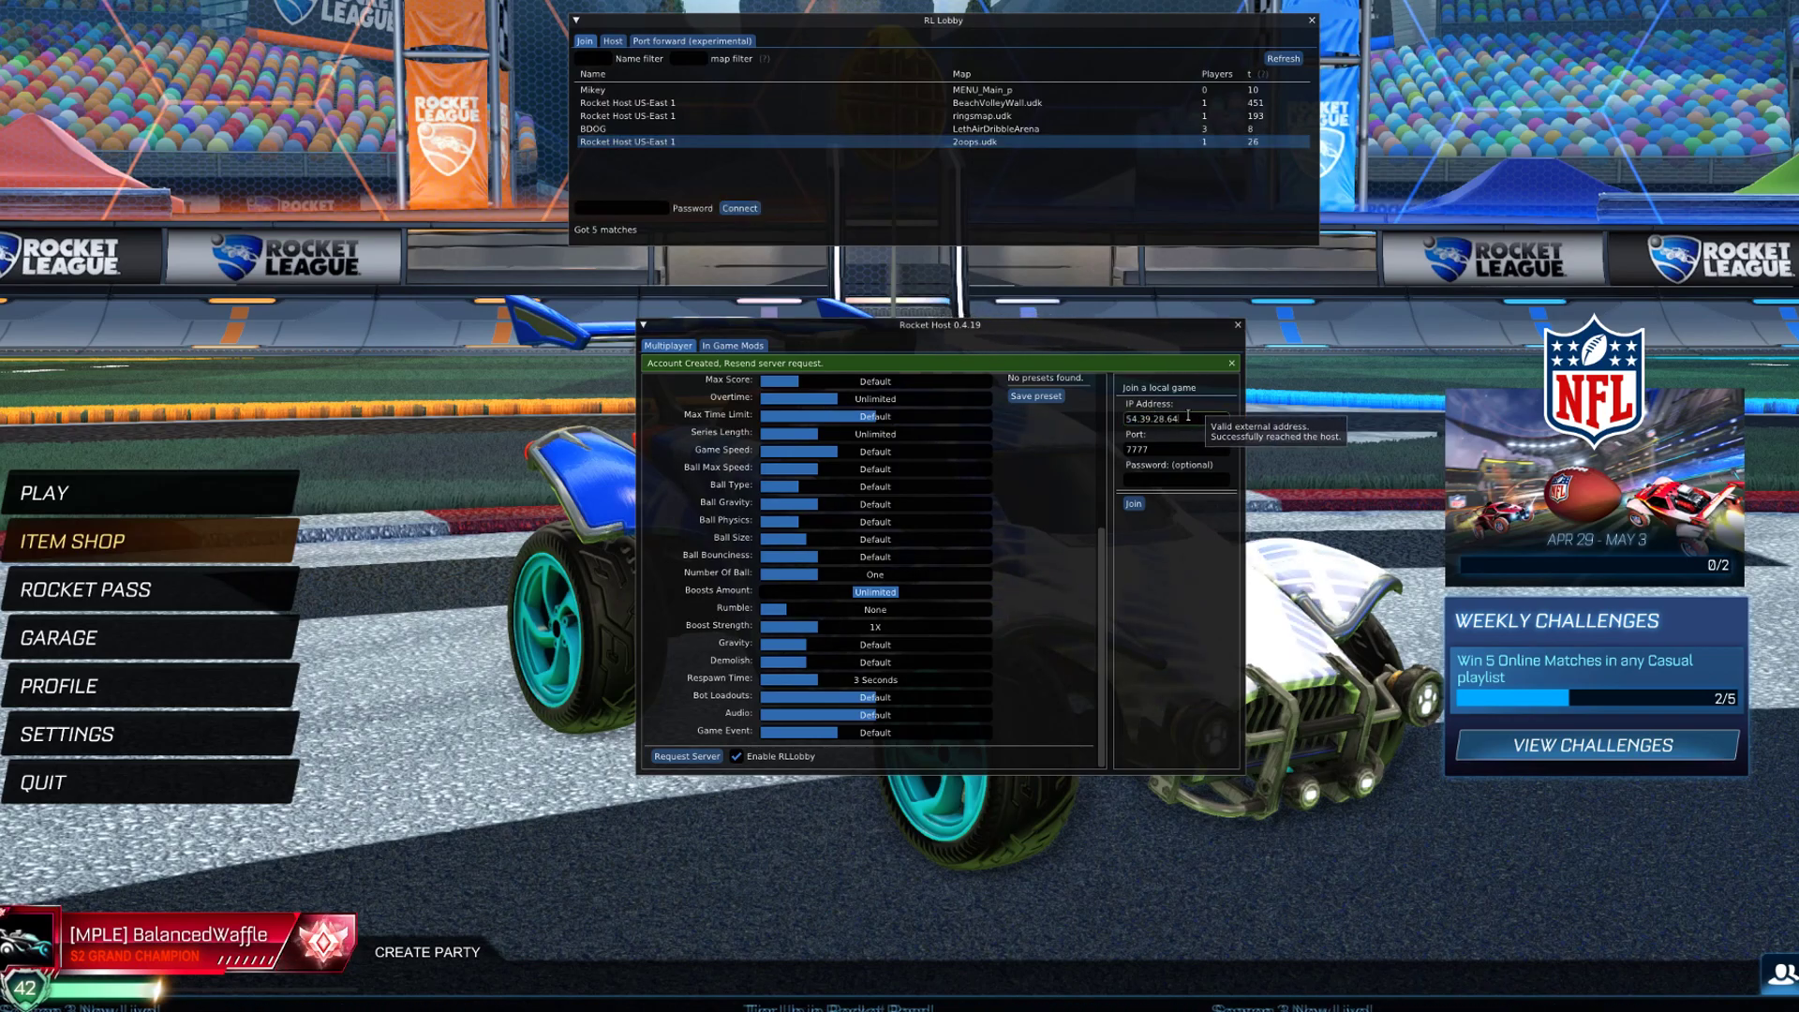
pyautogui.click(1127, 421)
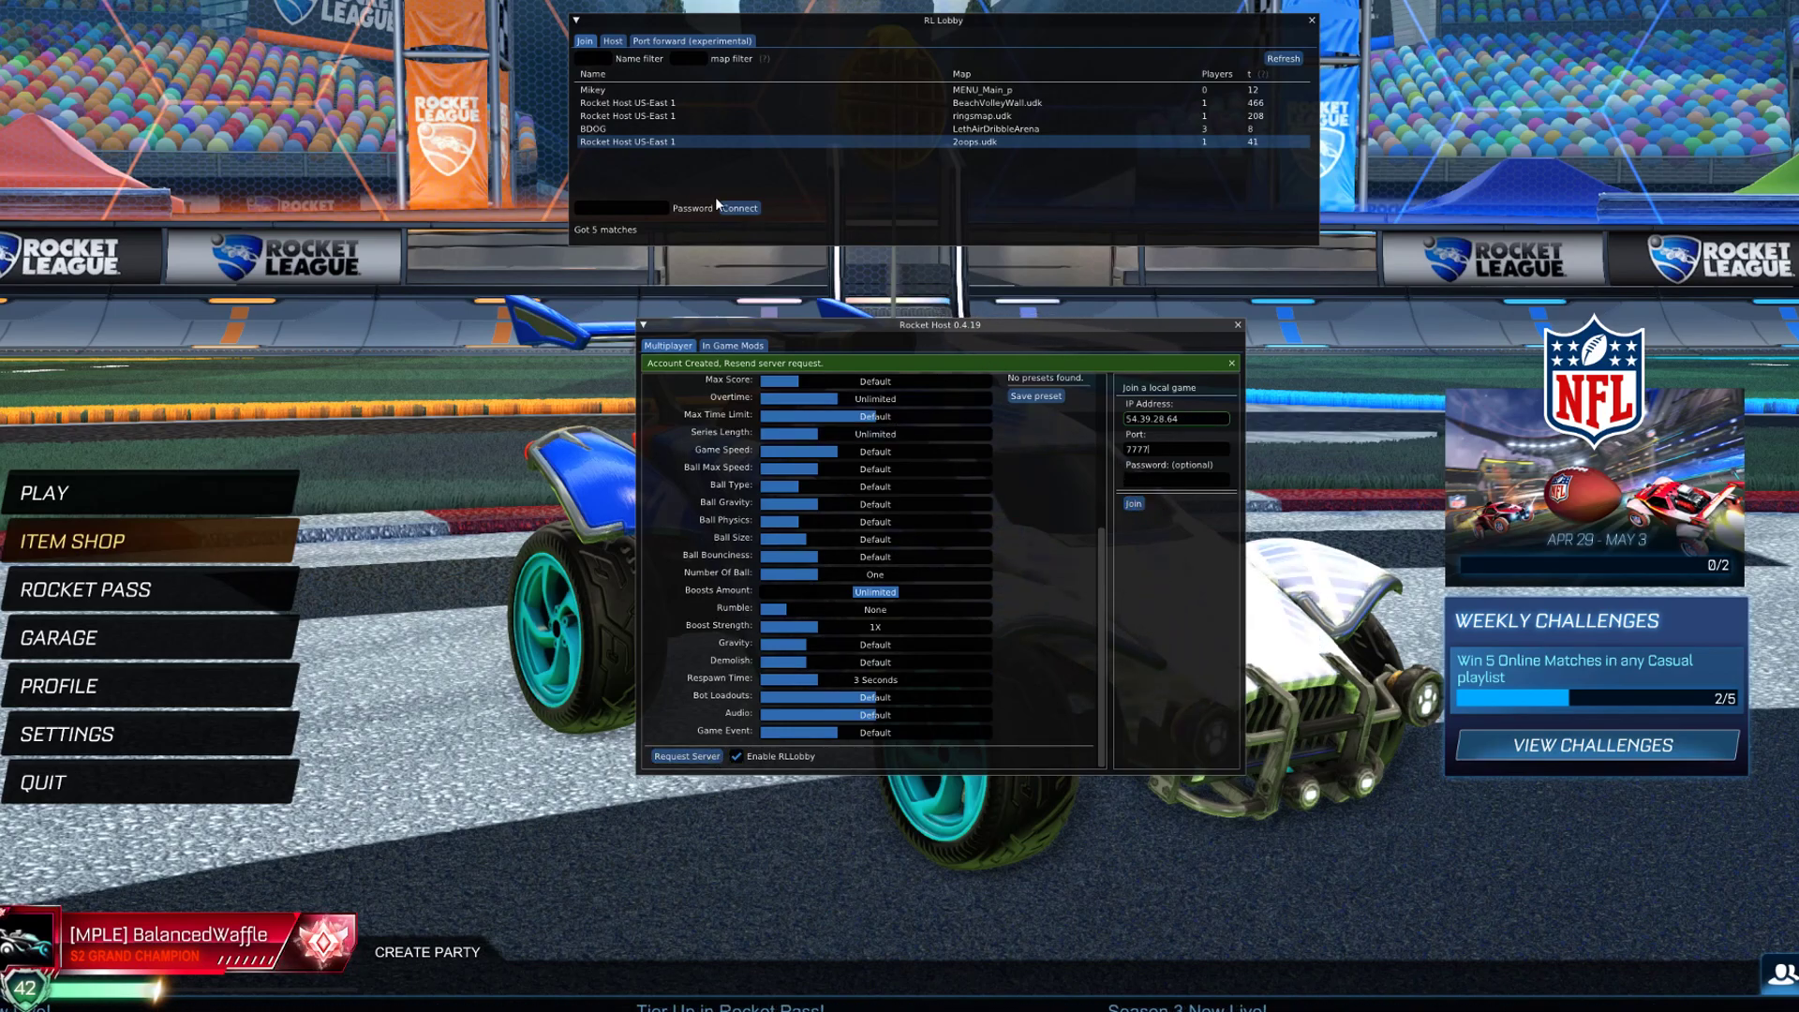
pyautogui.click(738, 208)
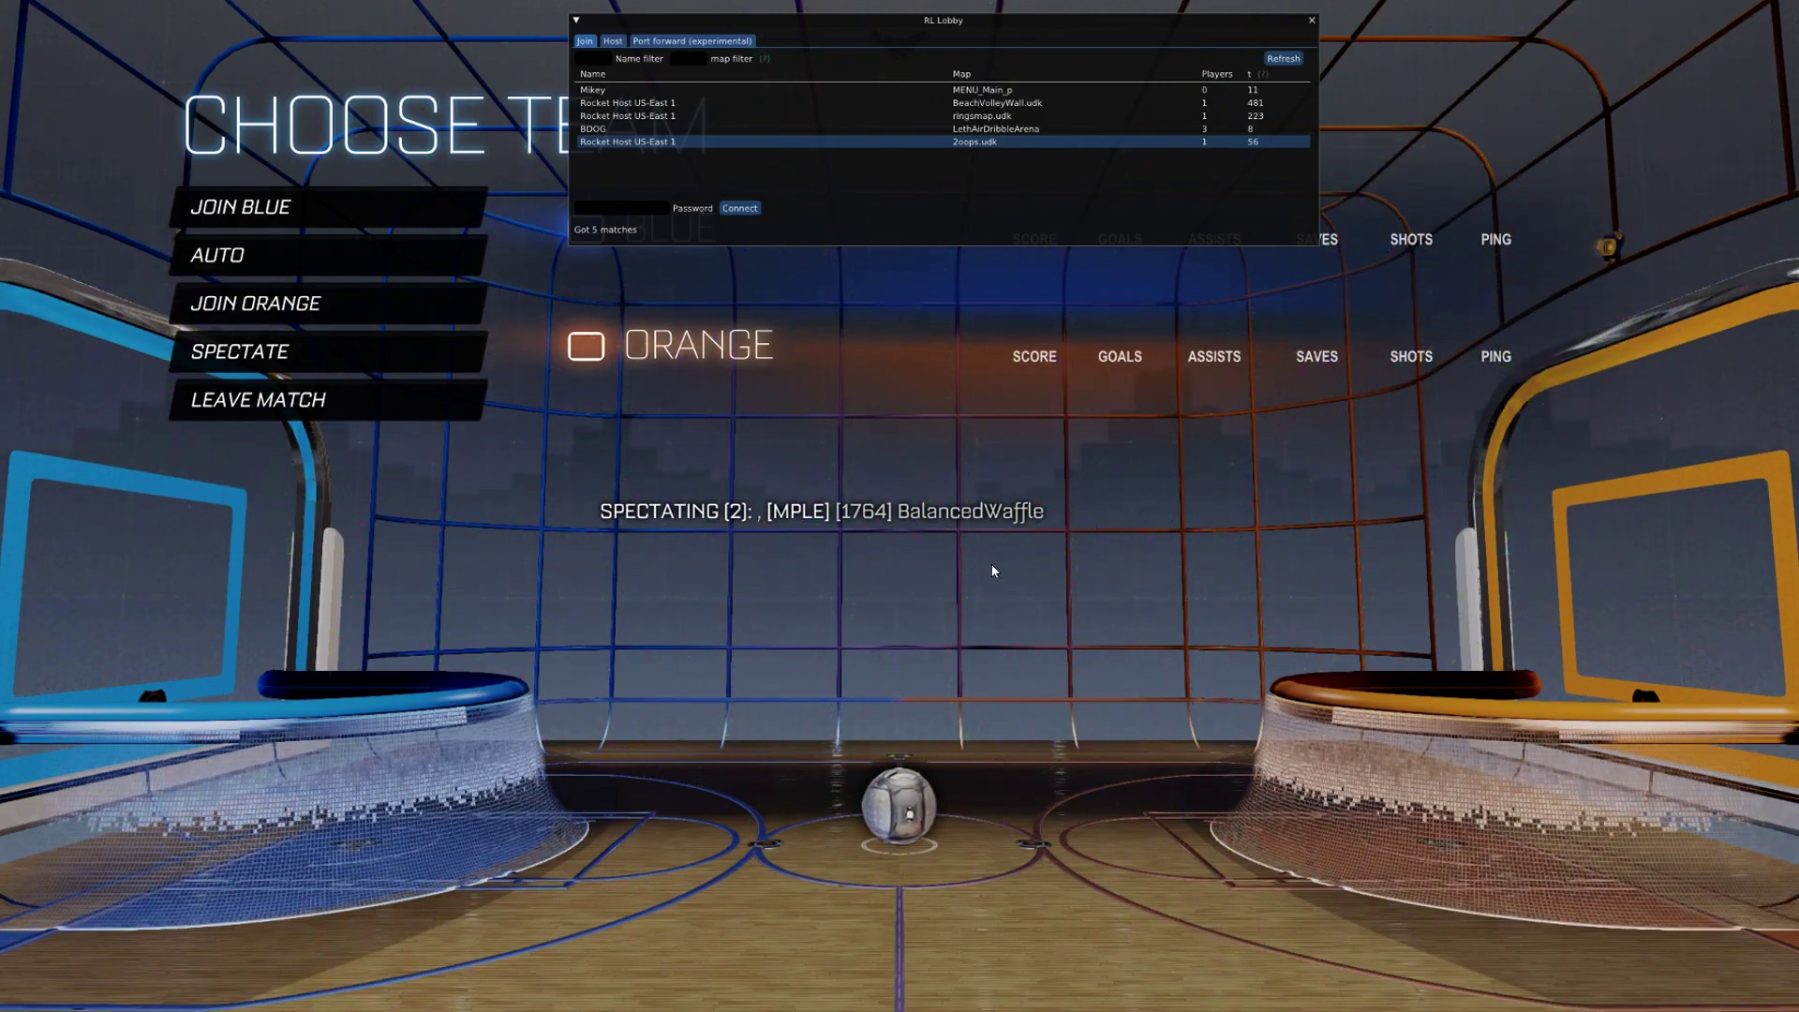
# Pick AUTO on the Choose Team screen to join the 2oops match
pyautogui.click(277, 267)
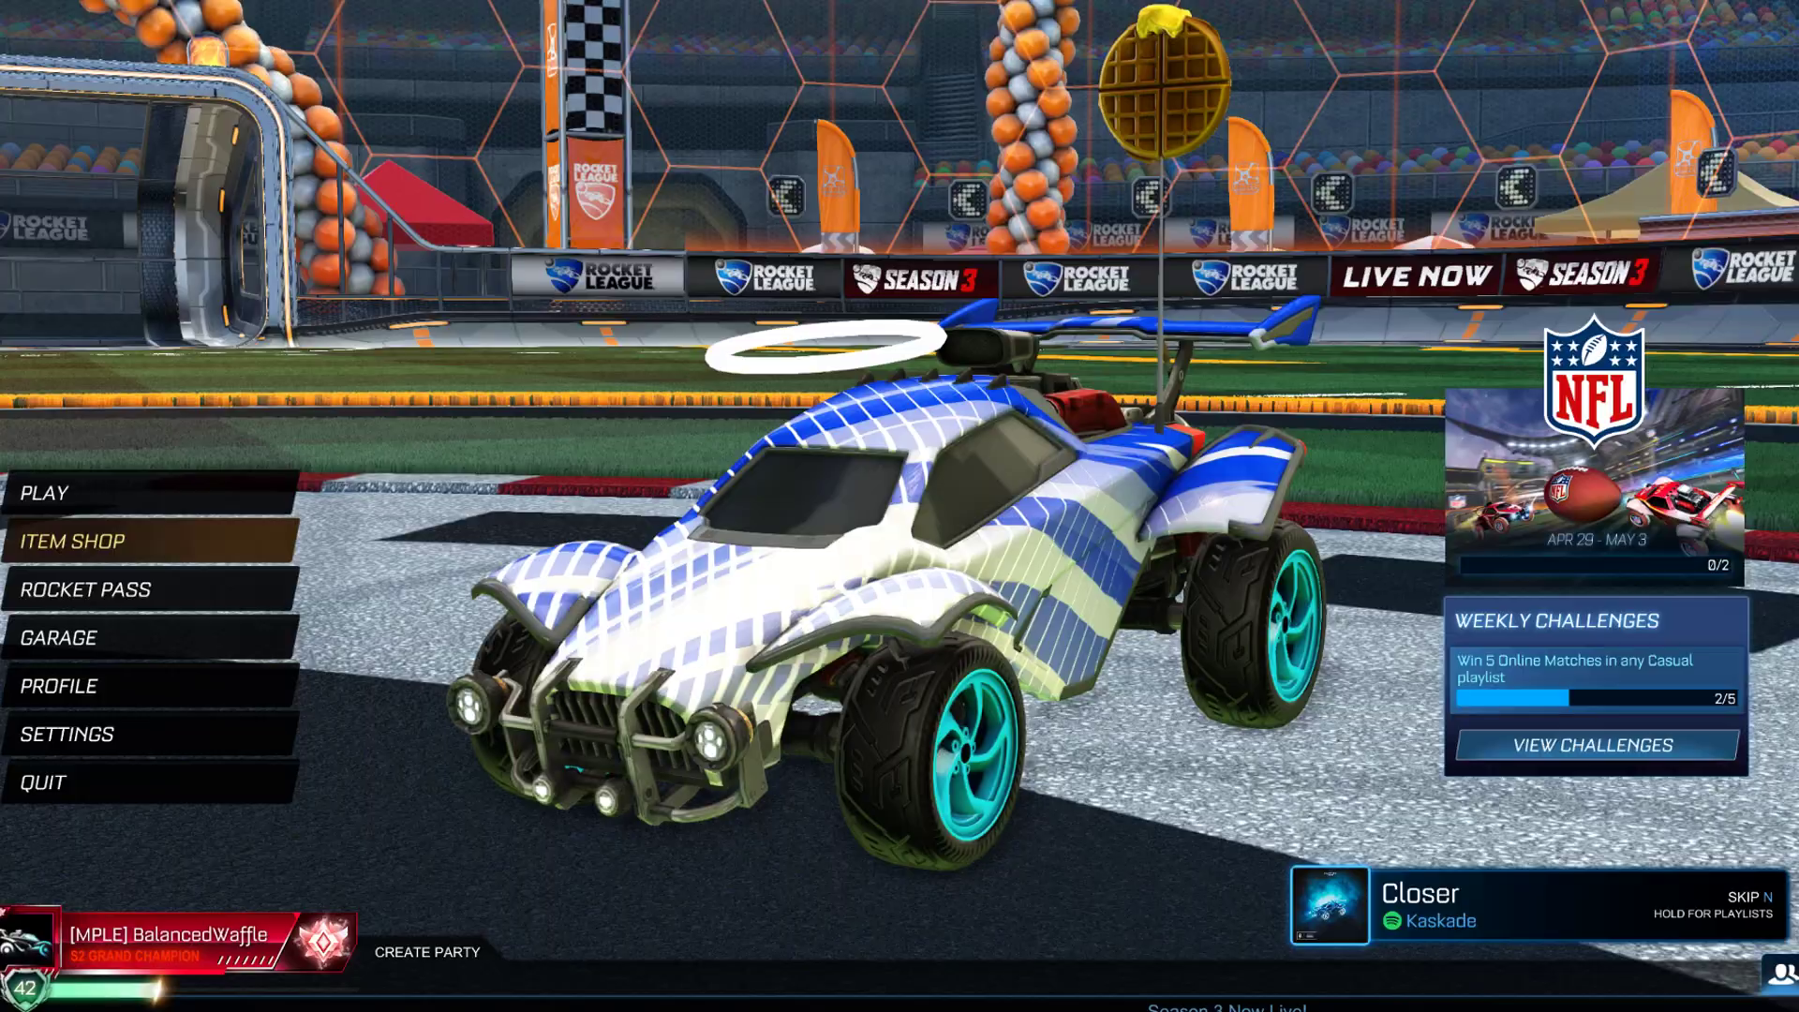
pyautogui.press('F2')
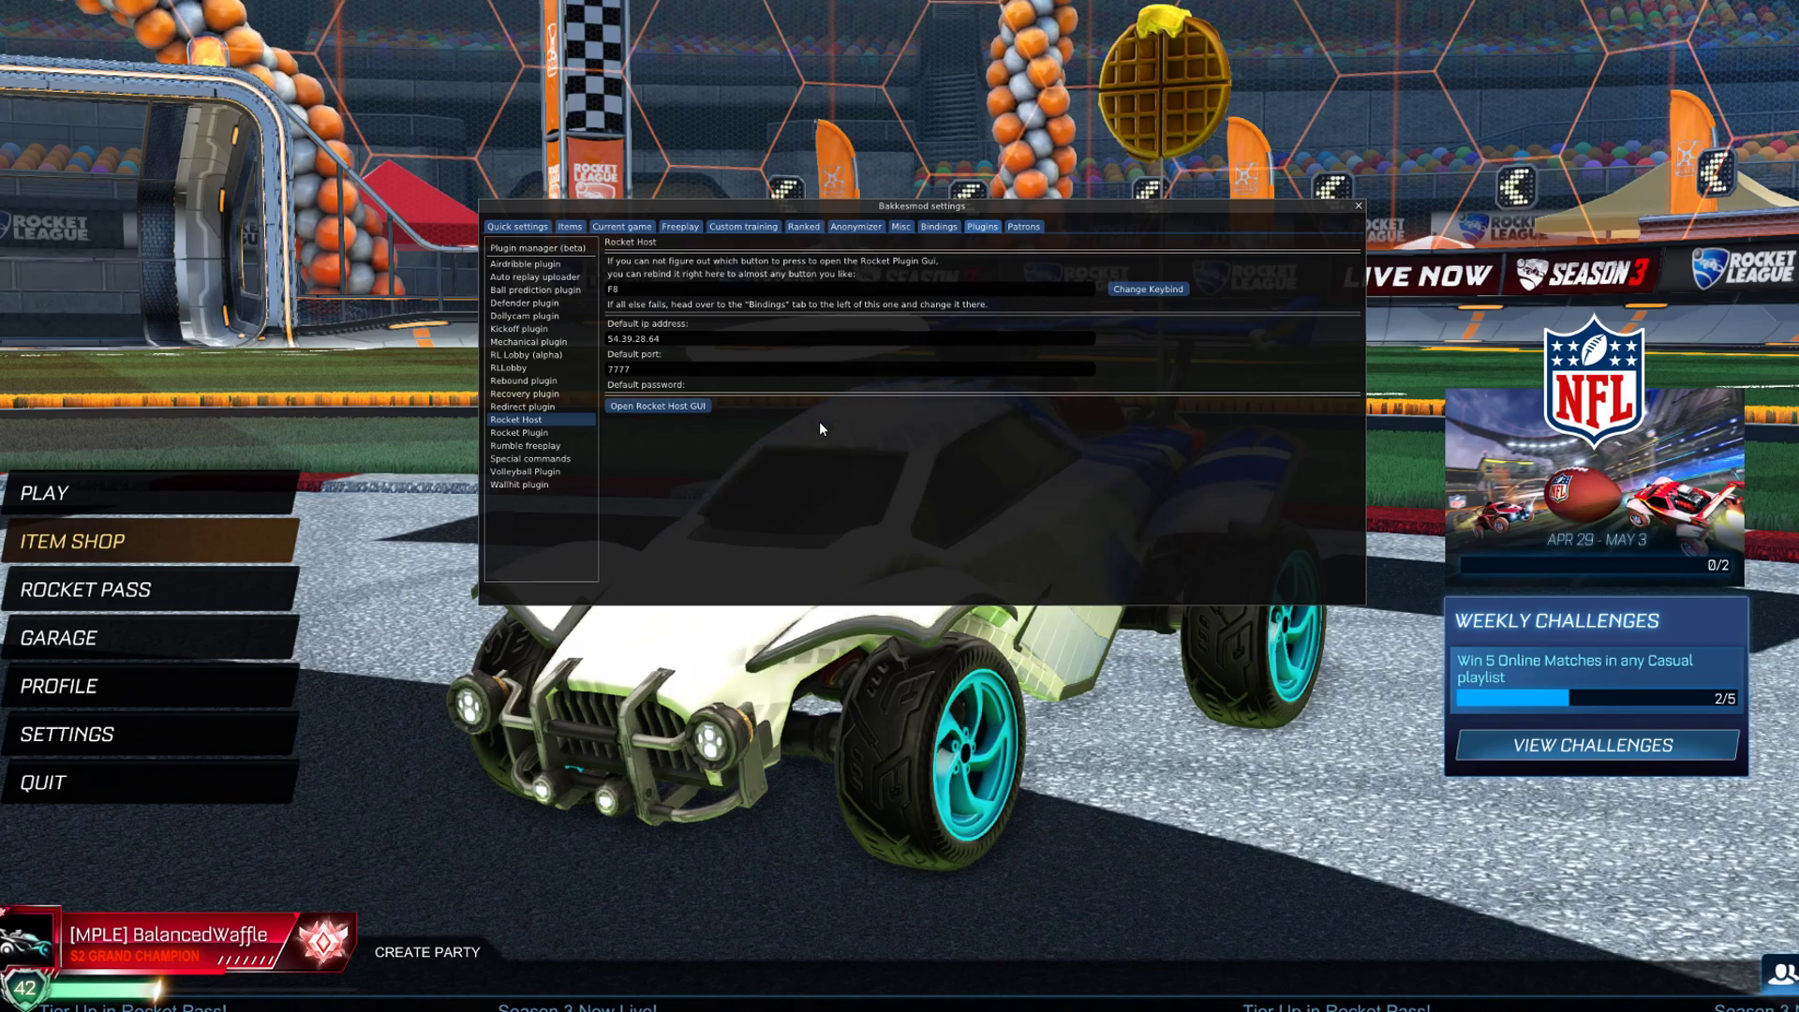
pyautogui.press('F2')
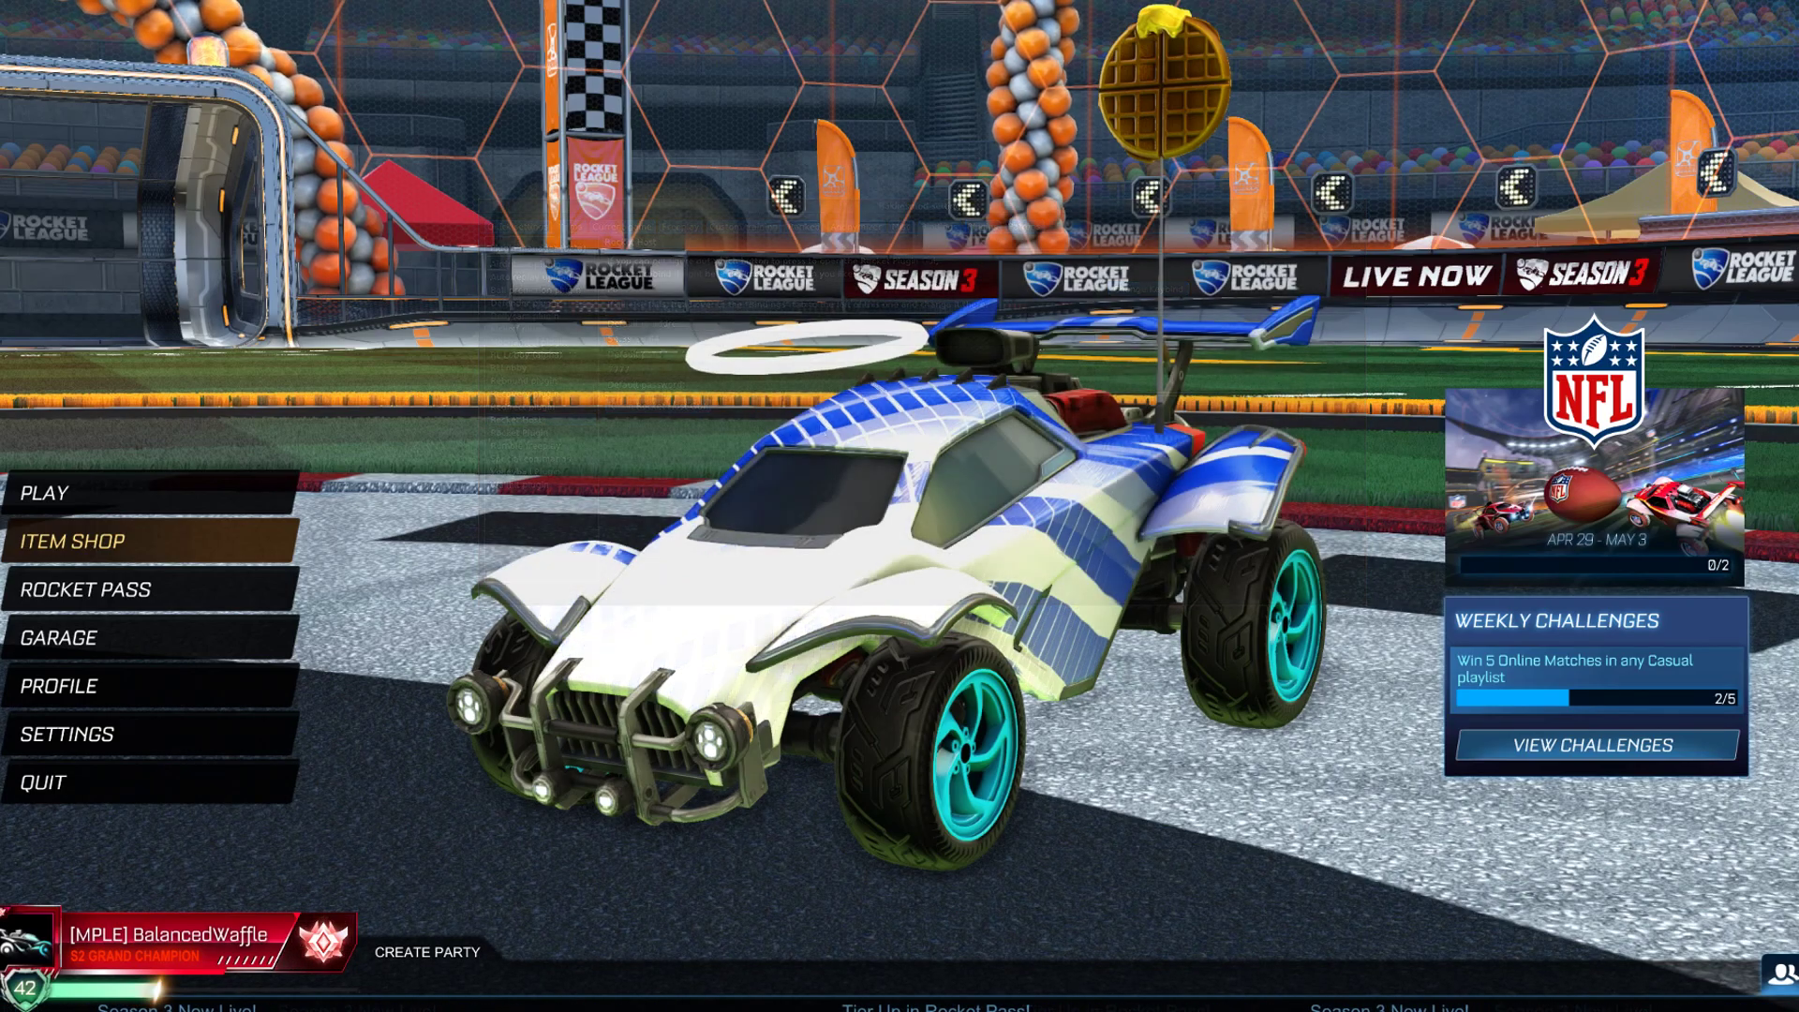